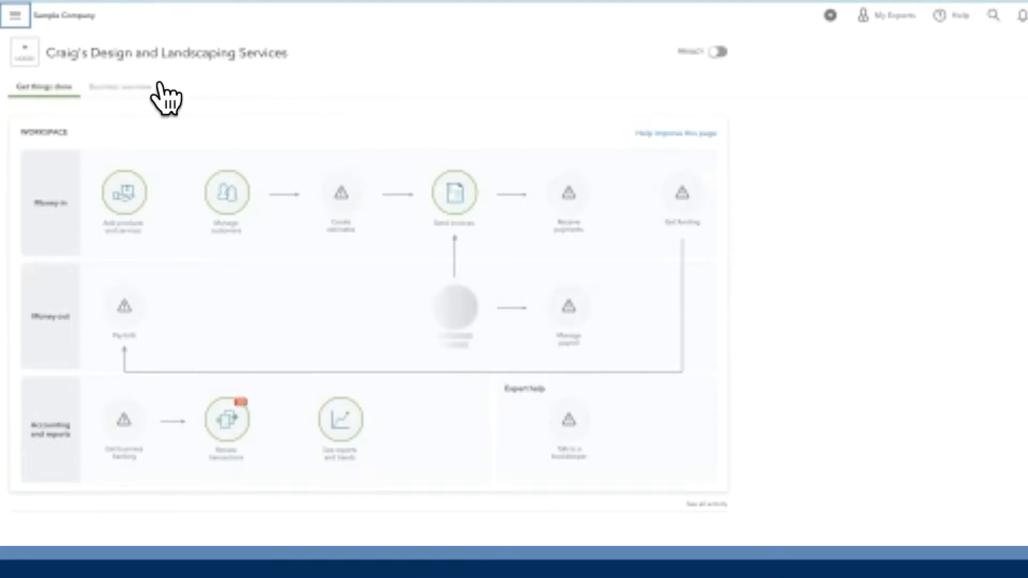
# Step: Expand the navigation menu and open the options for creating a new transaction
pyautogui.click(26, 16)
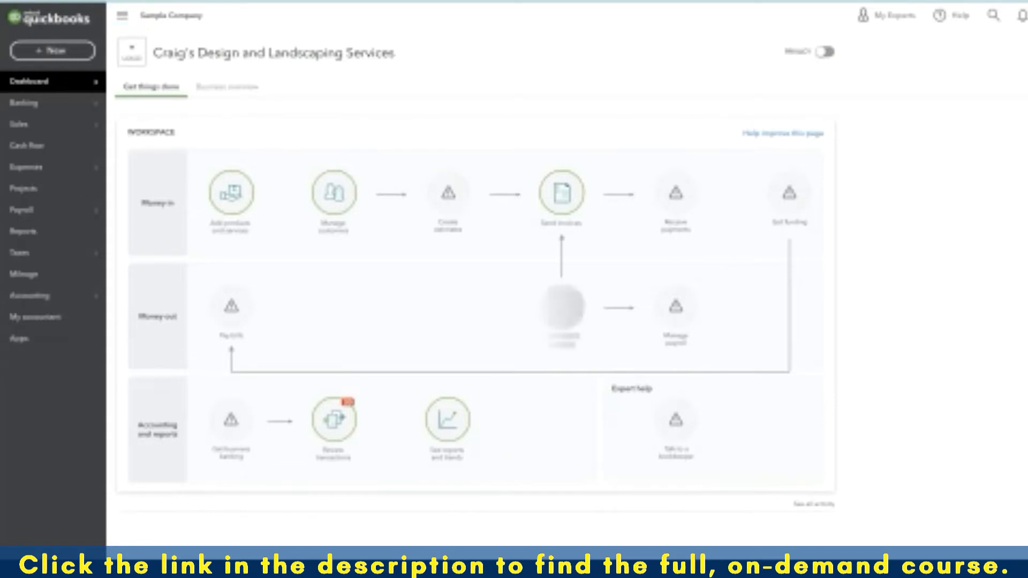
pyautogui.click(57, 51)
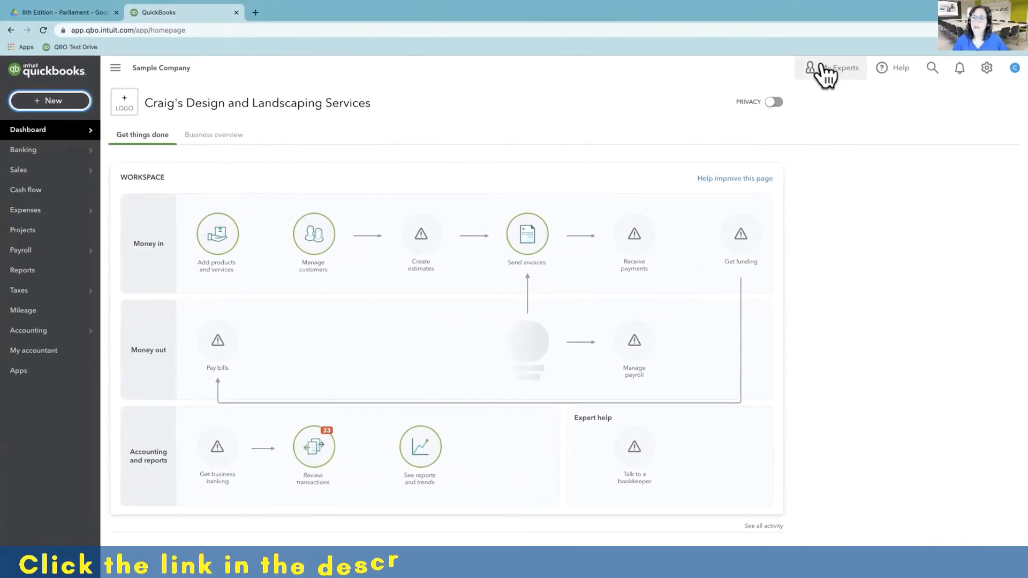
# Step: View the My Experts panel and the Help assistant, and close the assistant
pyautogui.click(823, 73)
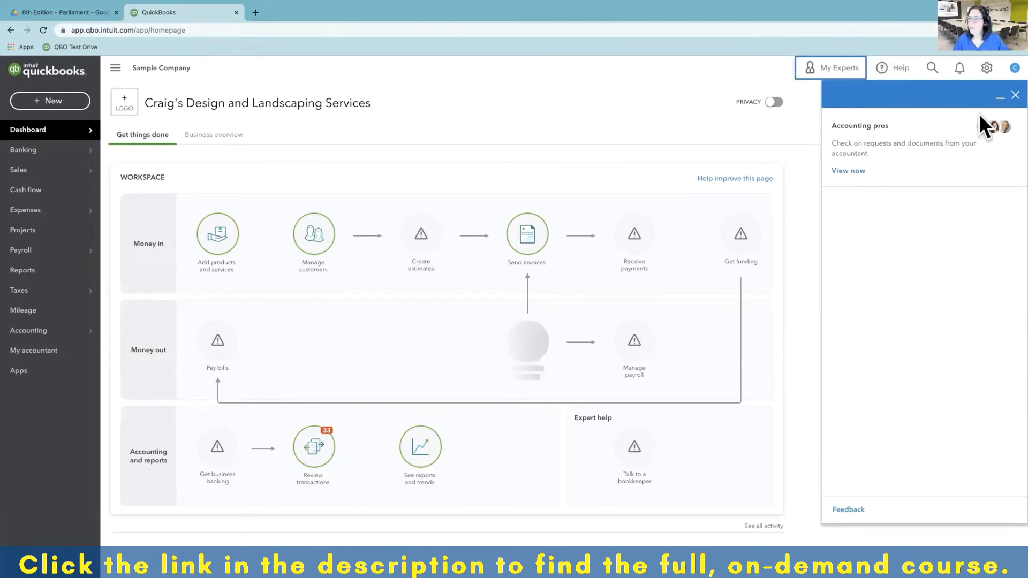
pyautogui.click(888, 68)
pyautogui.click(886, 67)
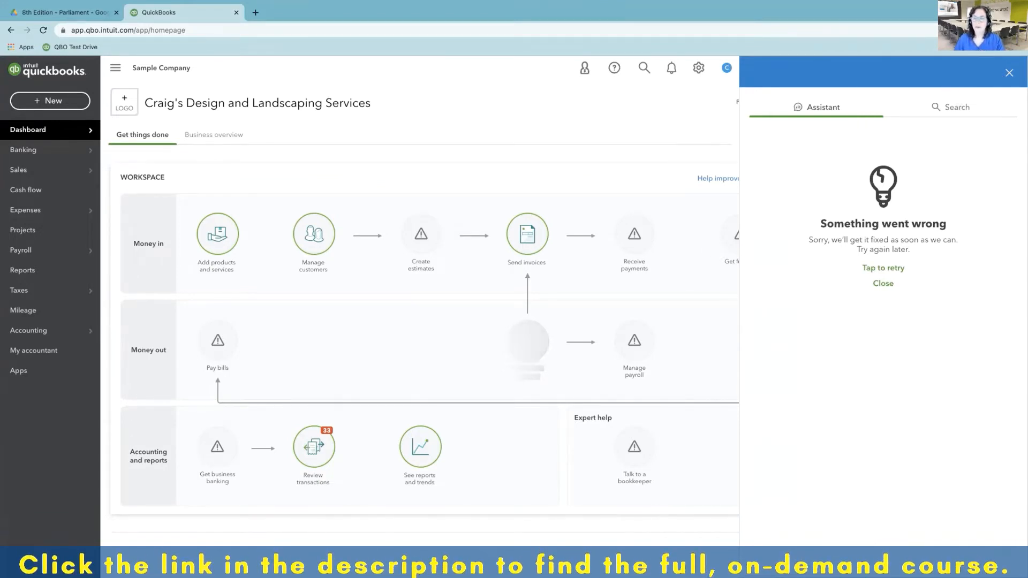
pyautogui.click(1009, 73)
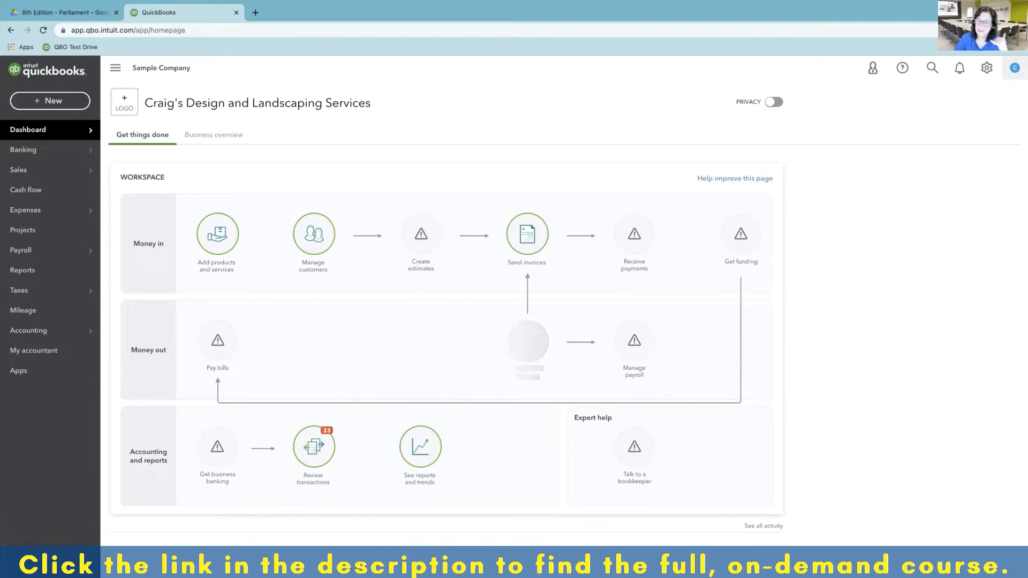
# Step: Replace the text in the transaction search with "squeak" and run the search
pyautogui.click(929, 66)
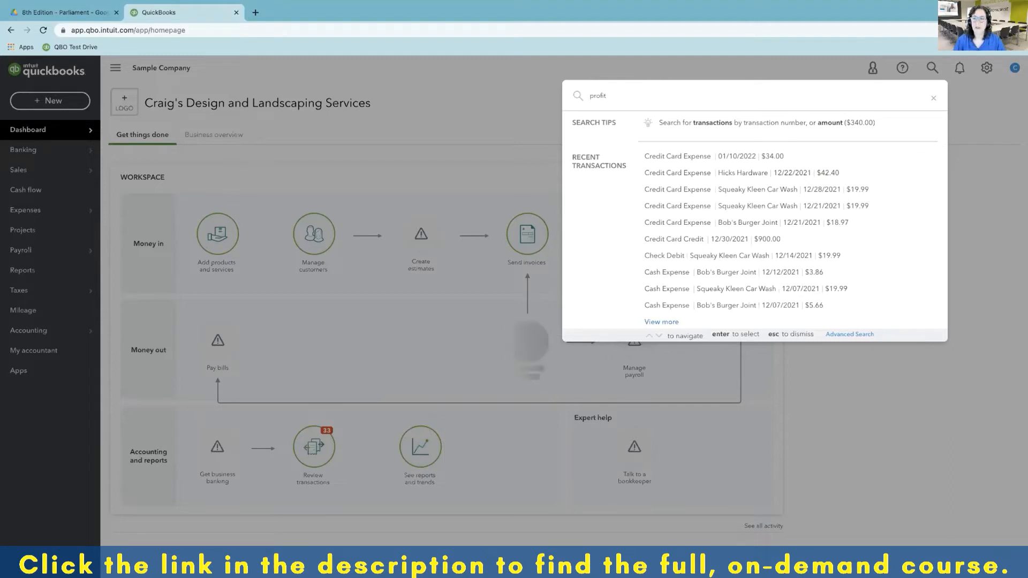
pyautogui.press('BackSpace')
pyautogui.press('BackSpace')
pyautogui.press('BackSpace')
pyautogui.press('BackSpace')
pyautogui.press('BackSpace')
pyautogui.press('BackSpace')
pyautogui.write('ske')
pyautogui.press('BackSpace')
pyautogui.press('BackSpace')
pyautogui.write('qu')
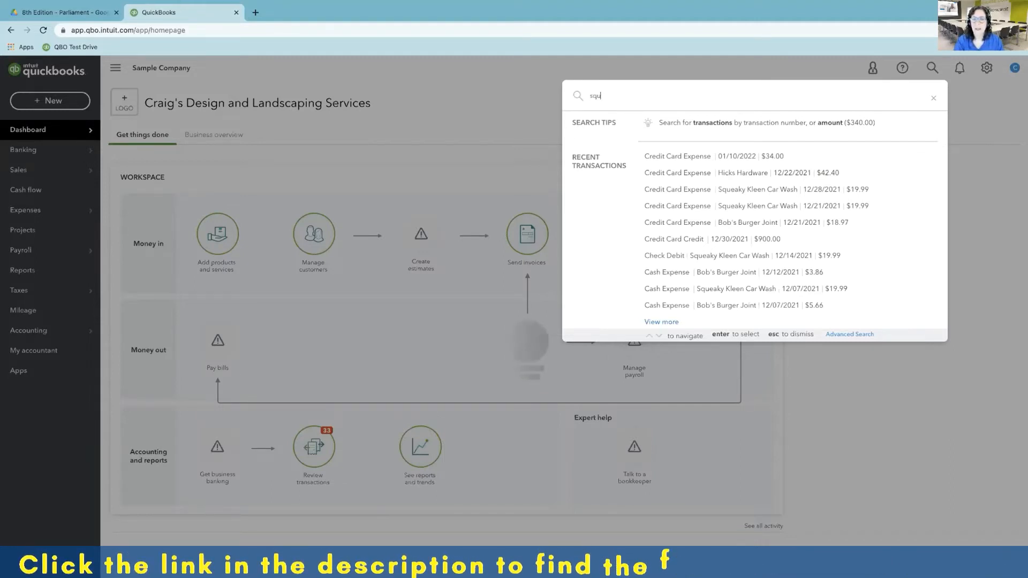
pyautogui.write('eak')
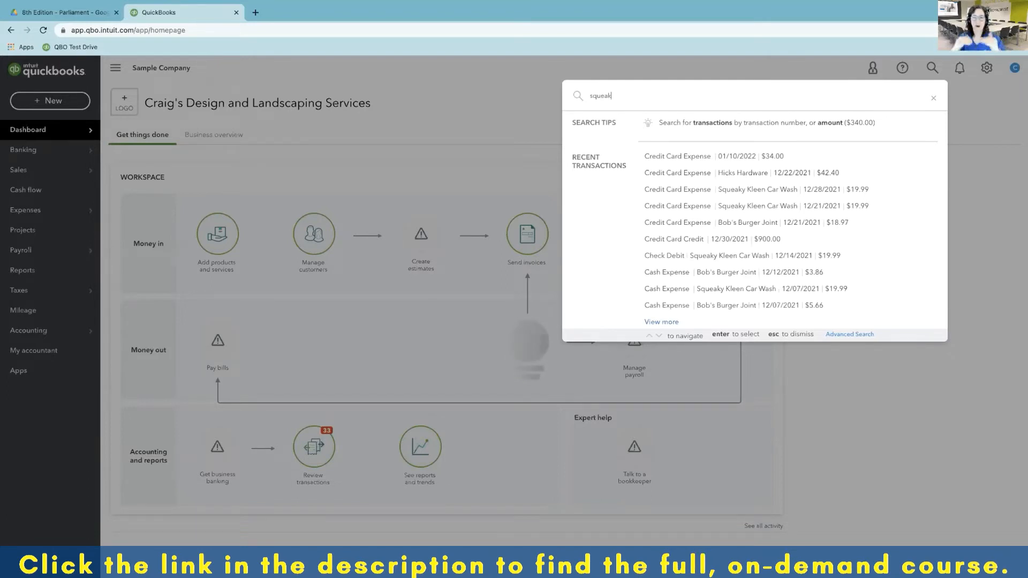
pyautogui.press('Return')
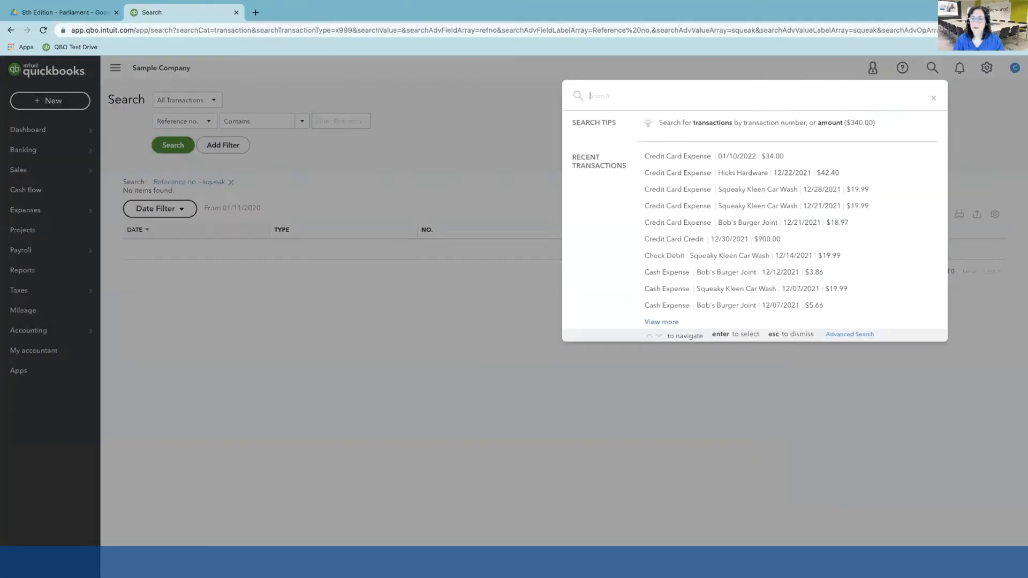
# Step: Enter $19.99 in the transaction search and open Advanced Search
pyautogui.write('$19')
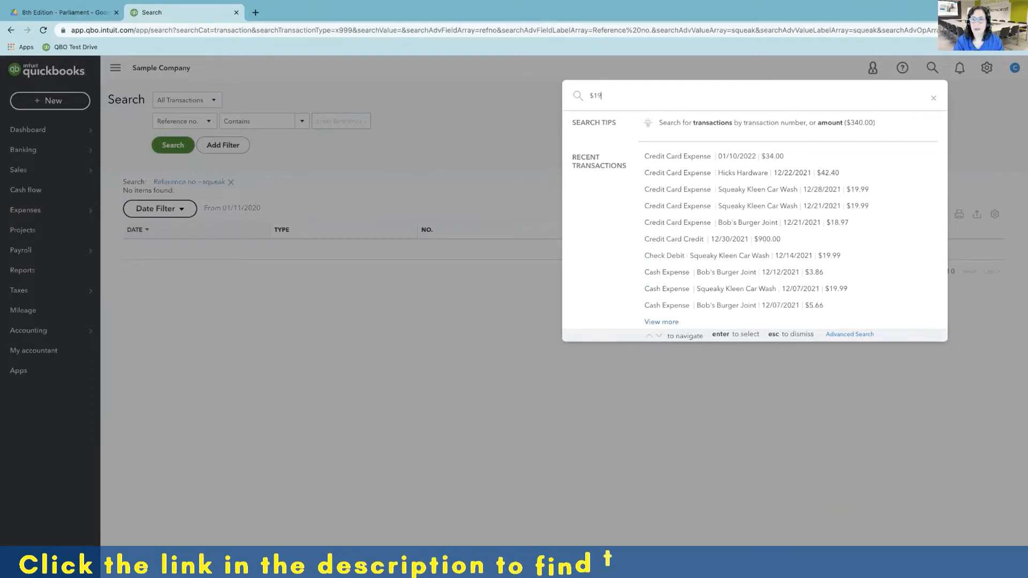
pyautogui.write('.99')
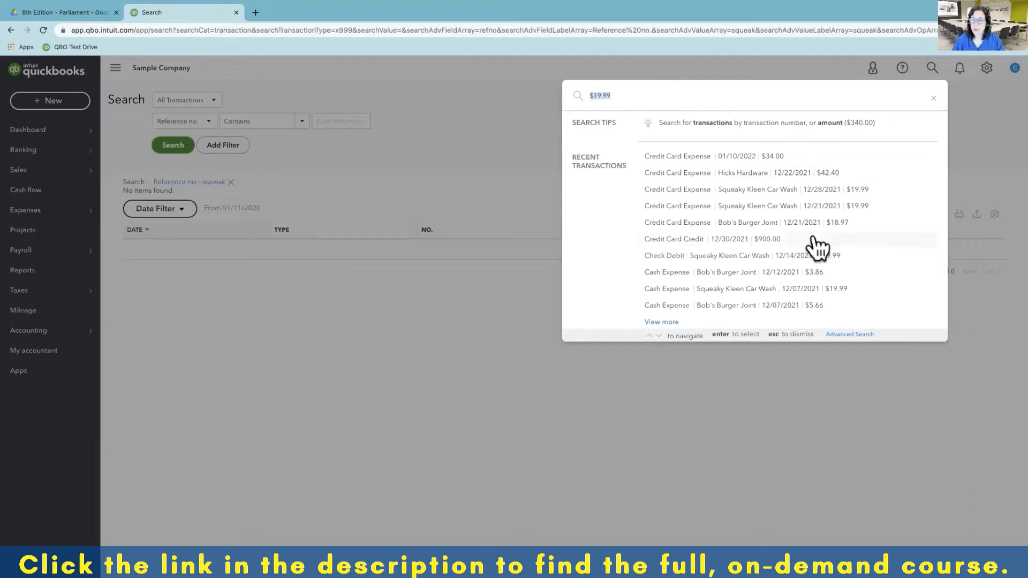
pyautogui.click(835, 333)
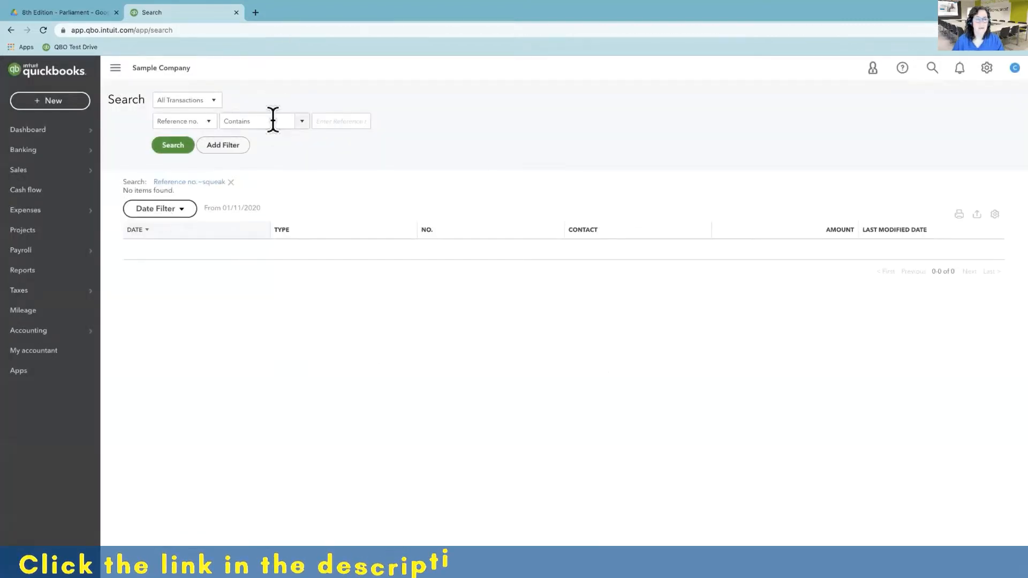
# Step: Review the transaction types and filter fields, and search all transactions for an Amount that equals 19.99
pyautogui.click(213, 100)
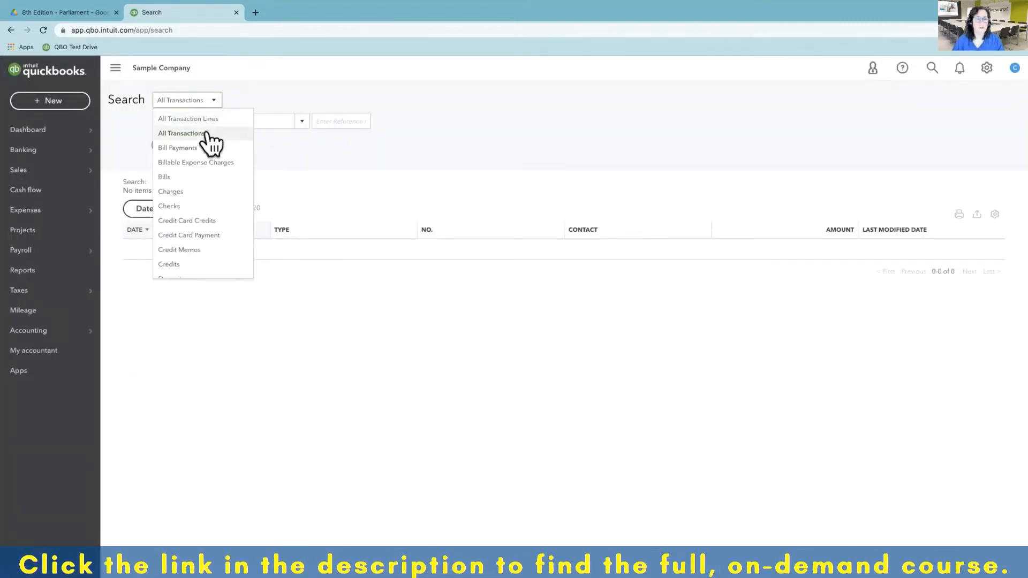
pyautogui.scroll(-10, 190, 254)
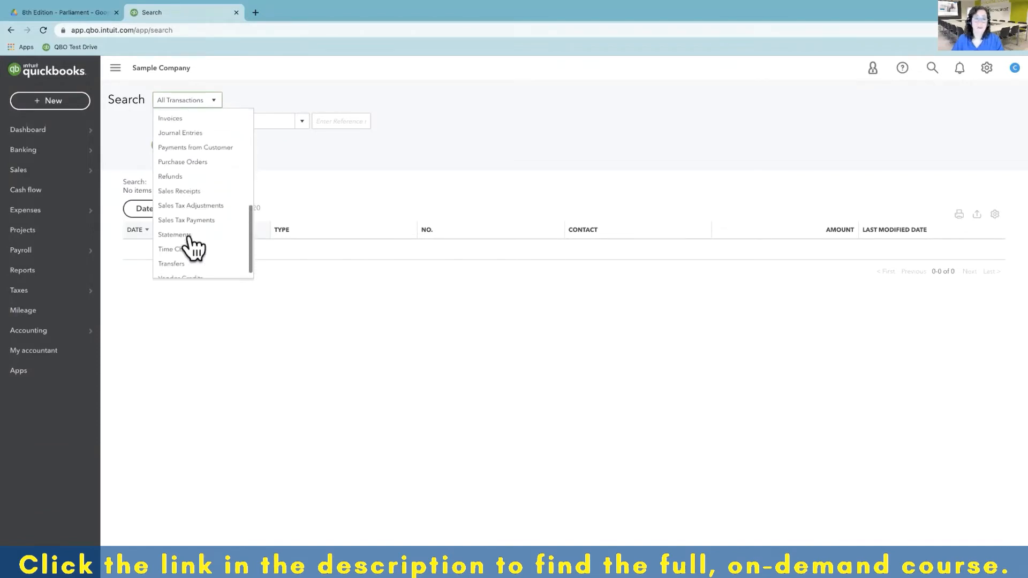
pyautogui.click(307, 161)
pyautogui.click(199, 122)
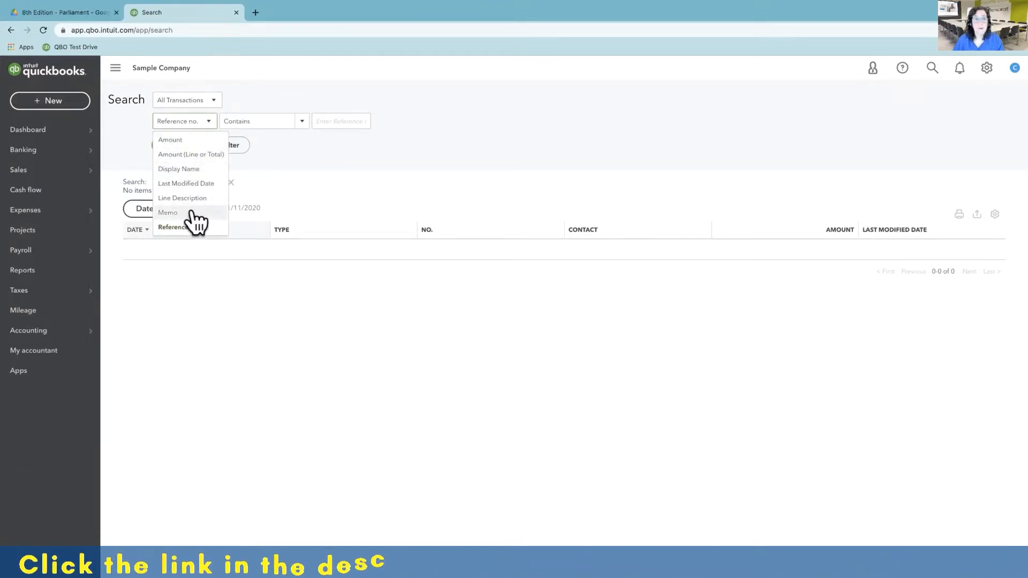
pyautogui.click(284, 136)
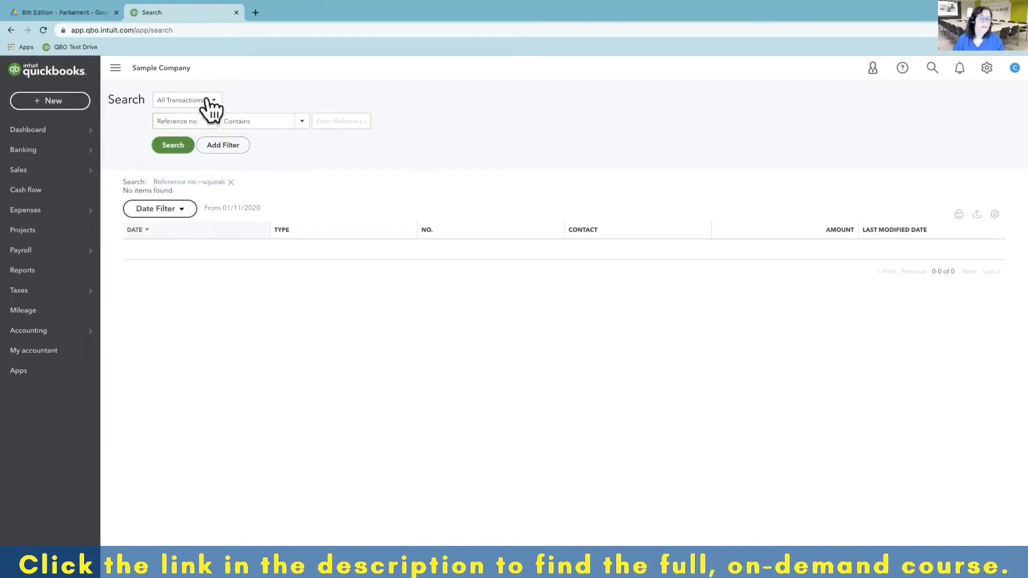
pyautogui.click(208, 119)
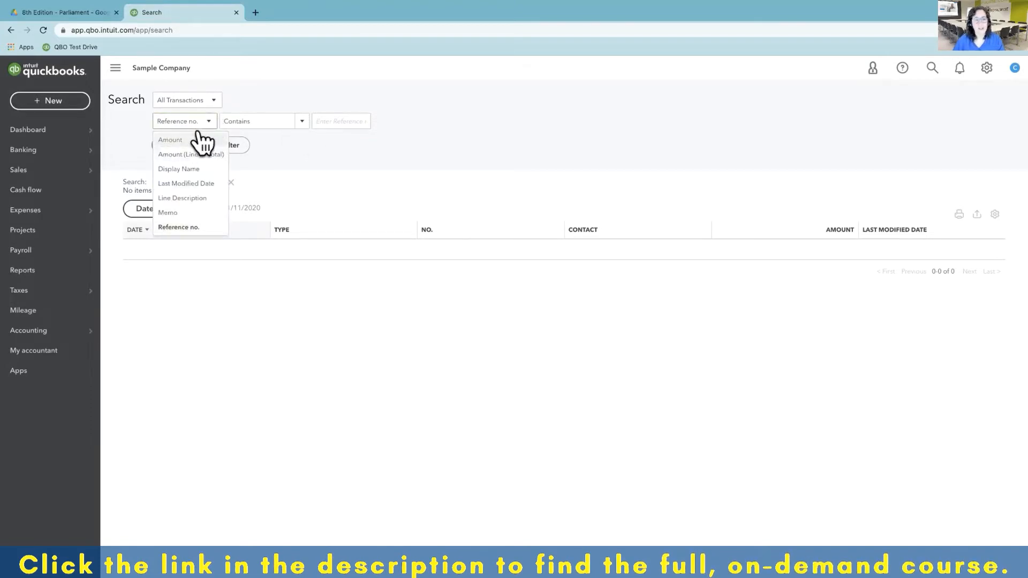
pyautogui.click(198, 140)
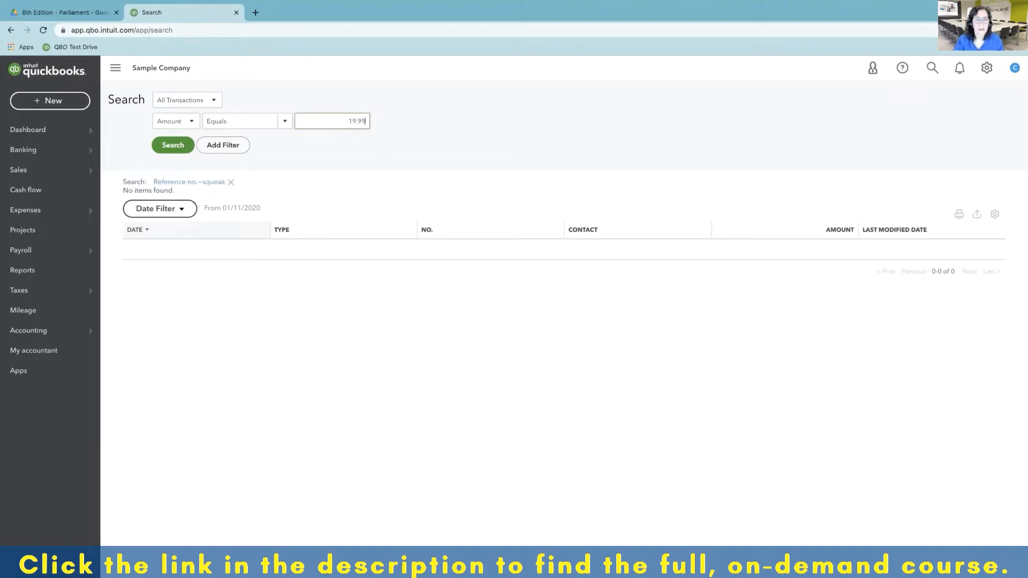
pyautogui.click(176, 146)
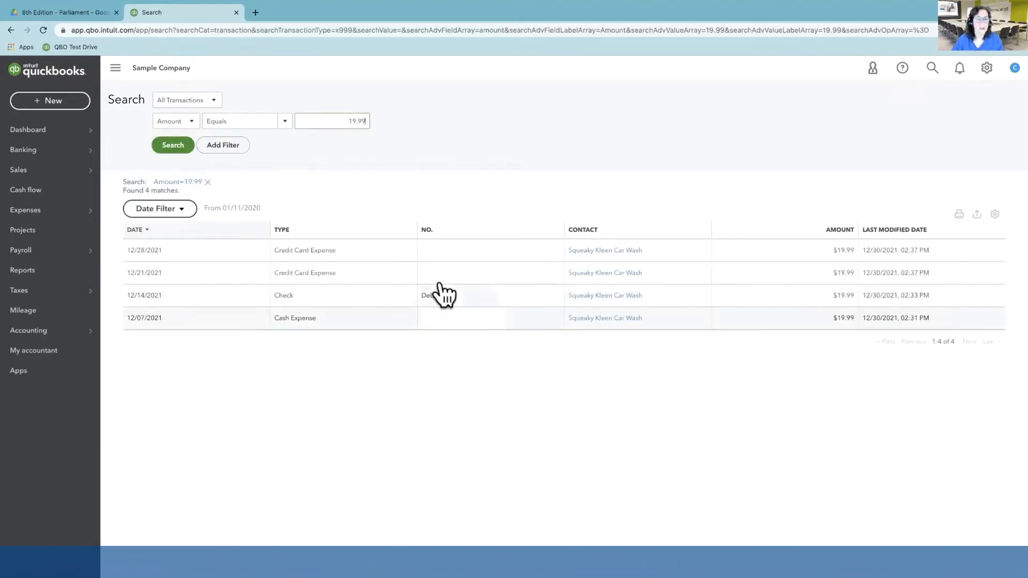
# Step: View the 12/28/2021 Squeaky Kleen Car Wash credit card expense and return to the search results
pyautogui.click(305, 250)
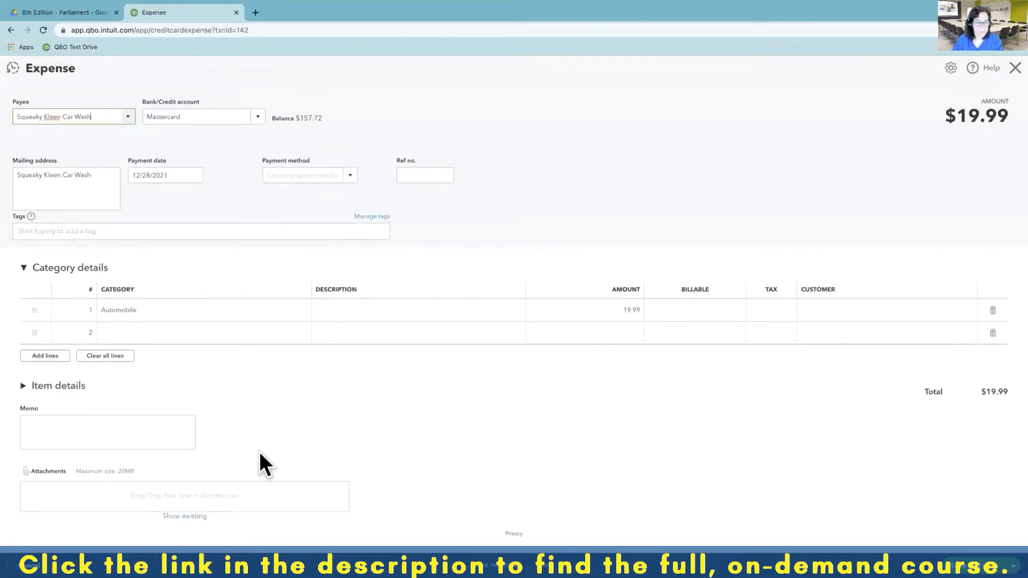
pyautogui.click(31, 565)
# Step: Set the search scope to All Transaction Lines and check which filter fields it offers
pyautogui.click(202, 103)
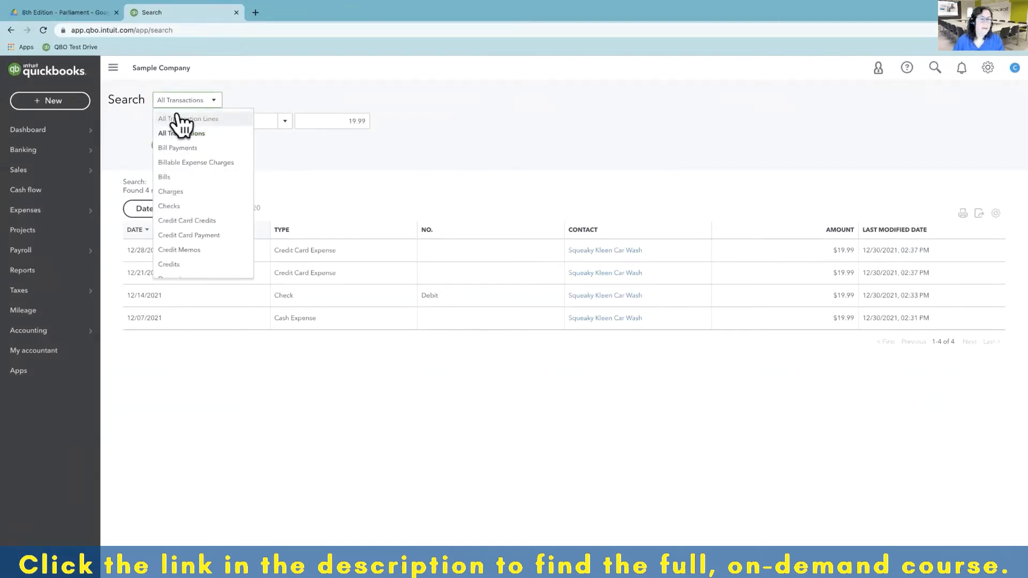
pyautogui.click(207, 118)
pyautogui.click(204, 119)
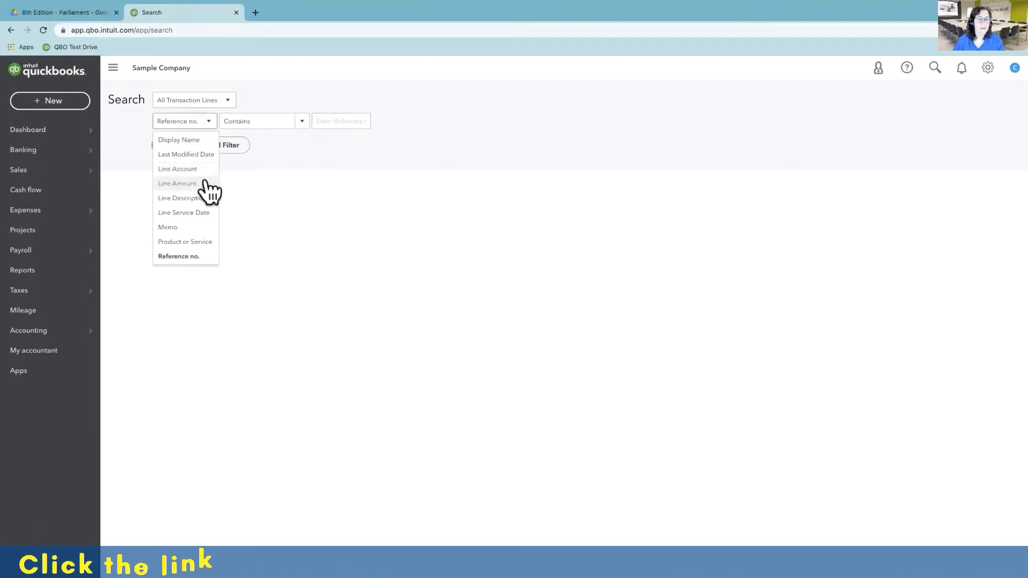
pyautogui.click(301, 214)
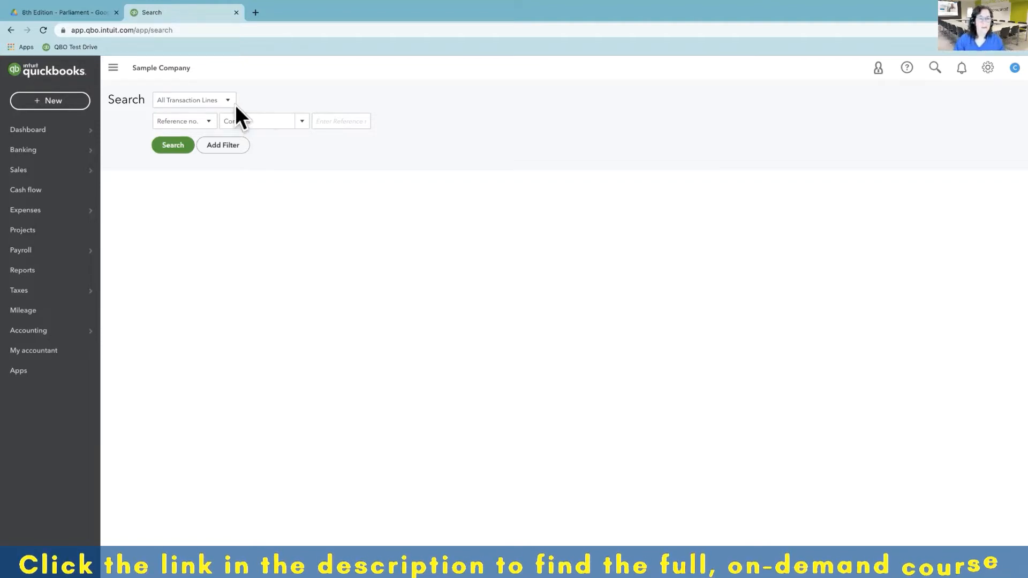
# Step: Try Line Account as the filter field, and change it to Line Amount
pyautogui.click(206, 122)
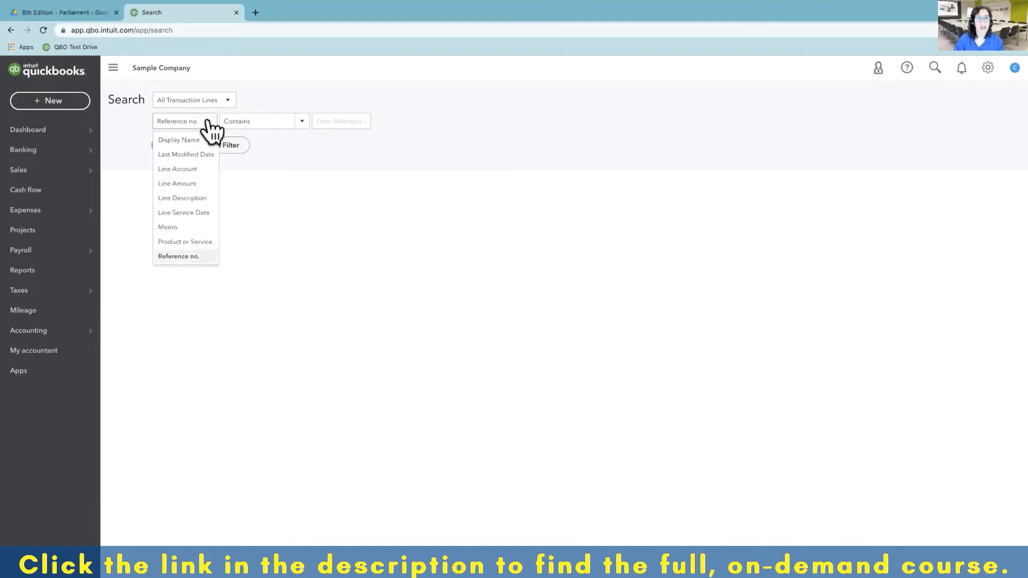
pyautogui.click(176, 169)
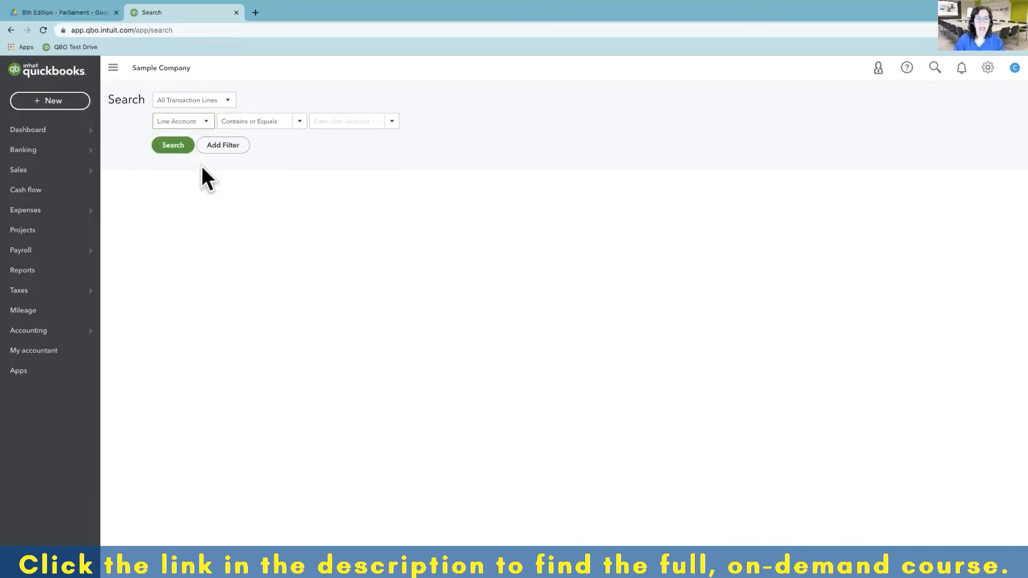
pyautogui.click(199, 121)
pyautogui.click(192, 194)
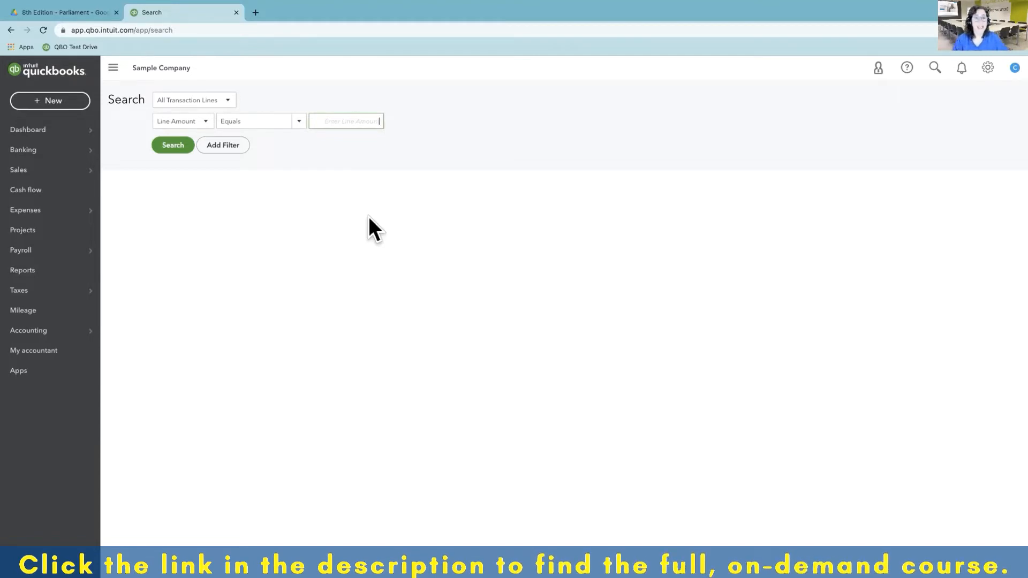
# Step: Check the notifications, and open the settings menu to review its company, list, tool and profile options
pyautogui.click(962, 68)
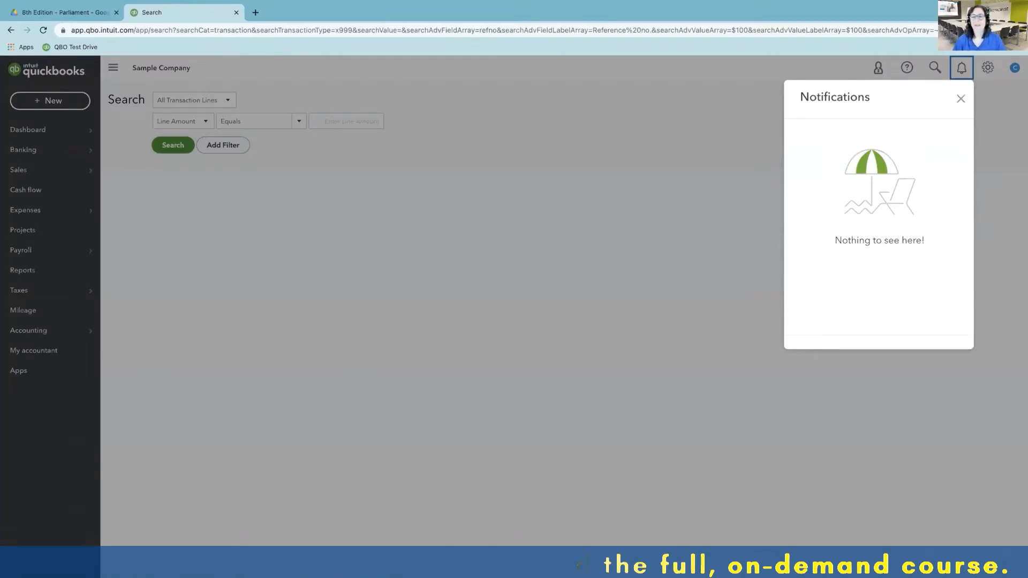
pyautogui.click(987, 68)
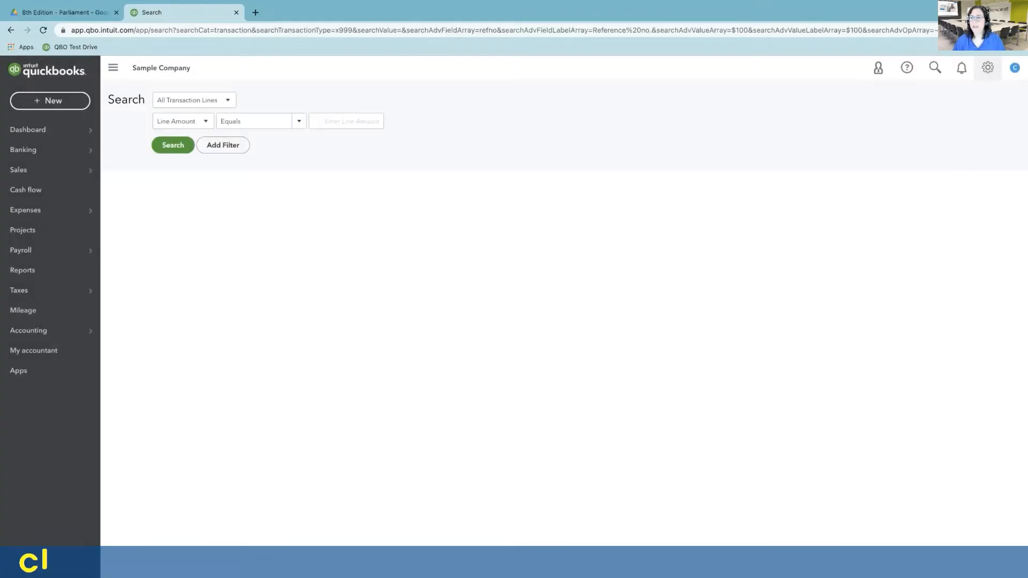
pyautogui.click(987, 68)
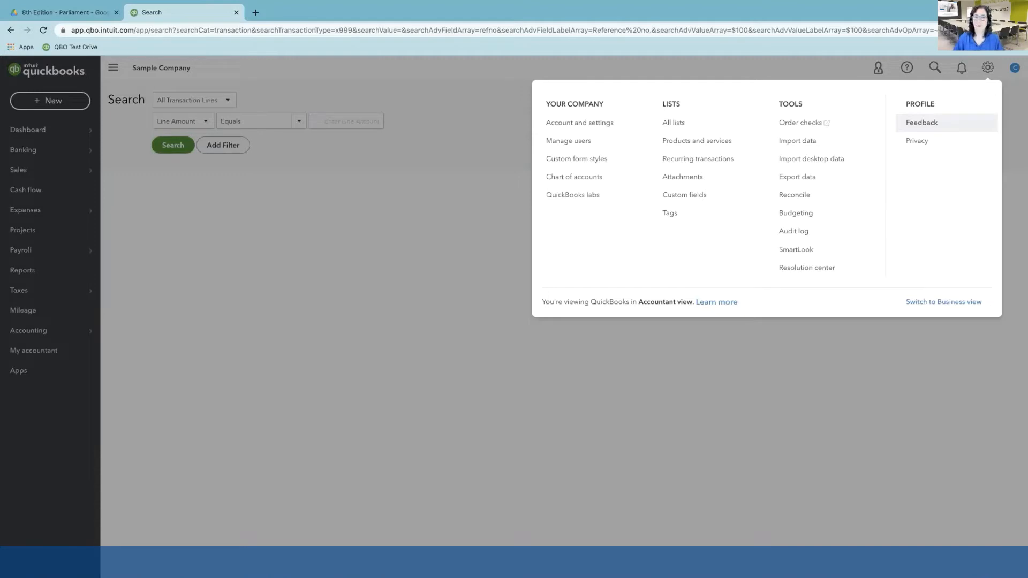
# Step: Try to open the Feedback form from the profile settings, and reload the page
pyautogui.click(921, 123)
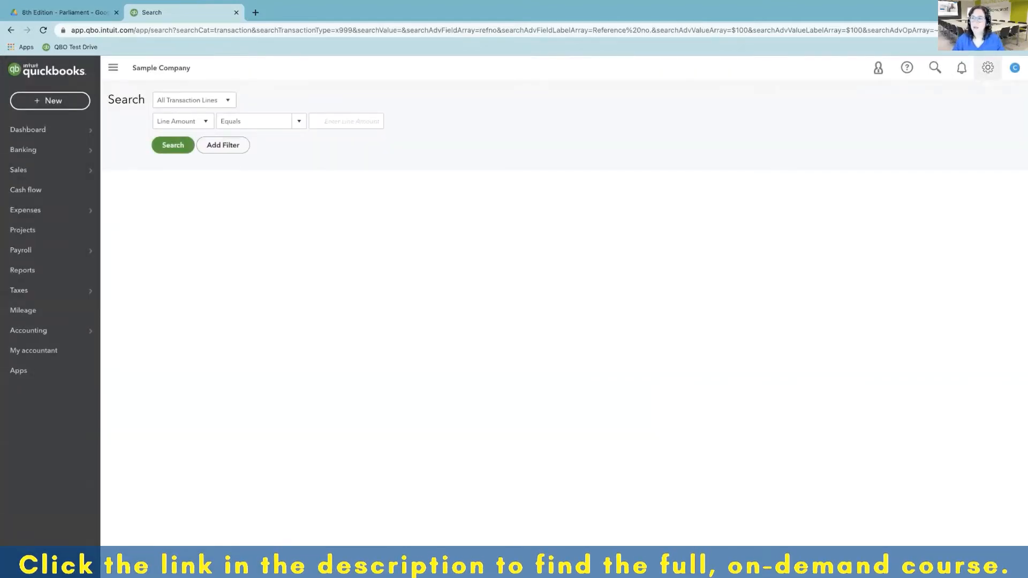
pyautogui.click(987, 68)
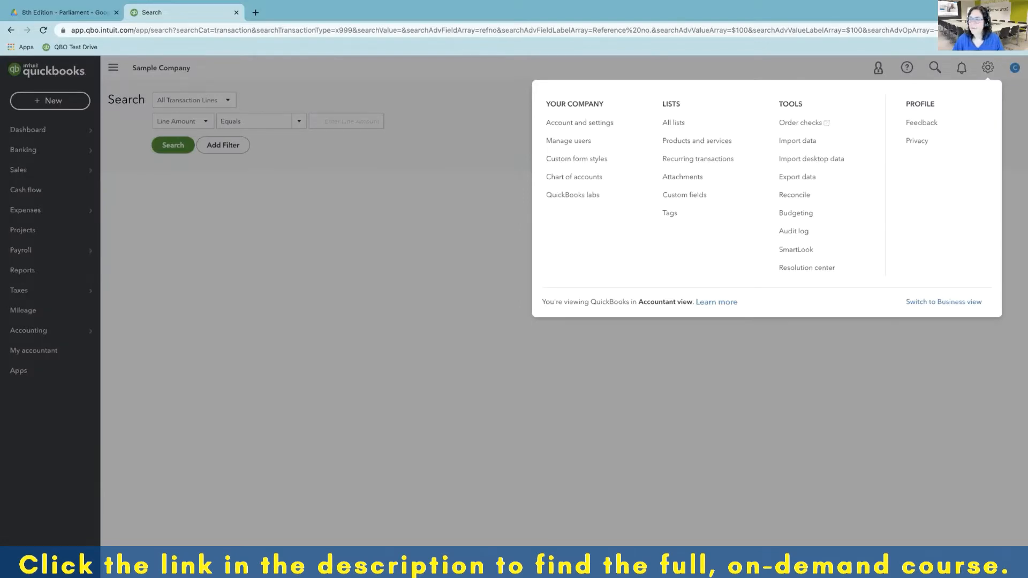
pyautogui.click(43, 30)
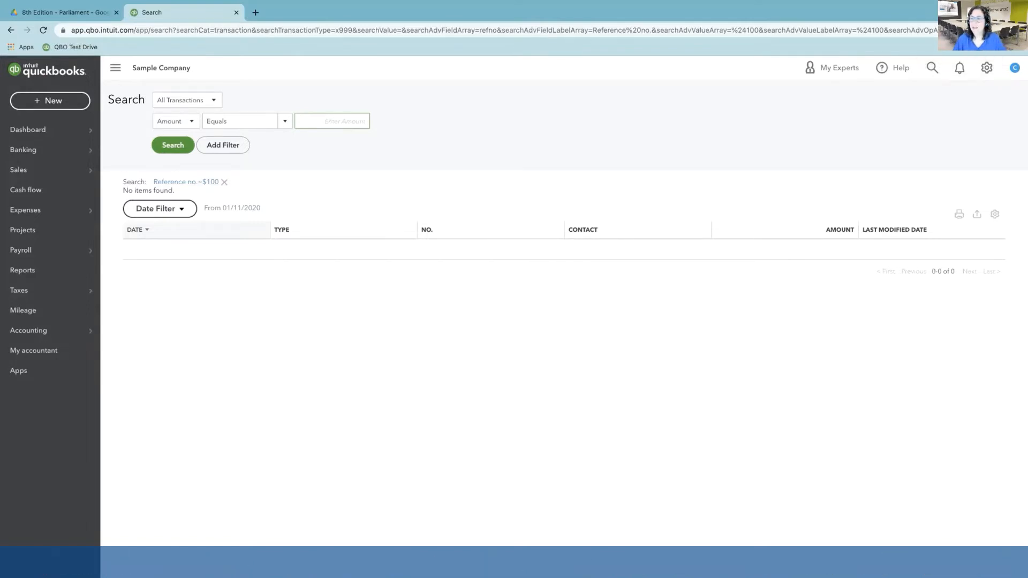
pyautogui.click(932, 68)
pyautogui.write('$100')
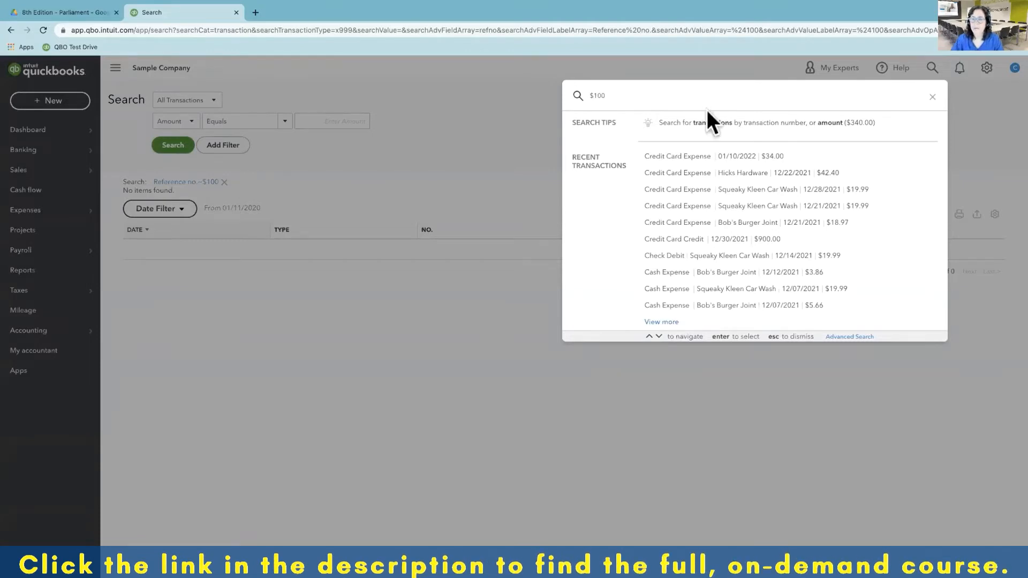
pyautogui.click(932, 97)
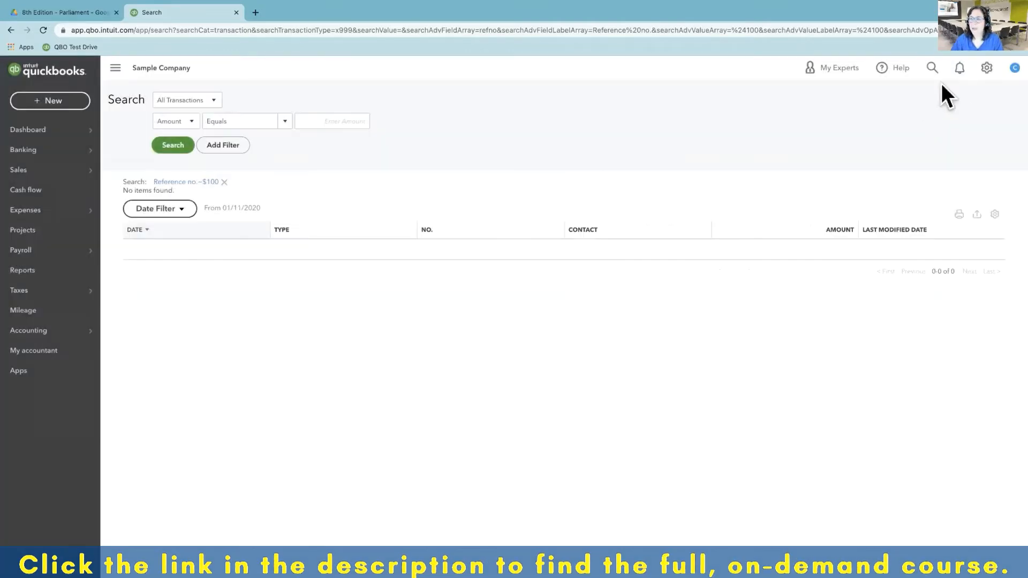
# Step: Open the Feedback form and send the message "In the testdrive file, Search isn't working", skipping the suggested help articles
pyautogui.click(985, 66)
pyautogui.click(919, 121)
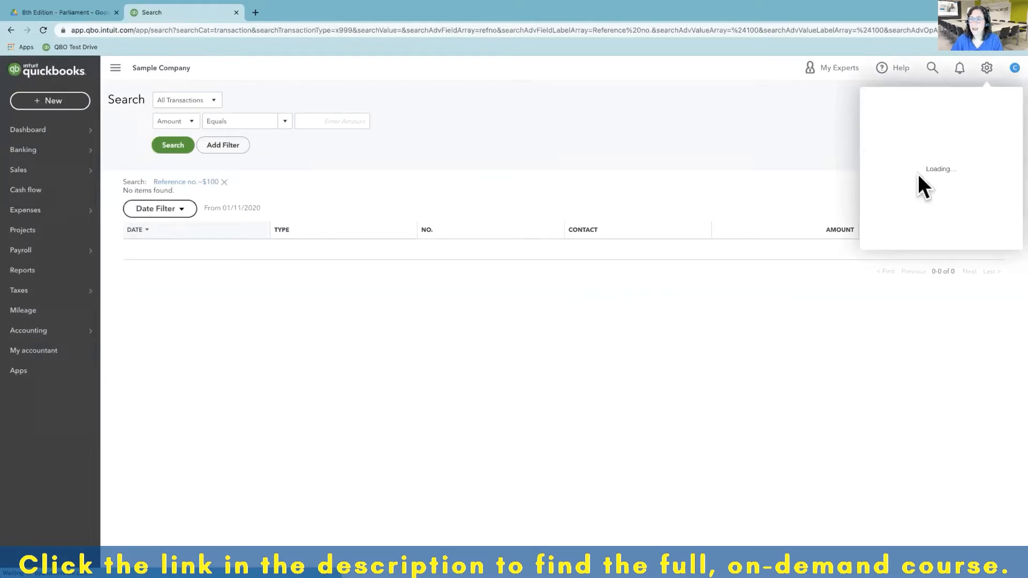
pyautogui.click(895, 173)
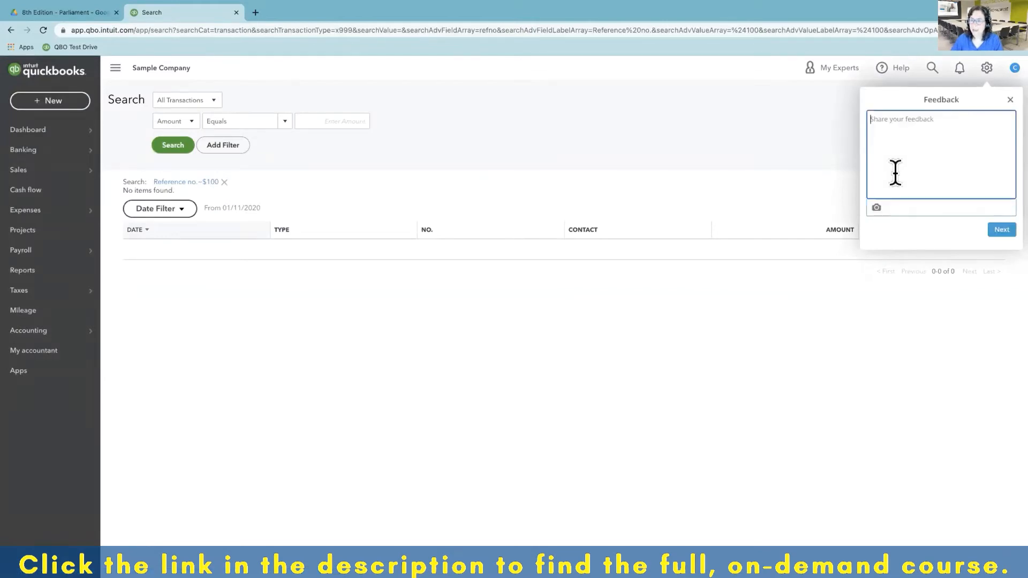
pyautogui.write('In the ')
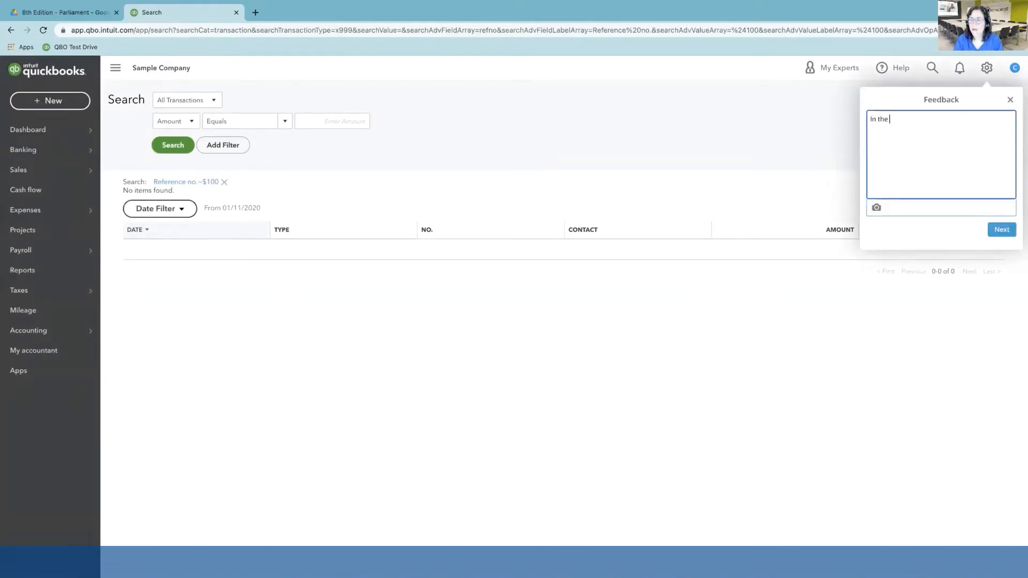
pyautogui.write('testdrive ')
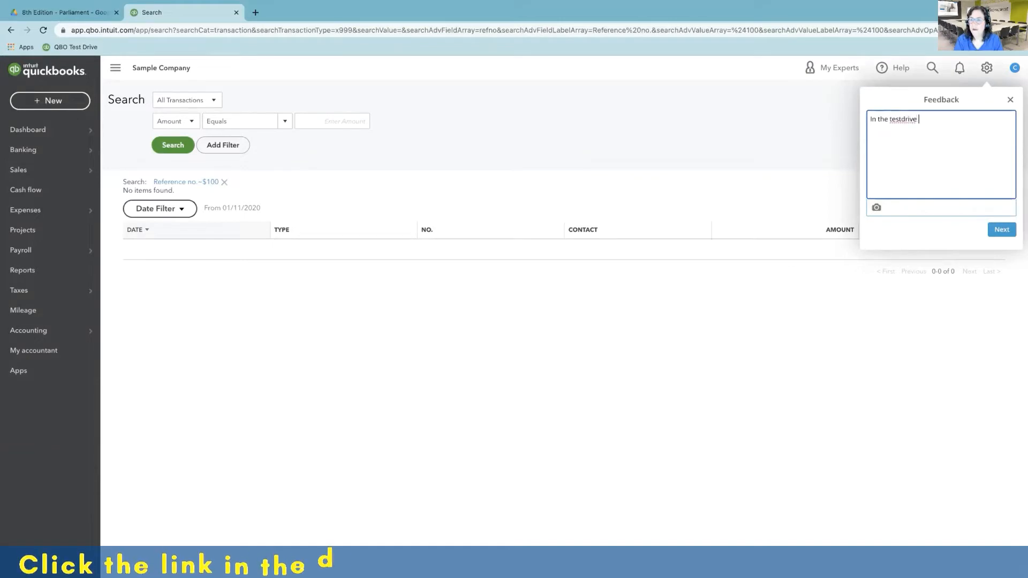
pyautogui.write('file, Search')
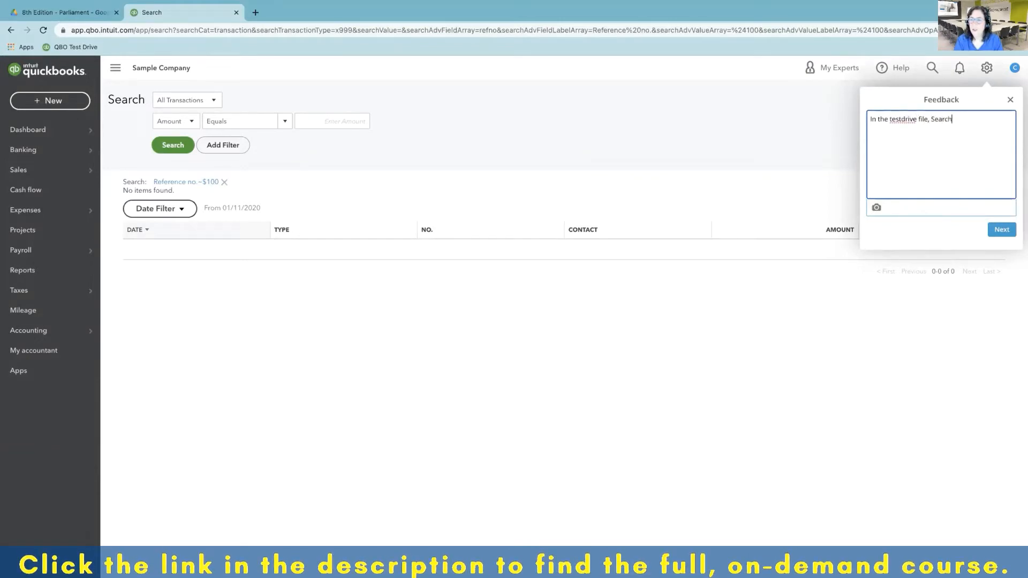
pyautogui.write(" isn't working")
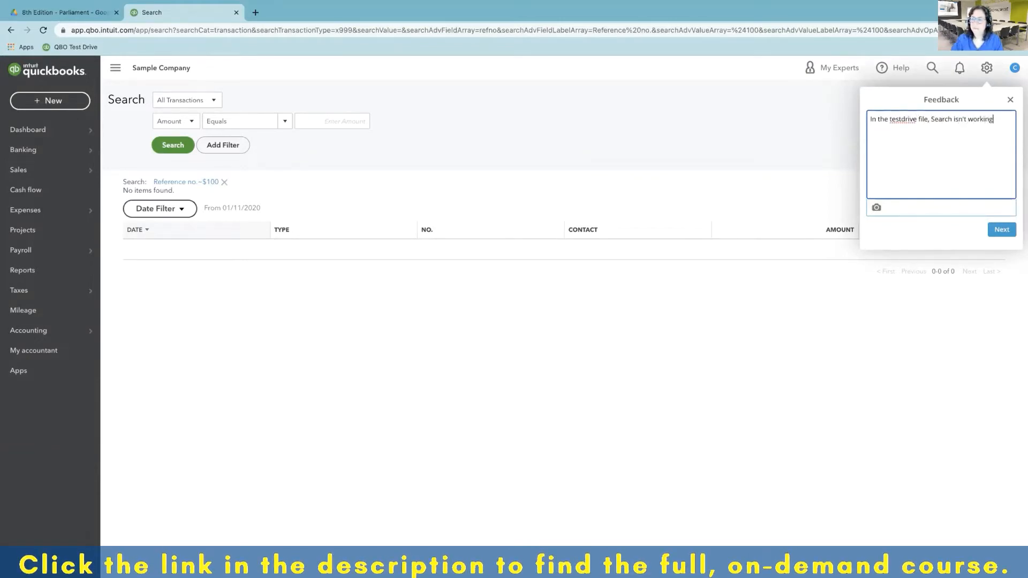
pyautogui.click(991, 230)
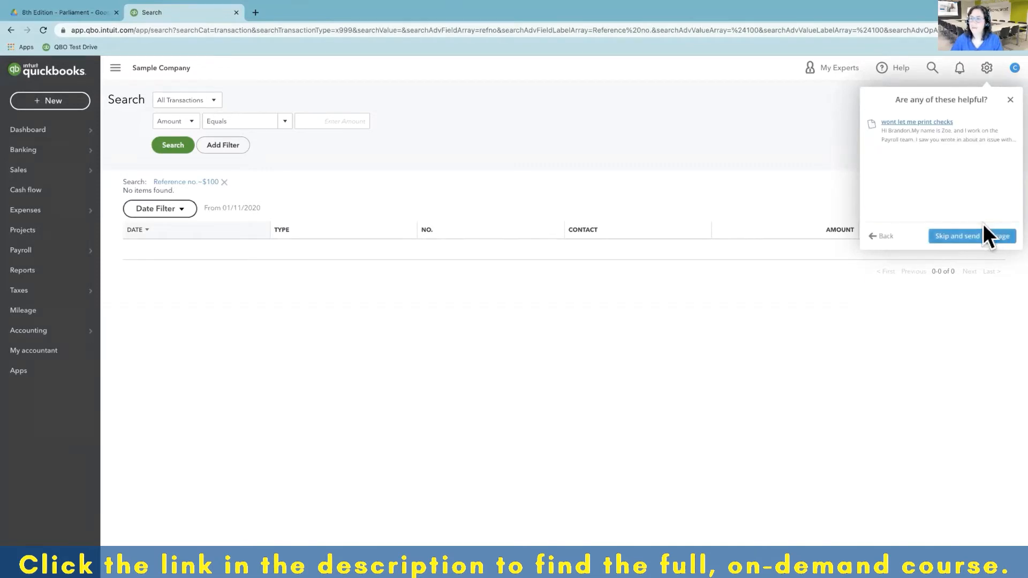
pyautogui.click(973, 238)
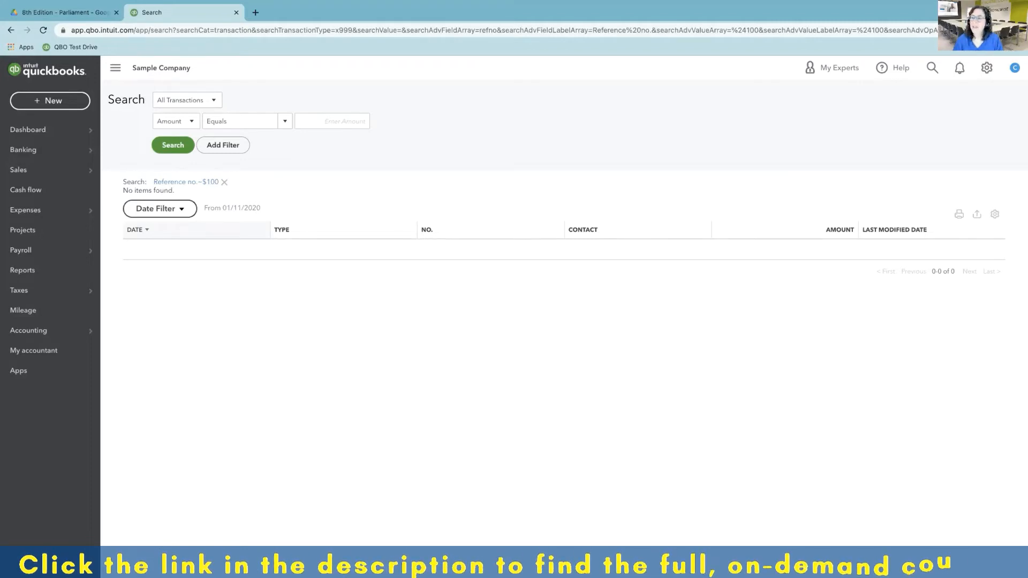
# Step: Open the QBO Test Drive bookmark in a new incognito window and complete the security verification to load the sample company
pyautogui.click(1020, 30)
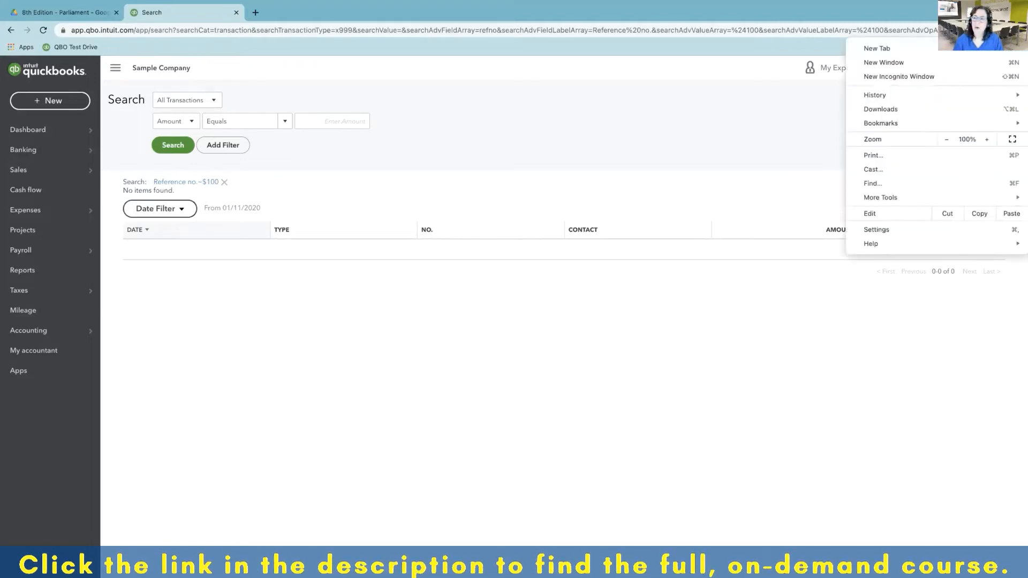
pyautogui.press('Escape')
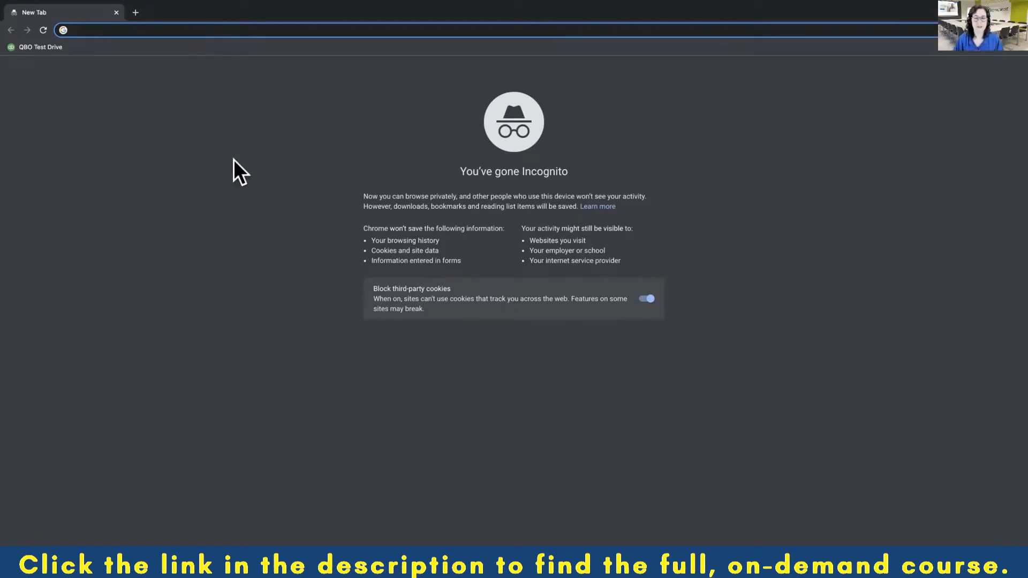
pyautogui.click(34, 47)
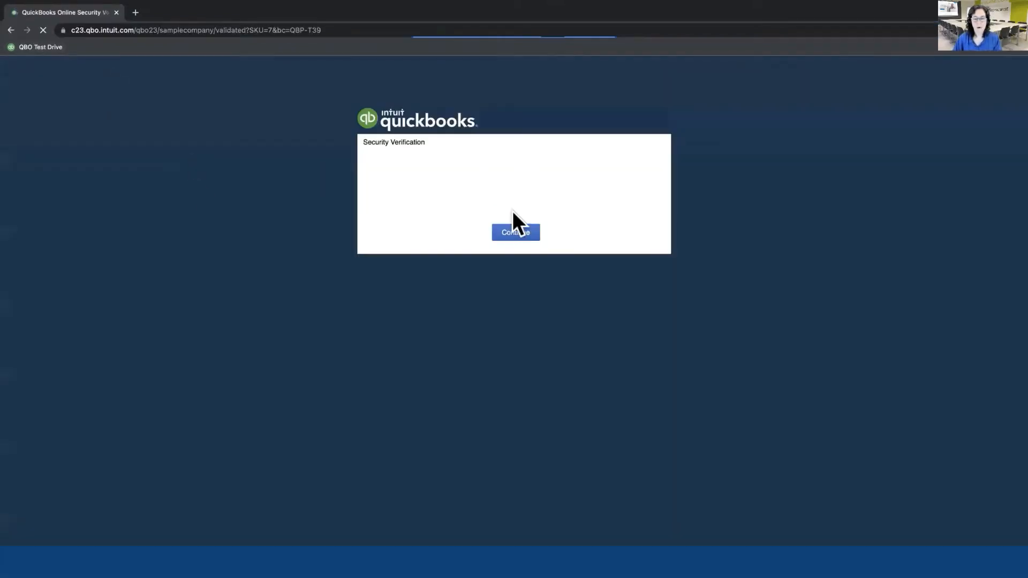
pyautogui.click(449, 182)
pyautogui.click(505, 230)
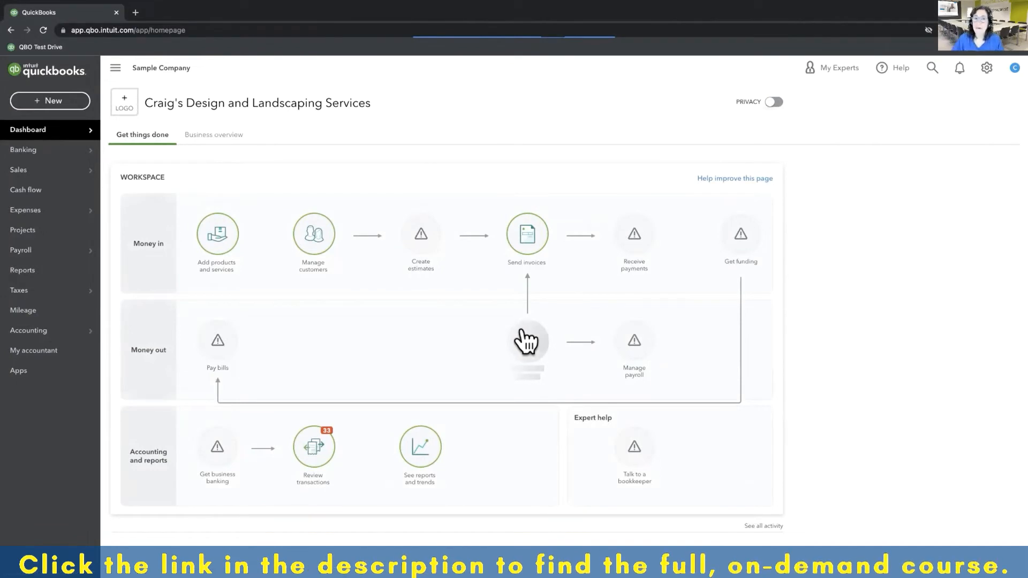
# Step: Search the sample company's transactions for $100 in the incognito window
pyautogui.click(931, 66)
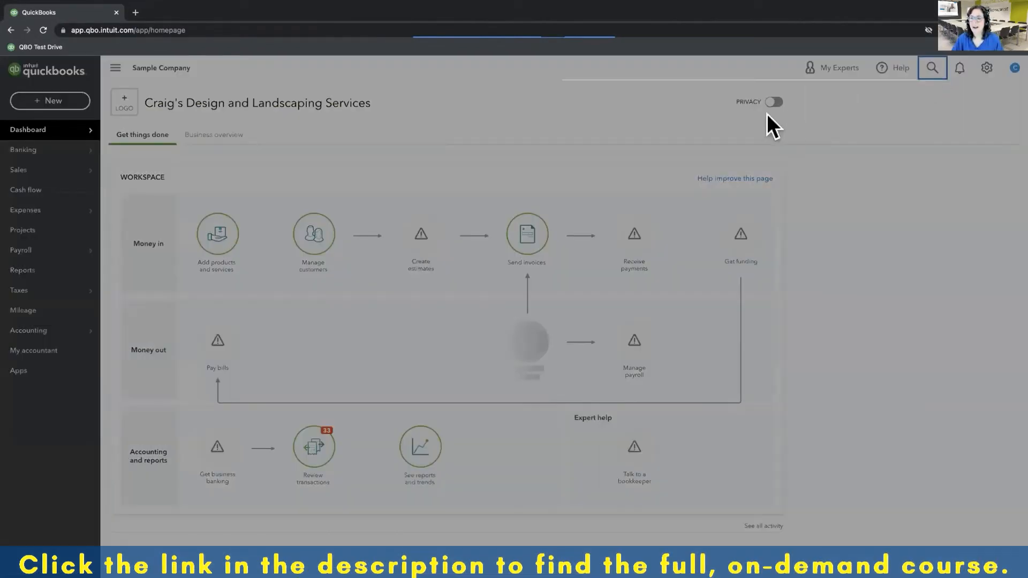
pyautogui.write('$100')
pyautogui.press('Return')
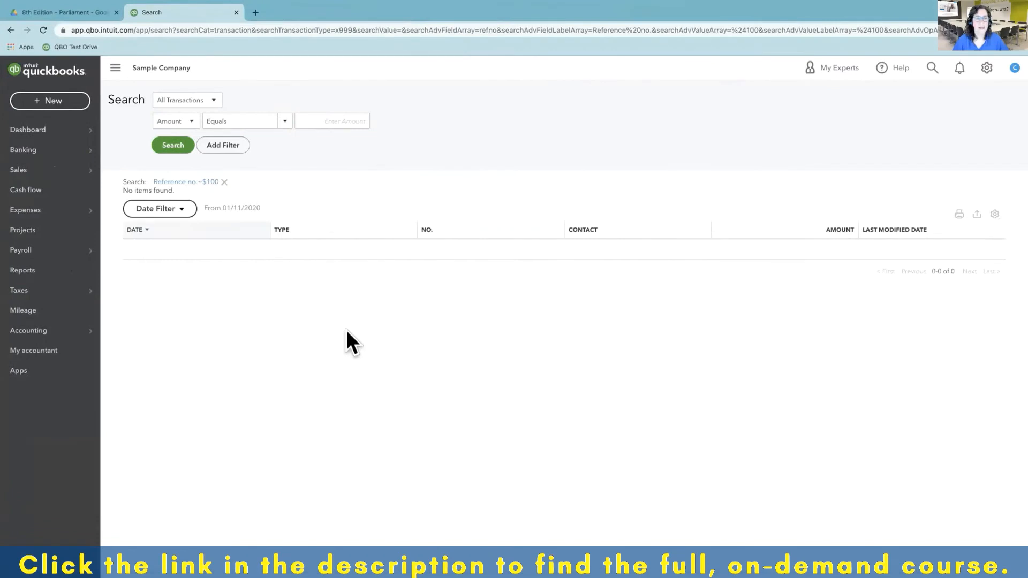
# Step: In the regular browser window, open the dashboard's Get things done page, and switch to Business overview to examine the Profit and Loss card
pyautogui.moveTo(22, 130)
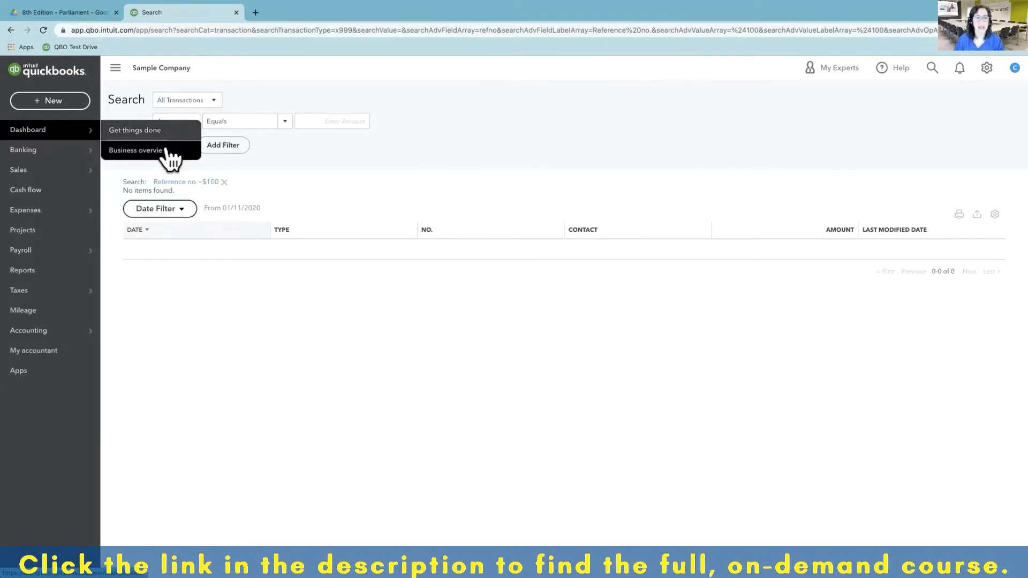
pyautogui.click(134, 133)
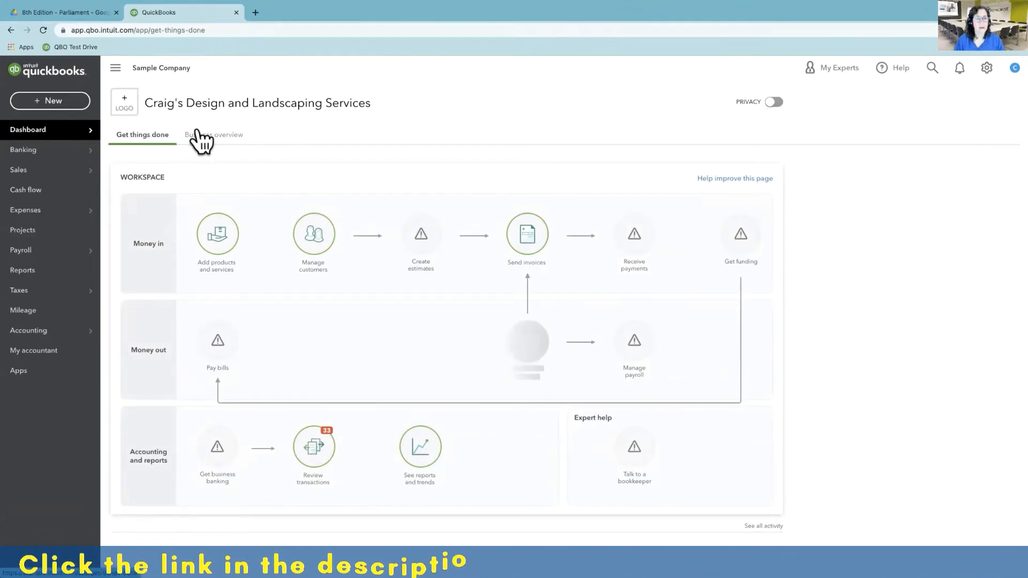
pyautogui.click(71, 129)
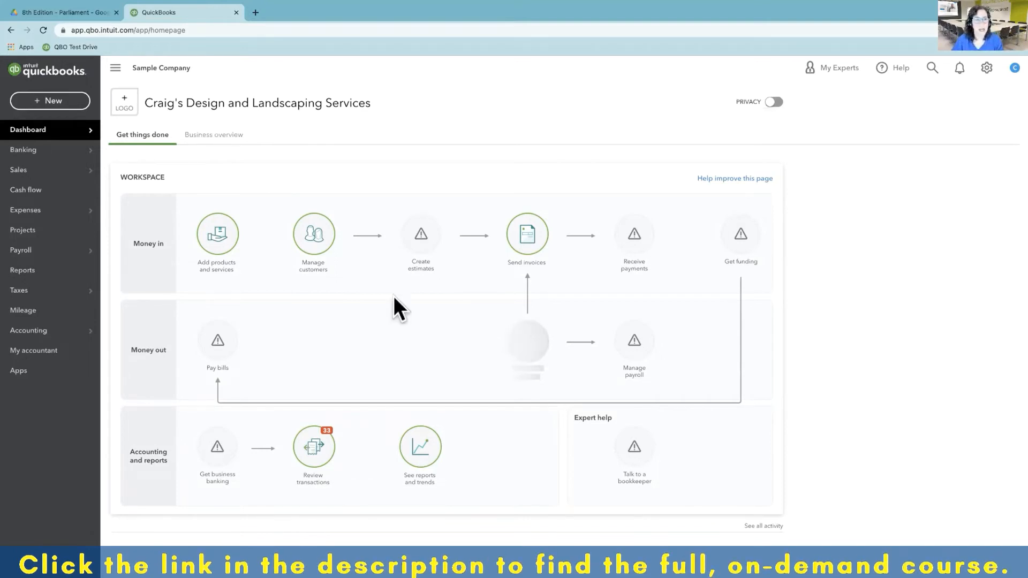
pyautogui.click(219, 134)
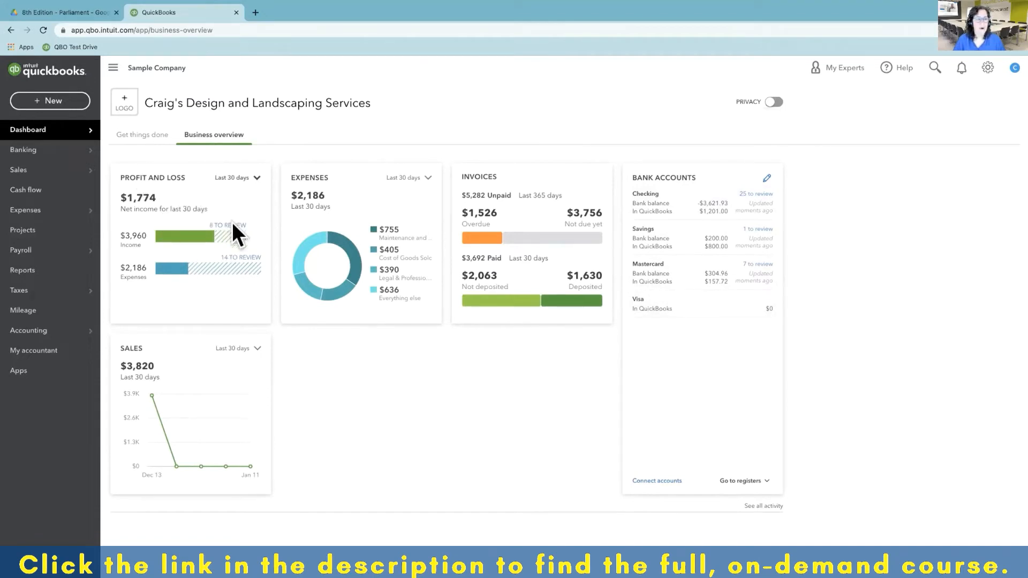
pyautogui.moveTo(202, 237)
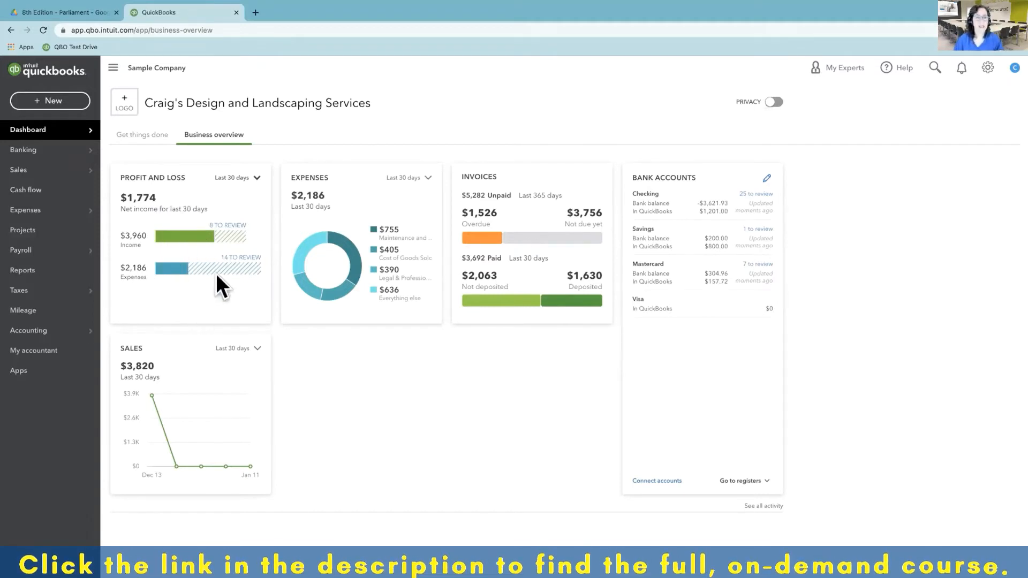
pyautogui.moveTo(200, 268)
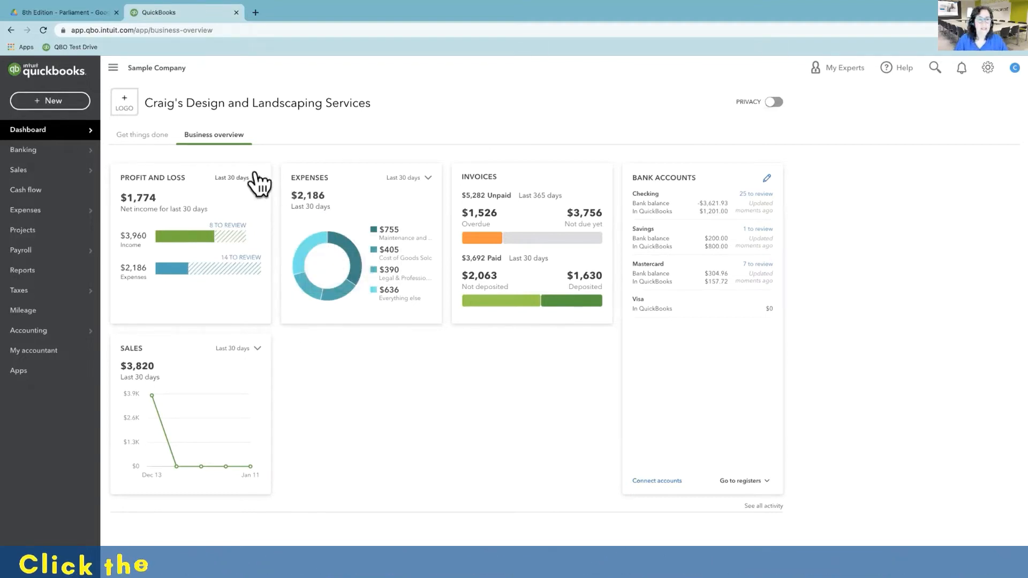
# Step: Try the This year period on the Expenses card, and set it back to Last 30 days
pyautogui.click(417, 178)
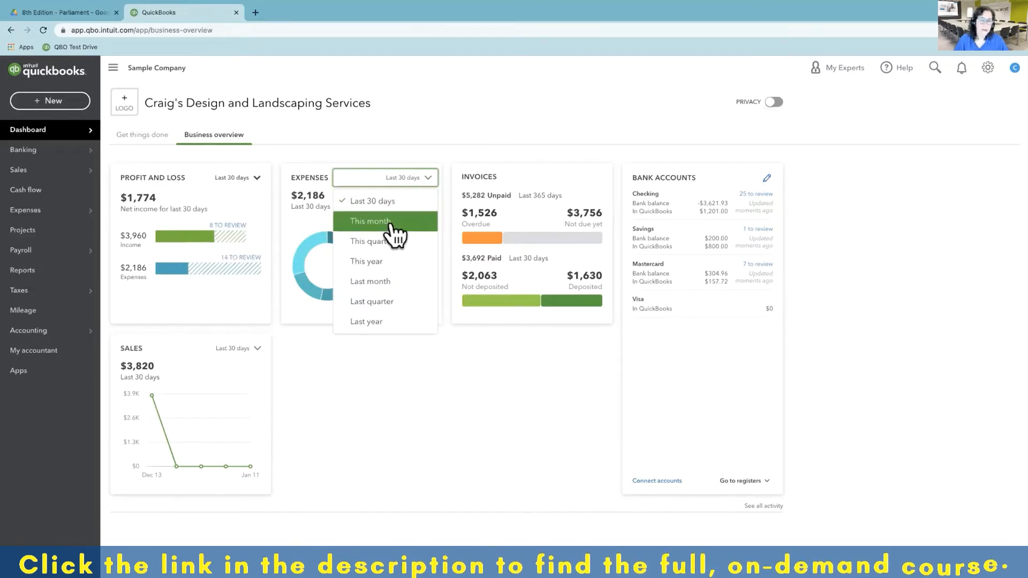
pyautogui.click(397, 262)
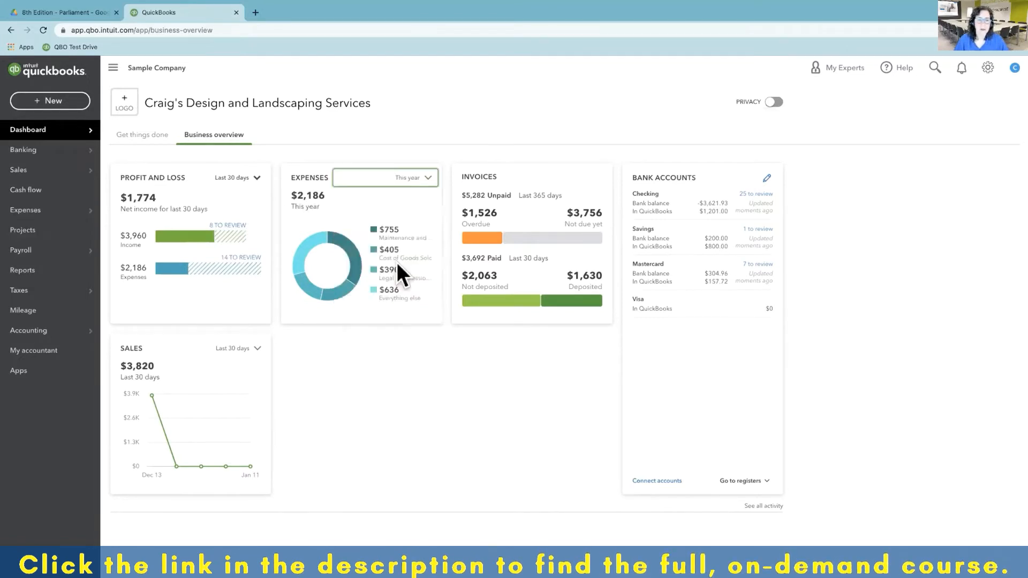
pyautogui.click(391, 179)
pyautogui.click(389, 198)
# Step: Open the transaction report behind the Maintenance and Repair slice of the Expenses chart, and return to Business overview to check other slices
pyautogui.moveTo(336, 244)
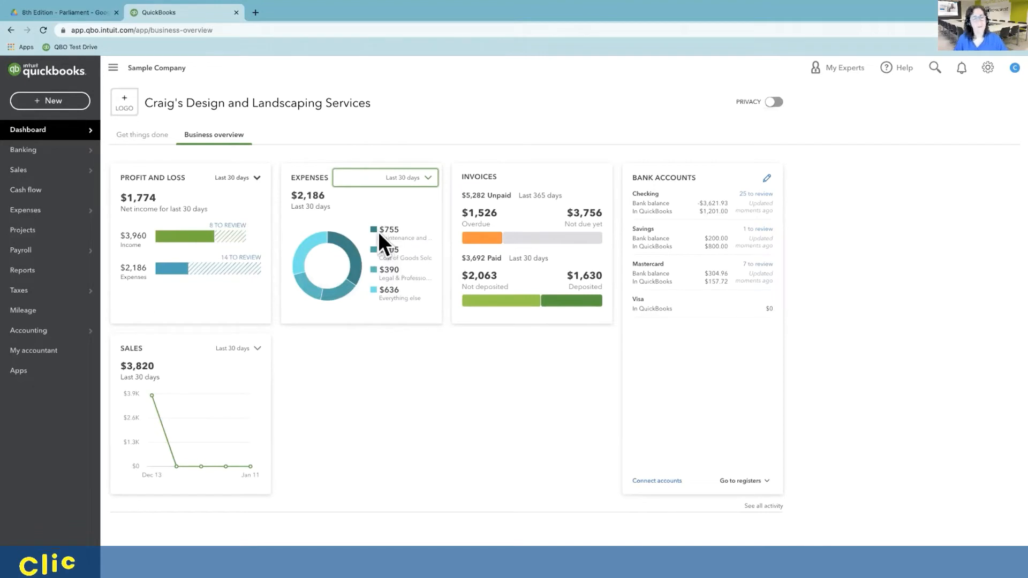
pyautogui.click(345, 245)
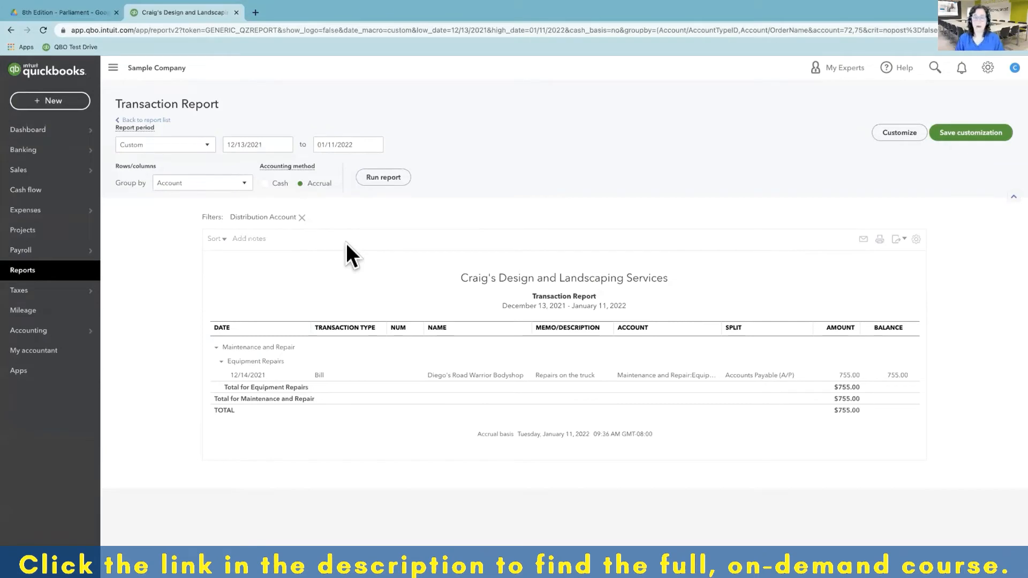
pyautogui.moveTo(59, 131)
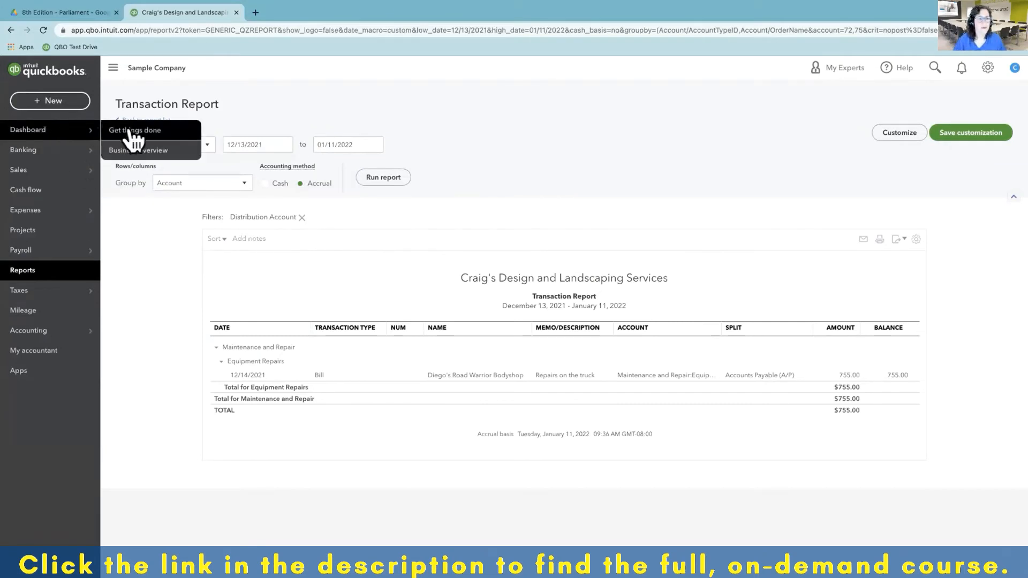
pyautogui.click(140, 150)
pyautogui.moveTo(316, 297)
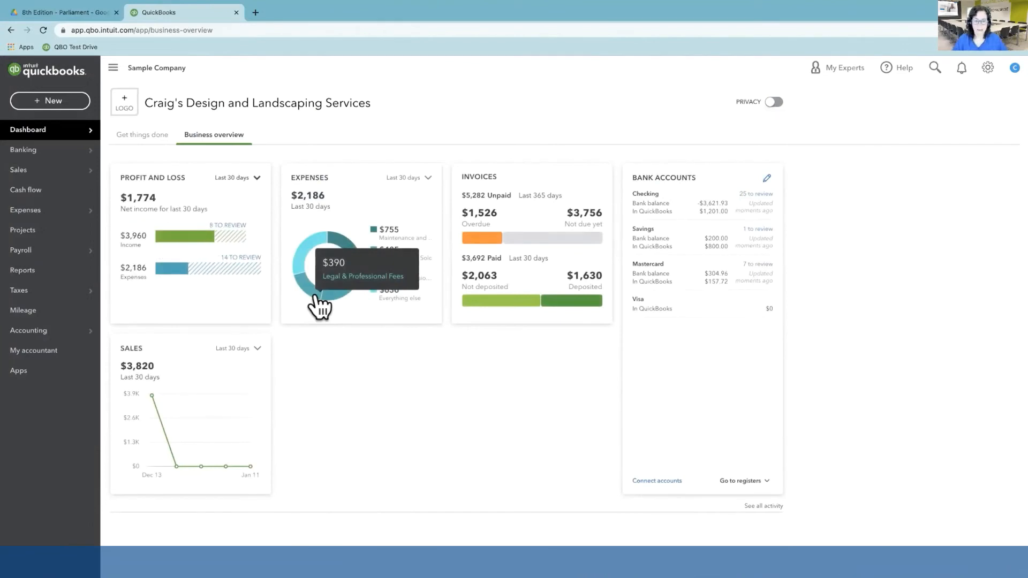
# Step: Turn dashboard privacy on and off again, and revisit Get things done before returning to Business overview
pyautogui.click(773, 103)
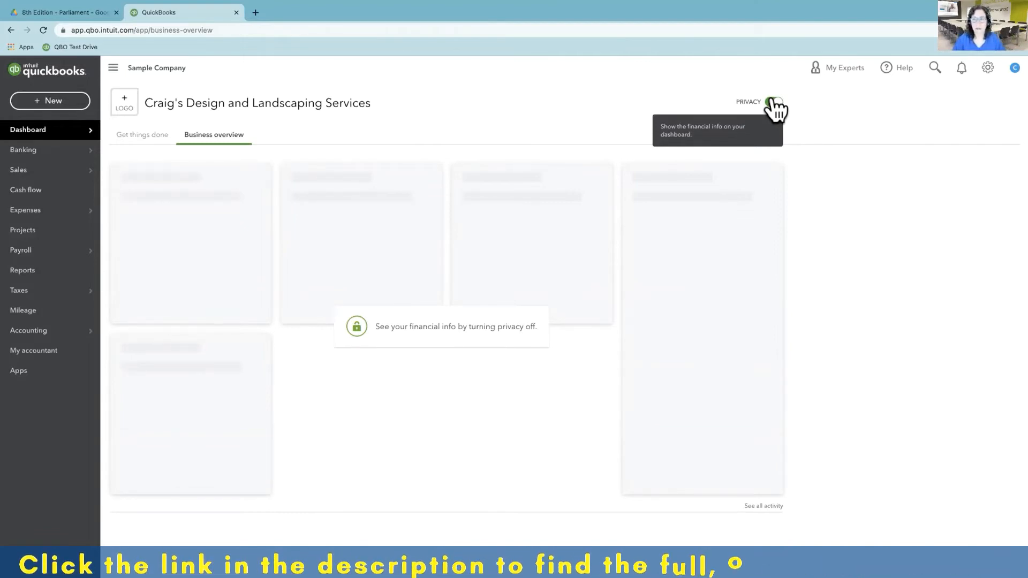
pyautogui.click(772, 101)
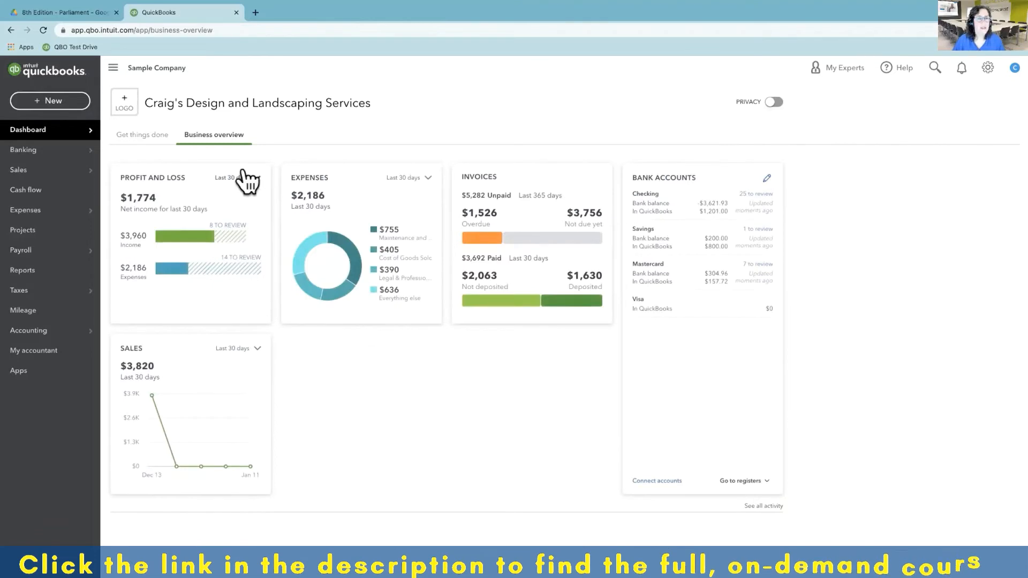
pyautogui.click(151, 133)
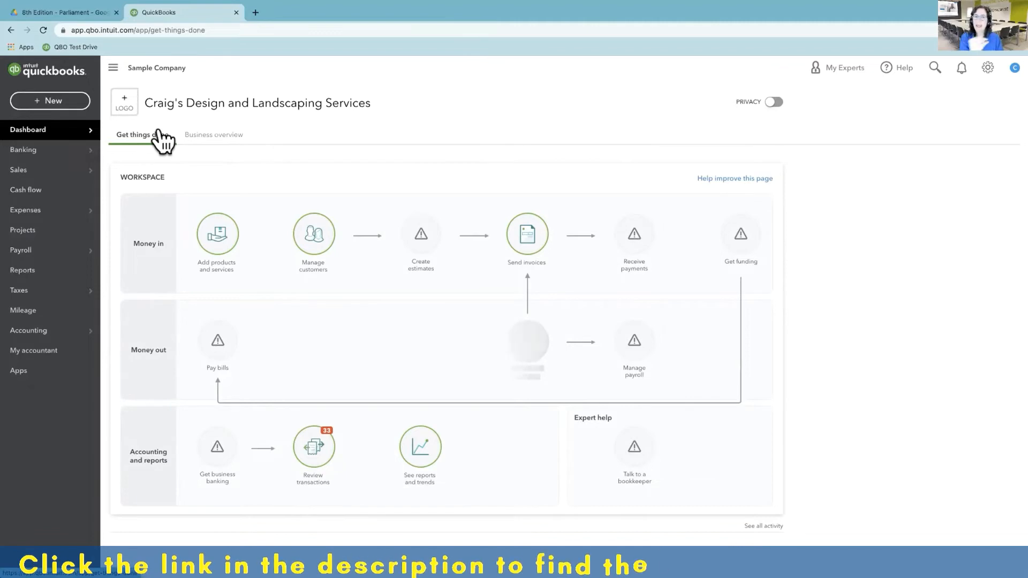
pyautogui.click(201, 136)
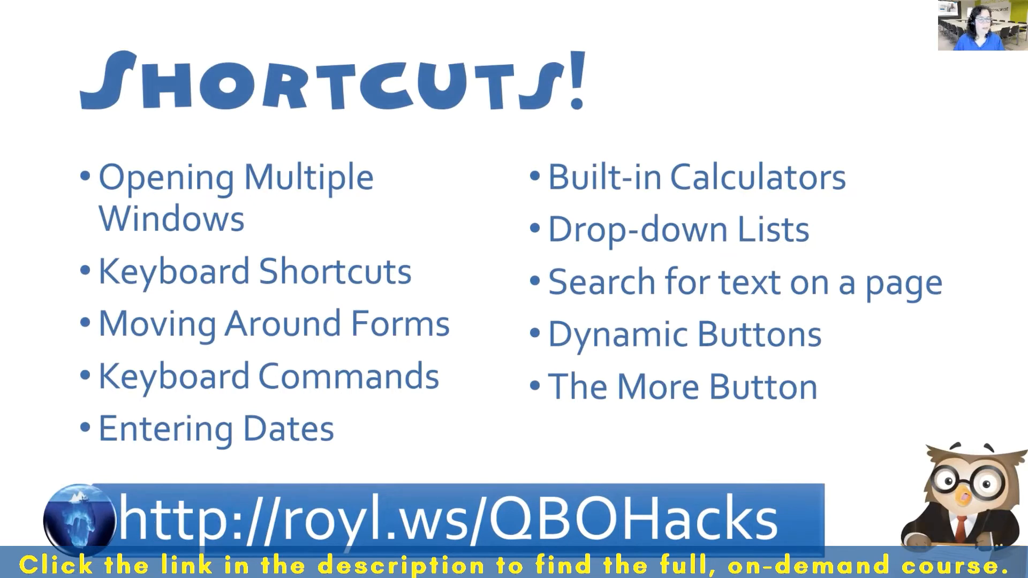
# Step: Switch from the Shortcuts slide back to the Google Chrome window with QuickBooks Online
pyautogui.hotkey('ctrl', 'Up')
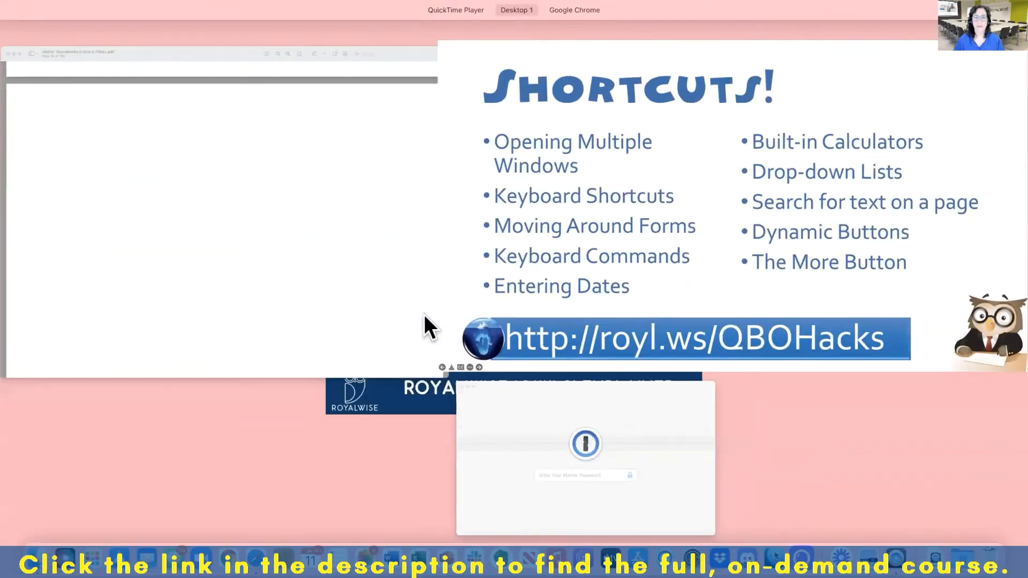
pyautogui.click(349, 284)
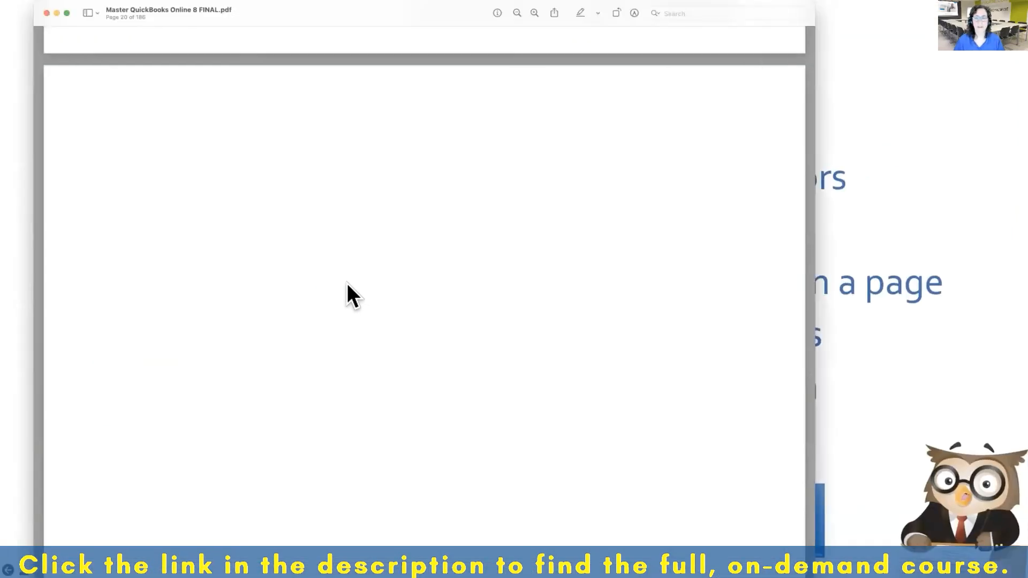
pyautogui.hotkey('ctrl', 'Right')
# Step: Open the Banking page, dismiss the bank connection dialog, and examine the Checking account's transactions for review
pyautogui.moveTo(42, 150)
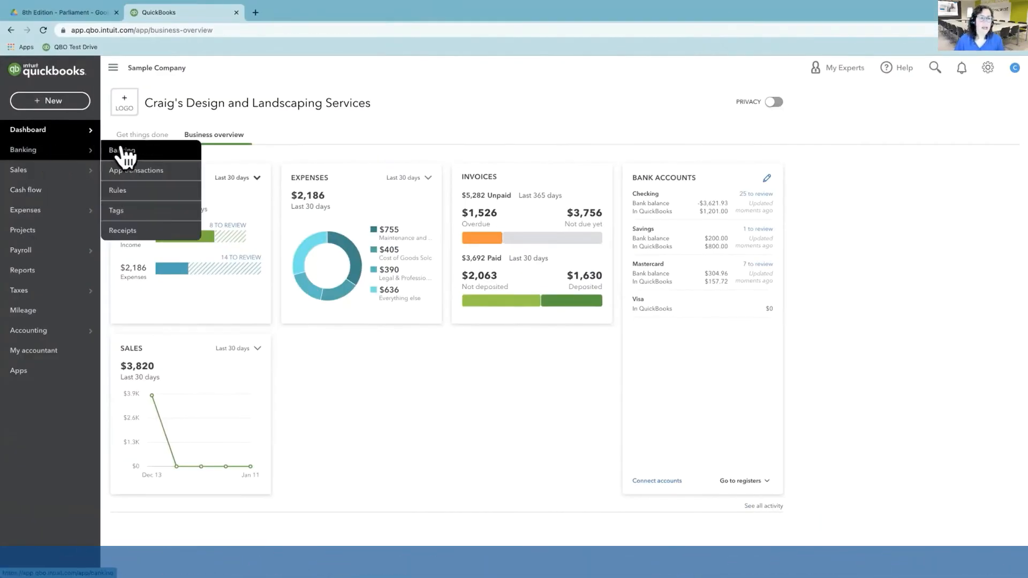
pyautogui.click(124, 151)
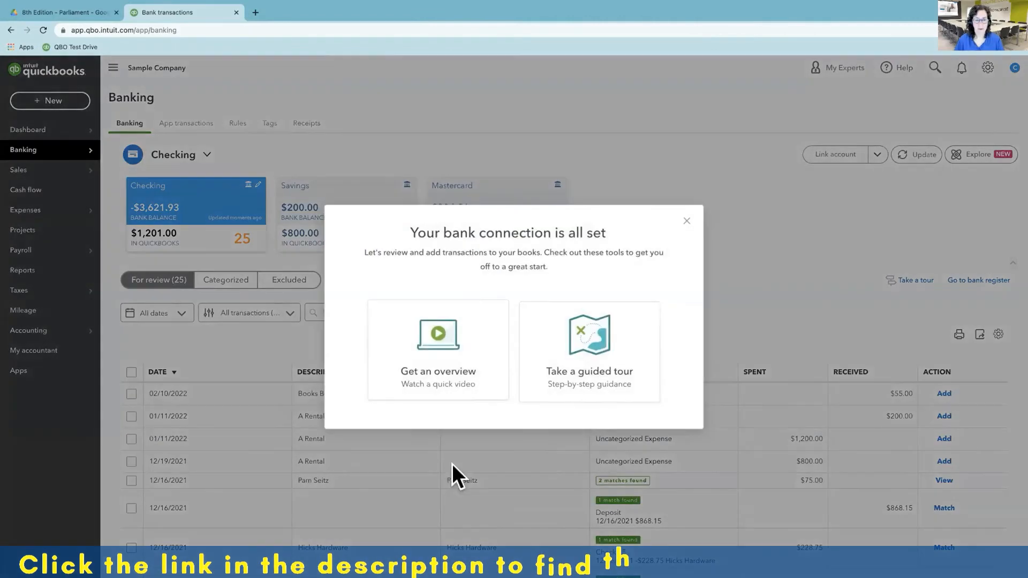
pyautogui.click(452, 463)
pyautogui.scroll(-3, 498, 417)
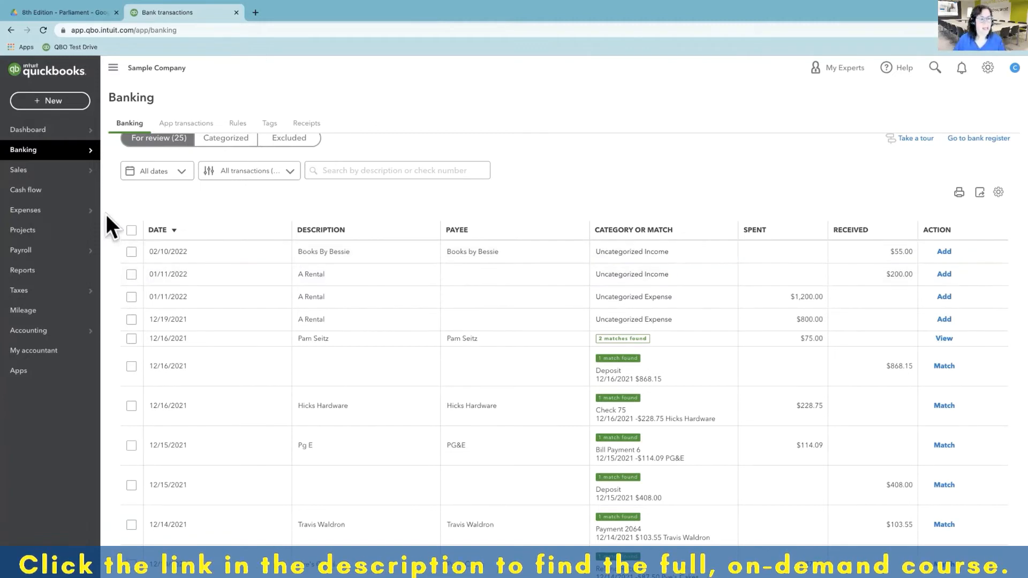
# Step: Open the Vendors page in a separate browser tab beside Bank transactions and switch to that tab
pyautogui.moveTo(53, 210)
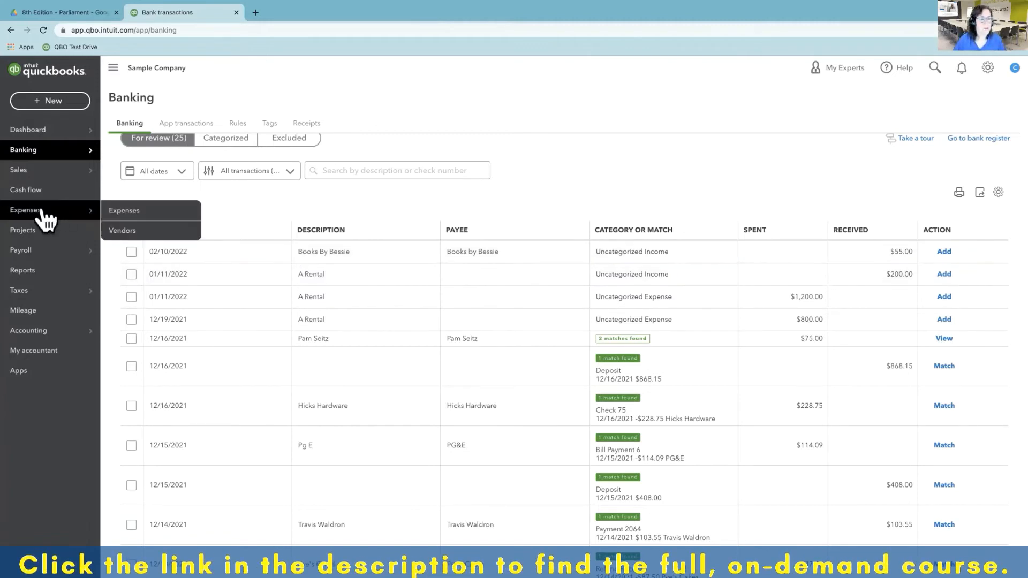
pyautogui.rightClick(121, 228)
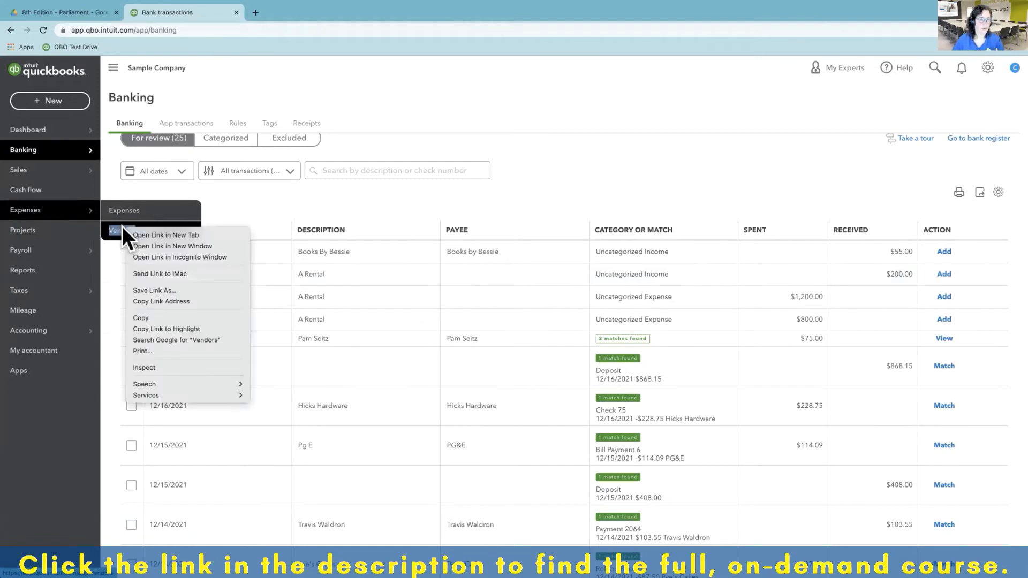
pyautogui.click(207, 233)
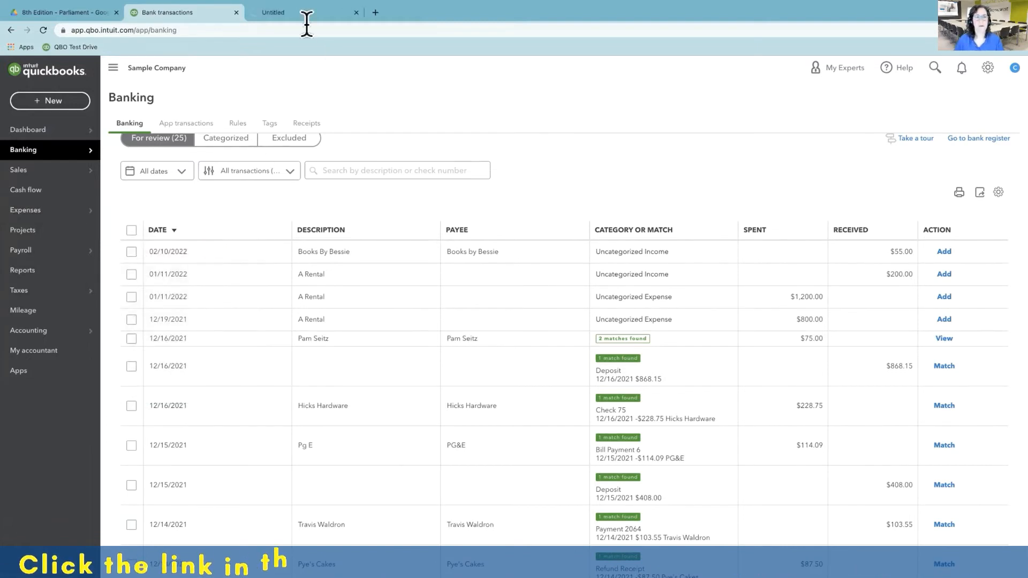
pyautogui.click(273, 10)
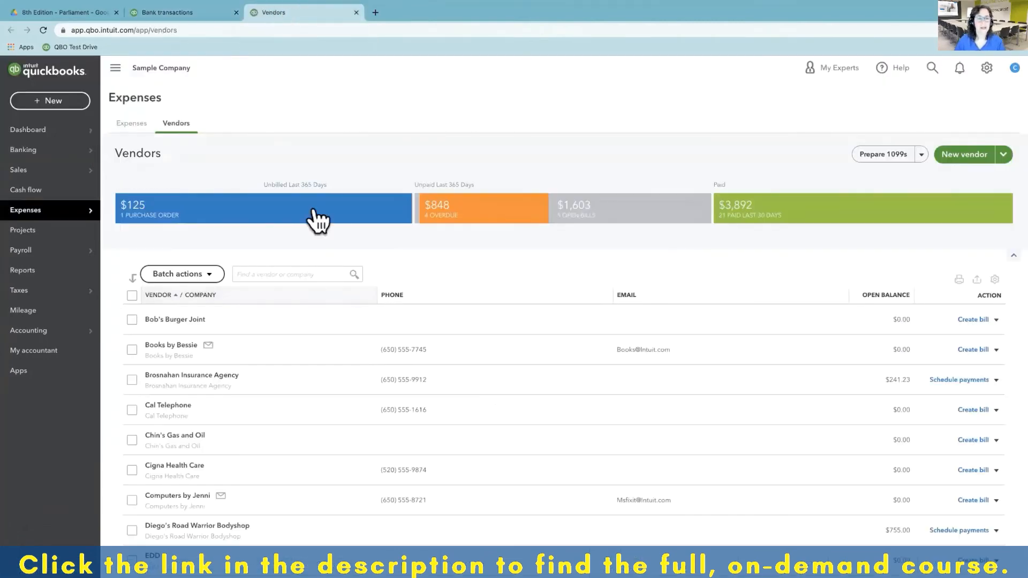
# Step: Look through the vendor list and open the transaction list of Bob's Burger Joint
pyautogui.scroll(-3, 386, 396)
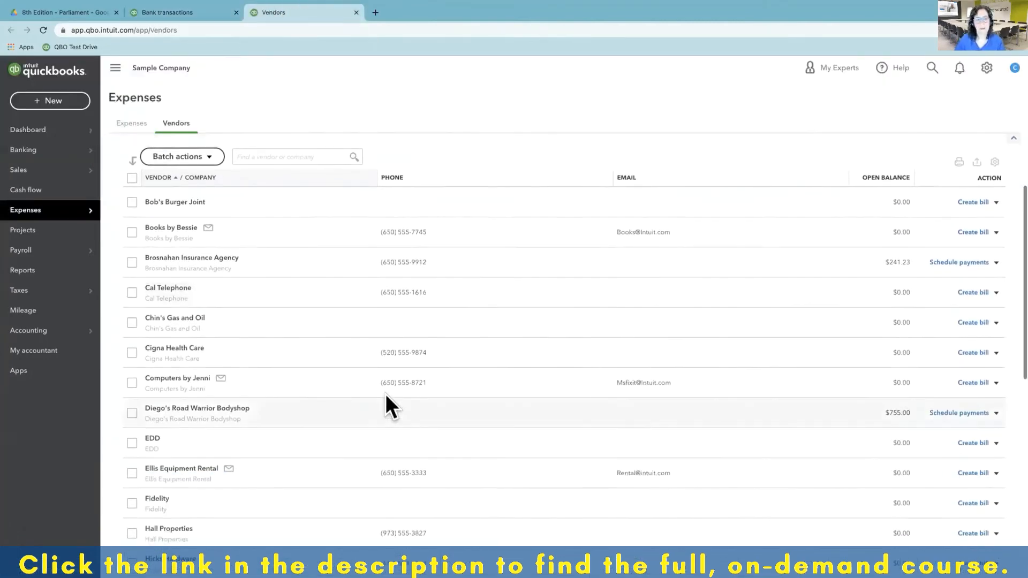
pyautogui.scroll(1, 385, 394)
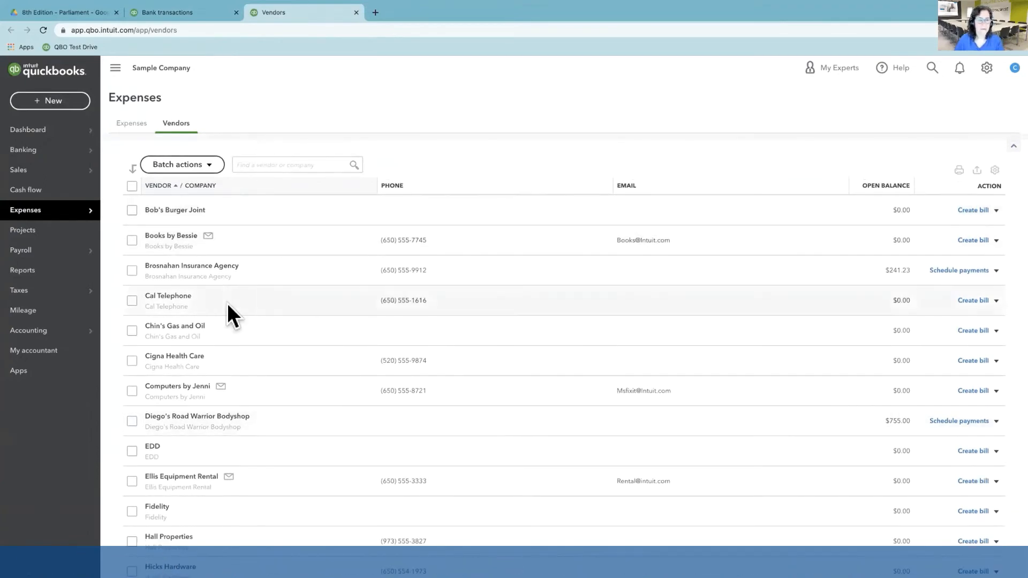
pyautogui.click(232, 208)
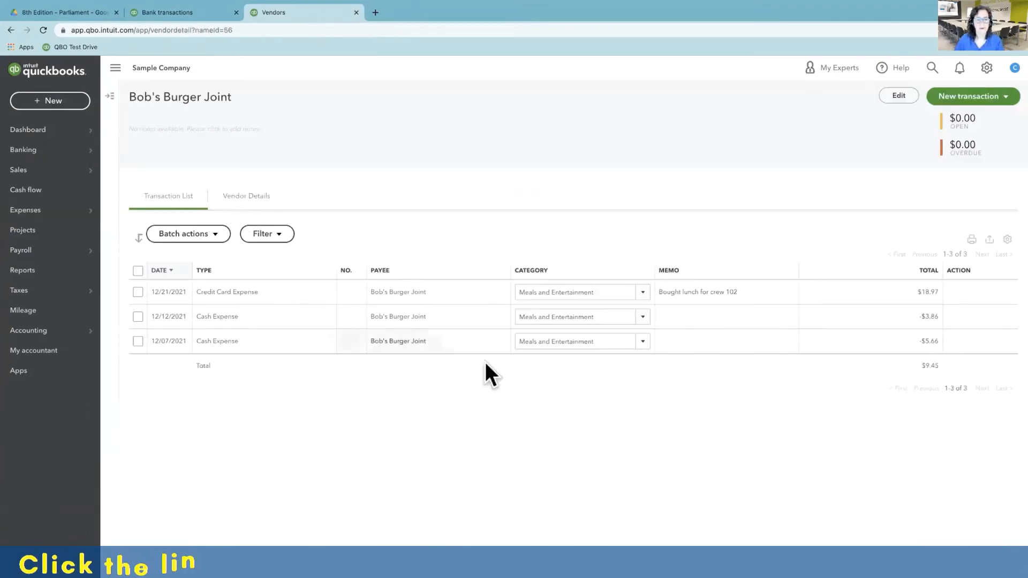
# Step: Return to the Bank transactions tab, add a blank browser tab, and switch back through Bank transactions to the vendor tab
pyautogui.click(201, 11)
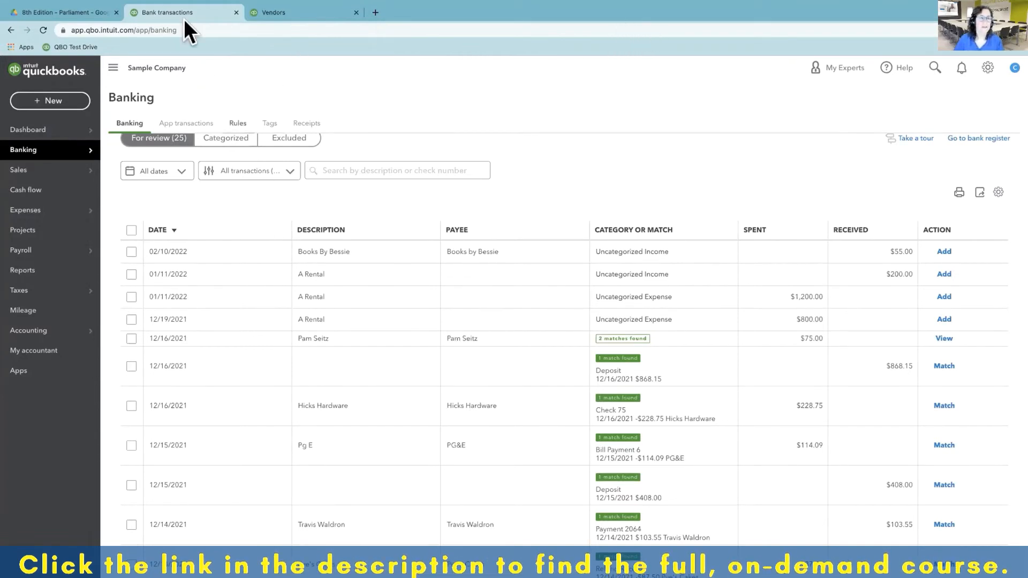
pyautogui.click(373, 11)
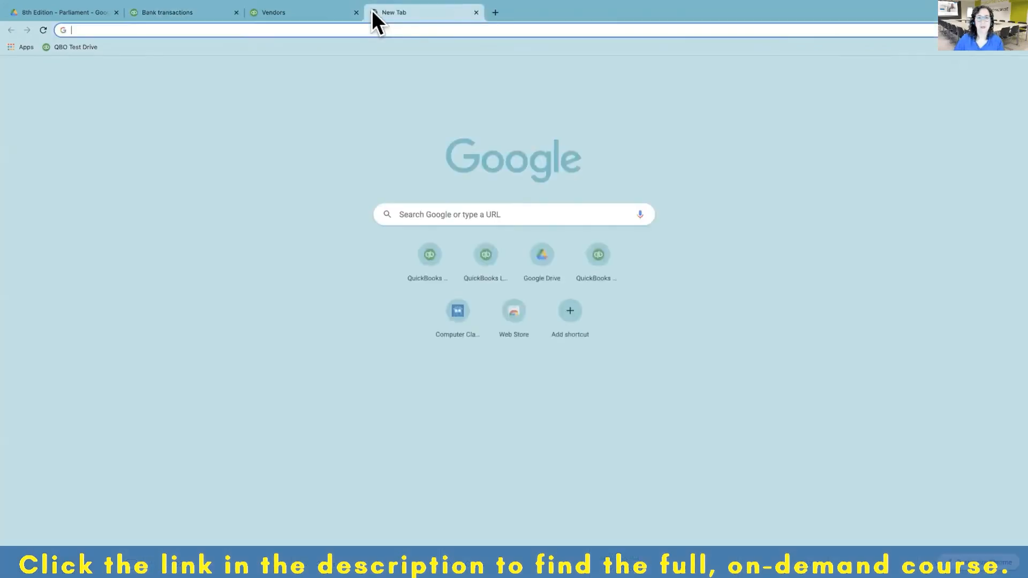
pyautogui.click(205, 7)
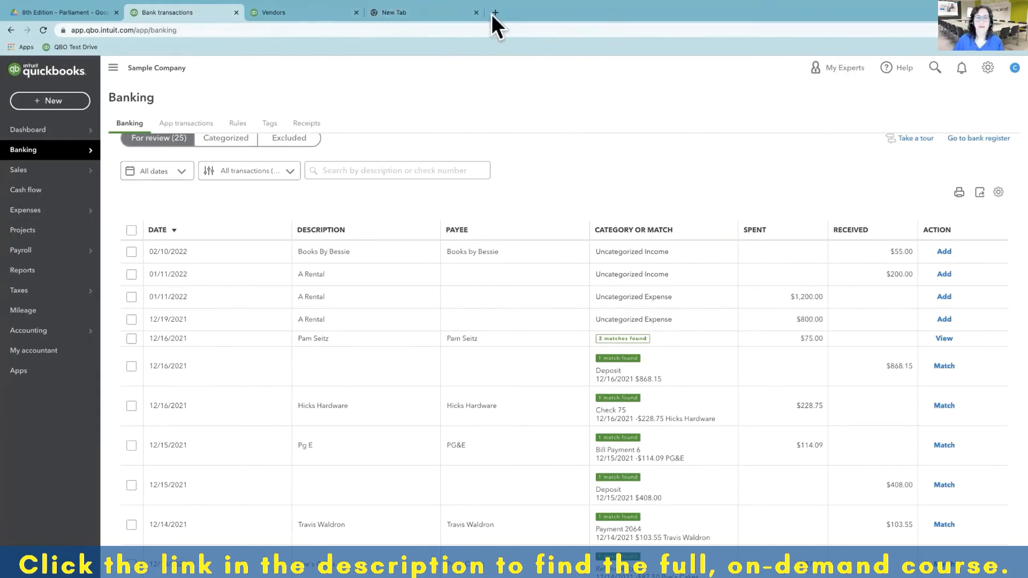
pyautogui.click(283, 13)
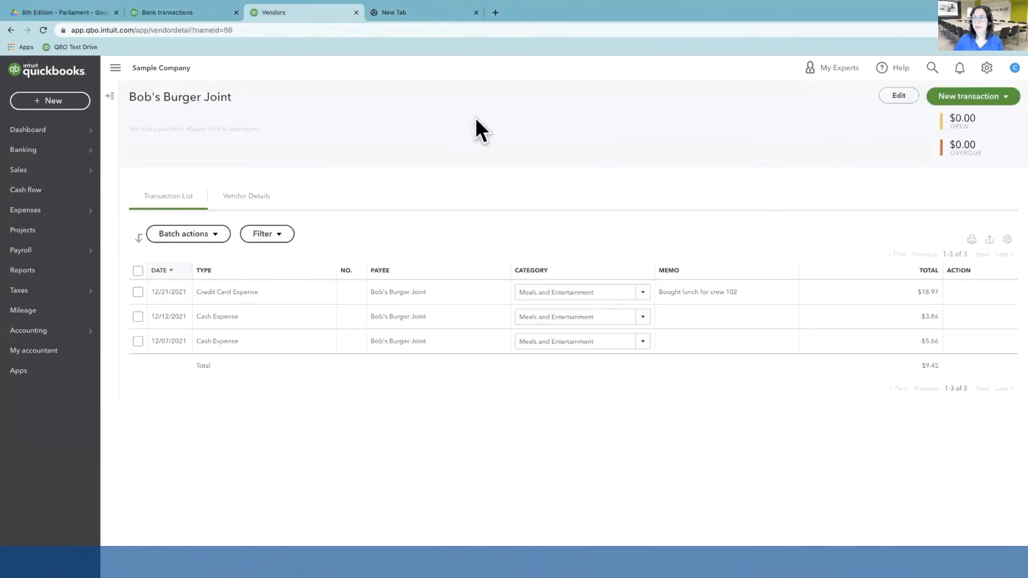
# Step: Open the Advanced Search page from the global search
pyautogui.click(927, 68)
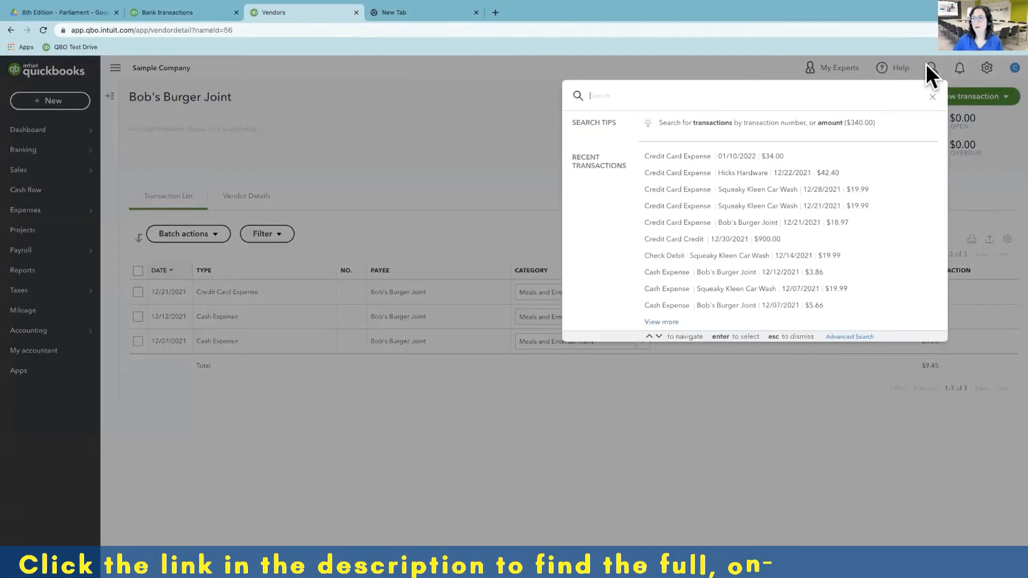
pyautogui.rightClick(850, 336)
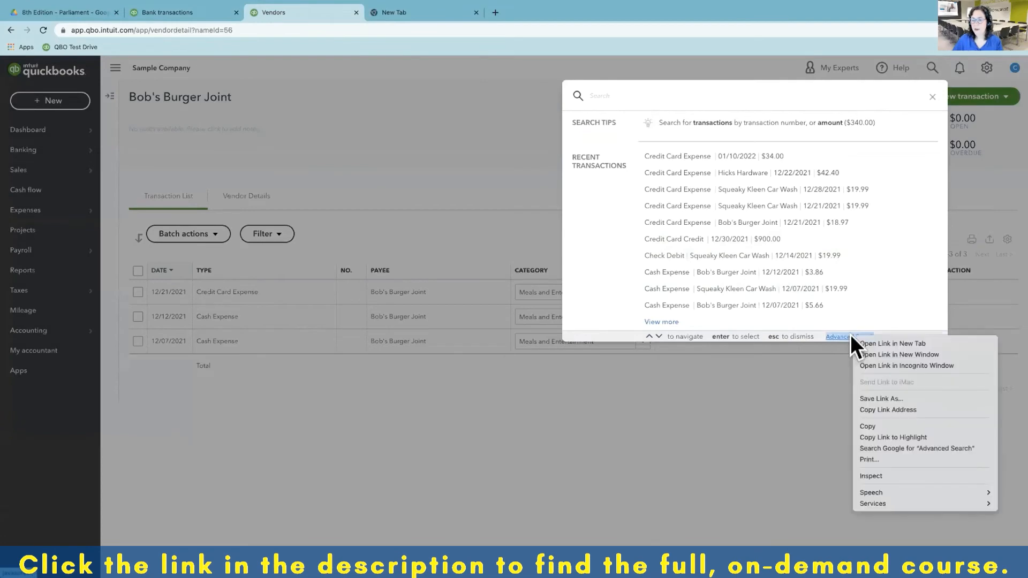
pyautogui.click(877, 343)
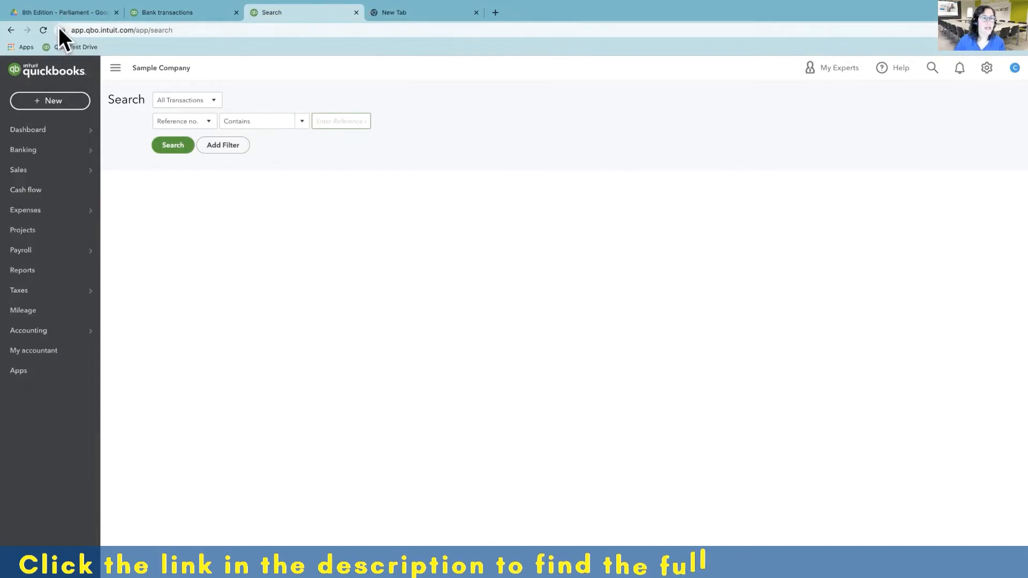
# Step: Bookmark the Search page's address in the browser's bookmarks bar and load that bookmark in the blank tab
pyautogui.click(188, 28)
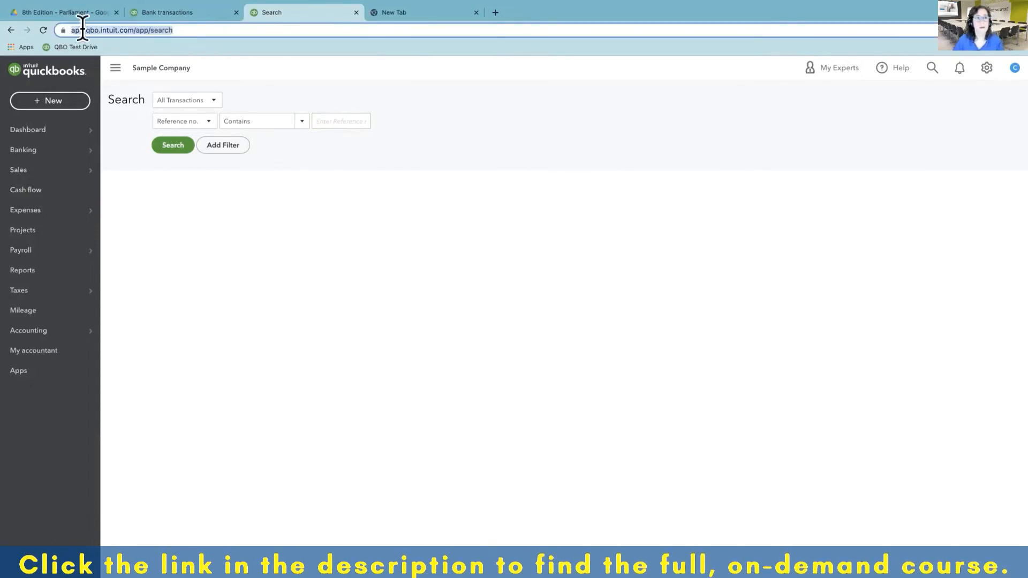
pyautogui.moveTo(63, 30); pyautogui.dragTo(124, 45)
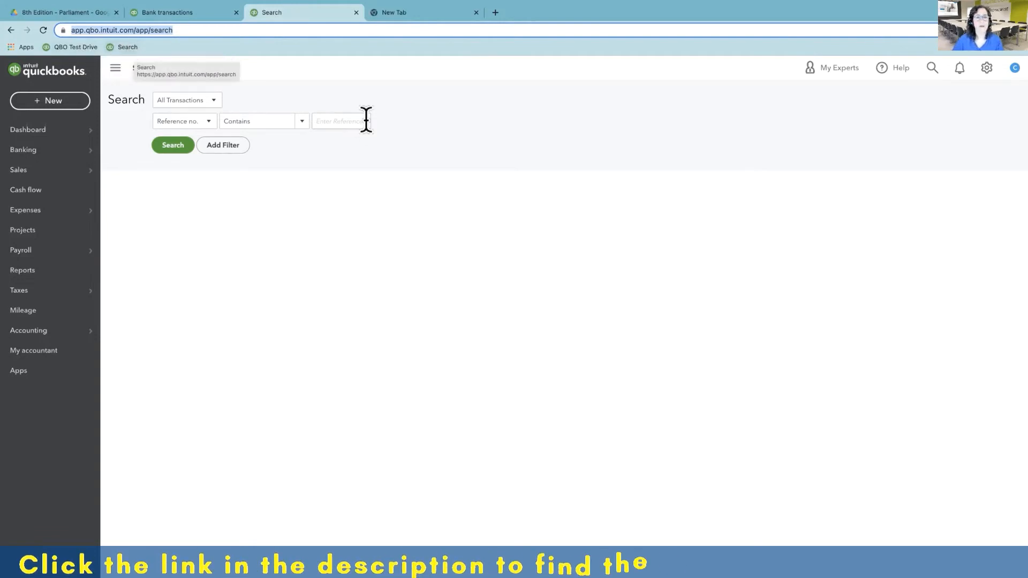
pyautogui.click(431, 9)
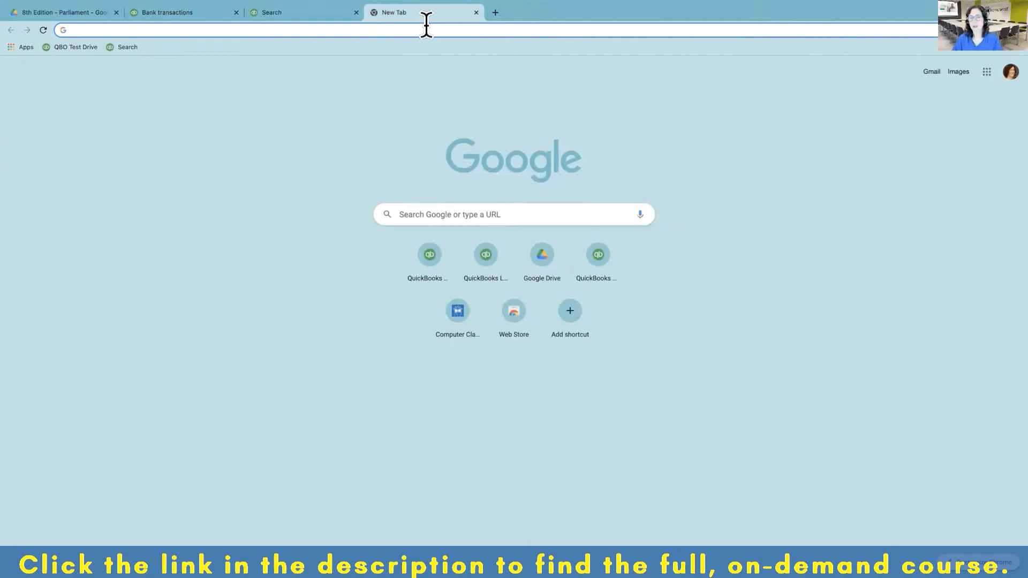
pyautogui.click(129, 48)
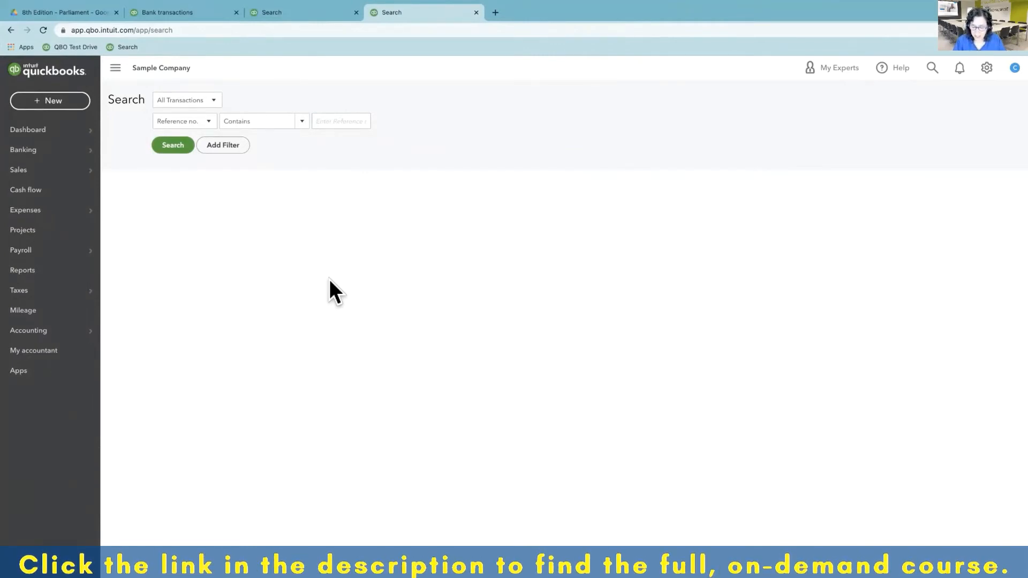
# Step: Display the additional information dialog with the keyboard shortcuts, highlight the company ID, and close the dialog
pyautogui.hotkey('ctrl', 'alt', '/')
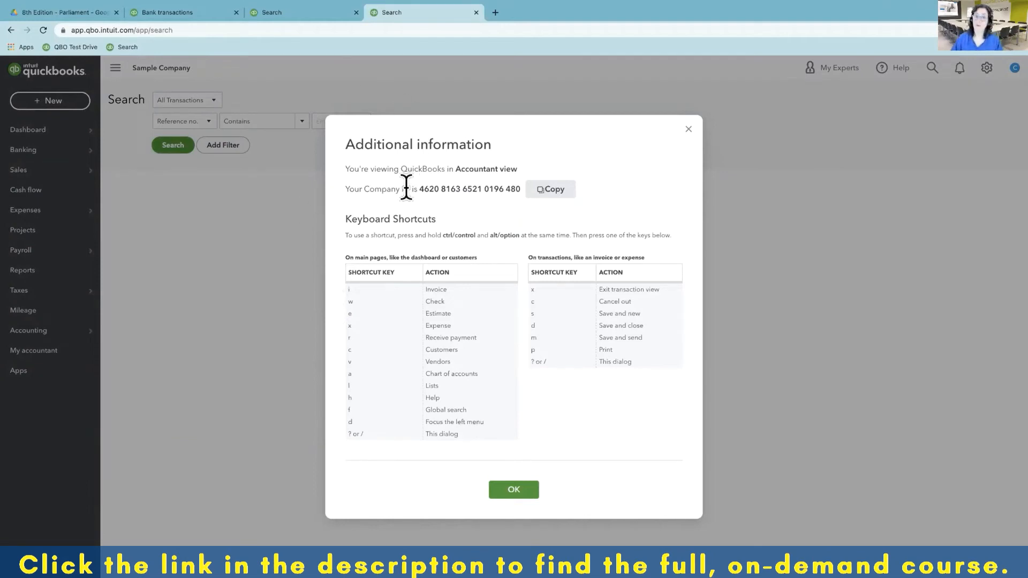
pyautogui.moveTo(418, 189); pyautogui.dragTo(521, 187)
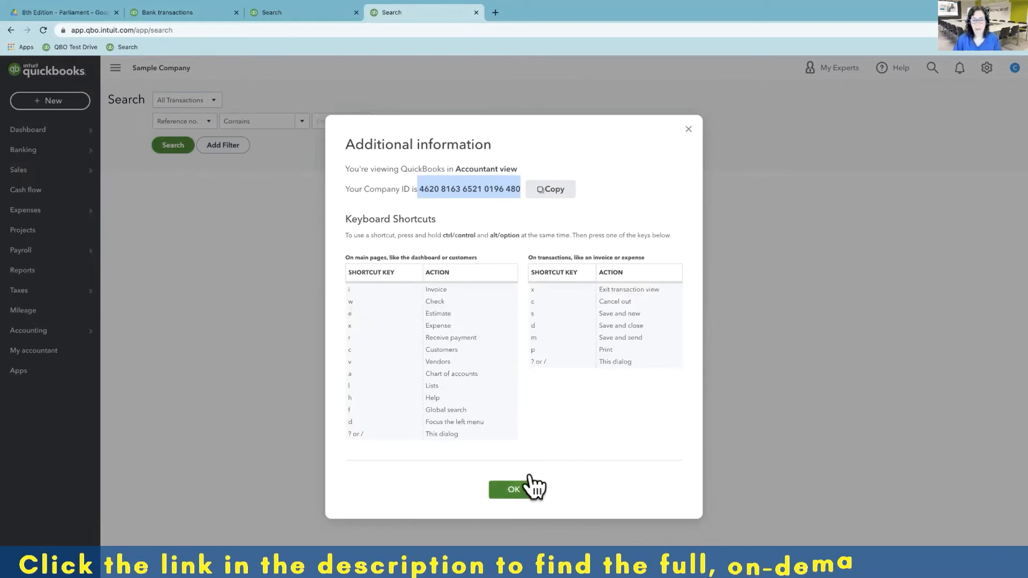
pyautogui.click(510, 492)
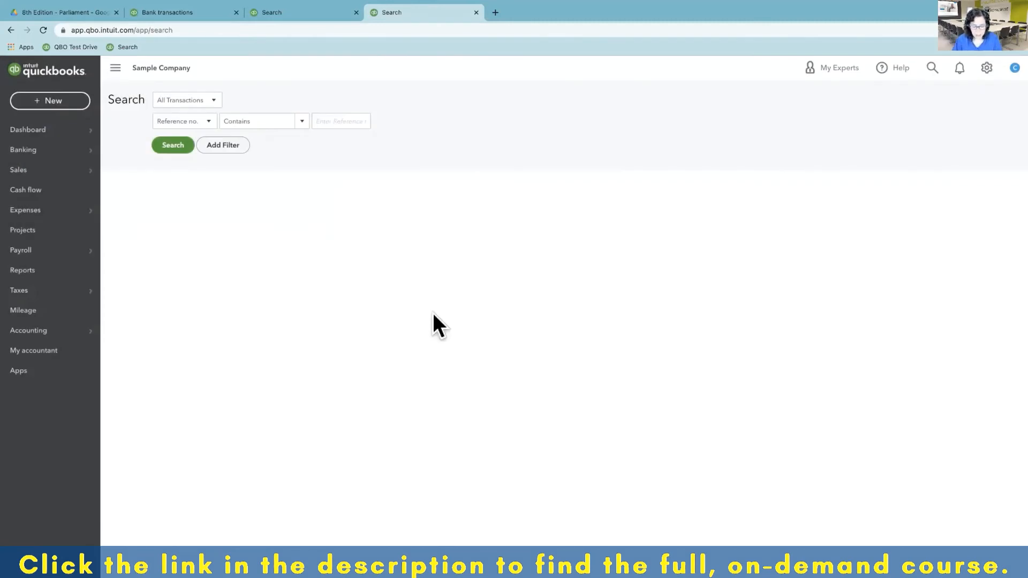
# Step: Start a new invoice and set its customer to Paulsen Medical Supplies
pyautogui.hotkey('ctrl', 'alt', 'i')
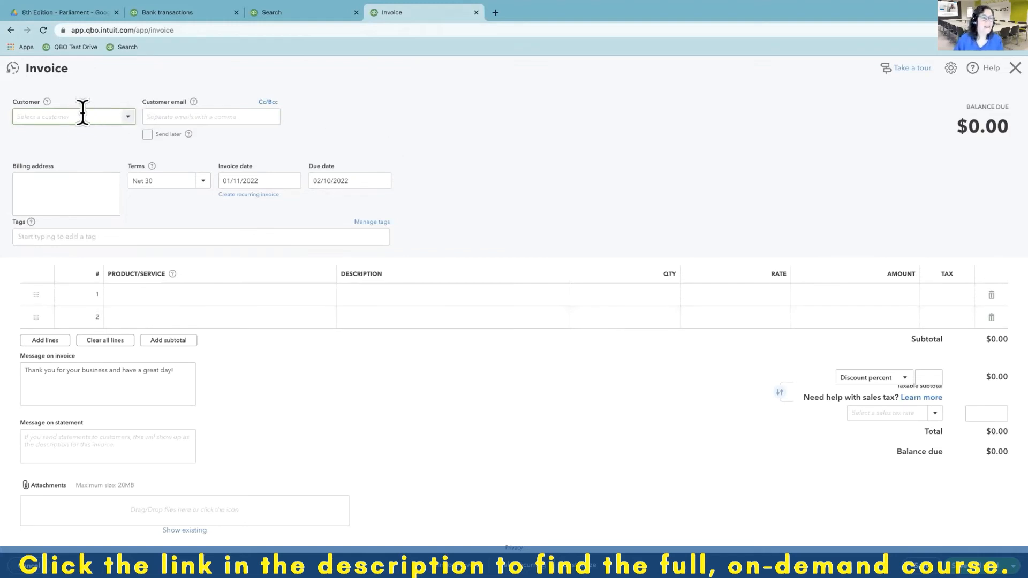
pyautogui.click(127, 118)
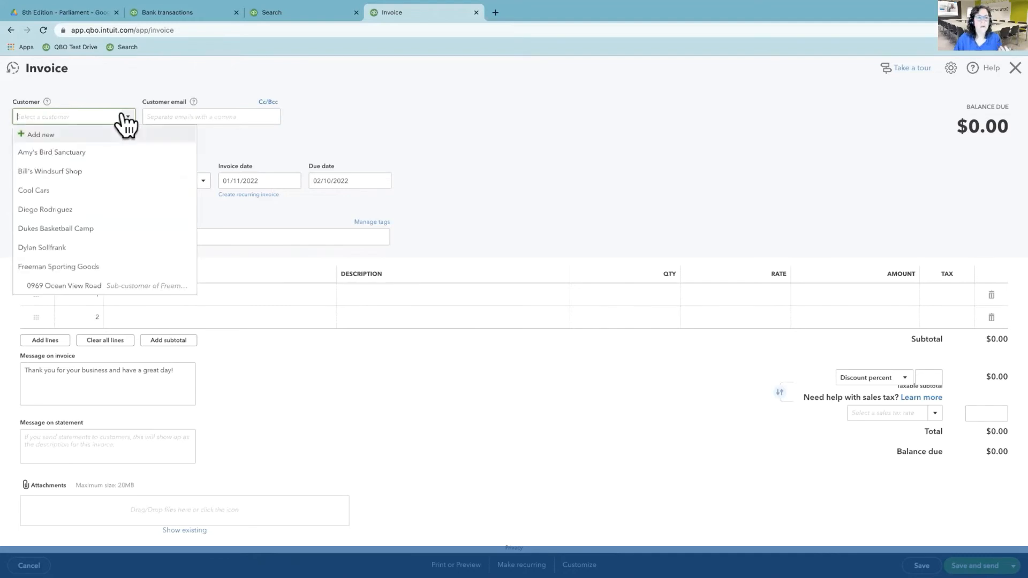
pyautogui.scroll(-3, 107, 251)
pyautogui.scroll(-3, 107, 256)
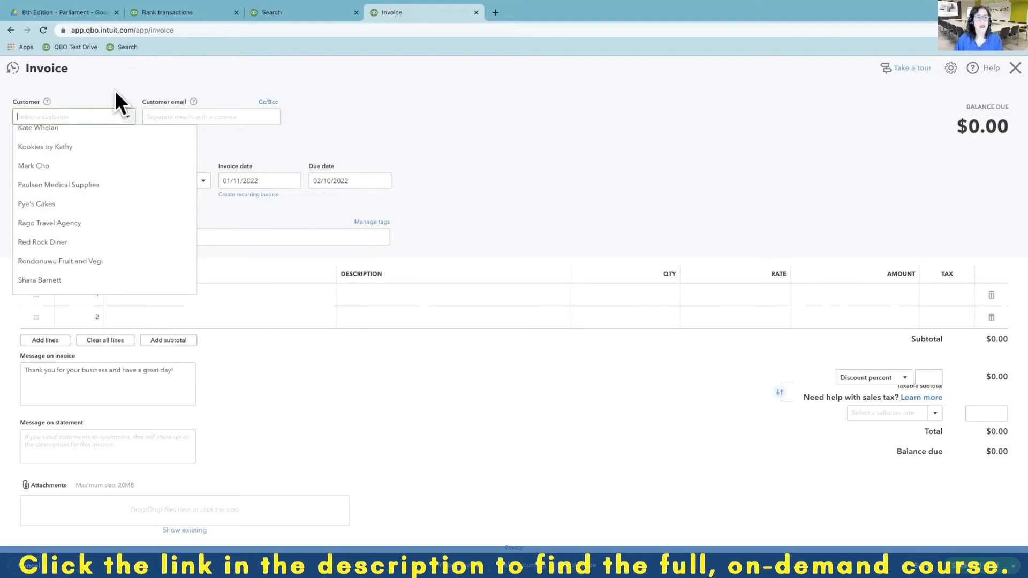
pyautogui.click(81, 110)
pyautogui.write('pau')
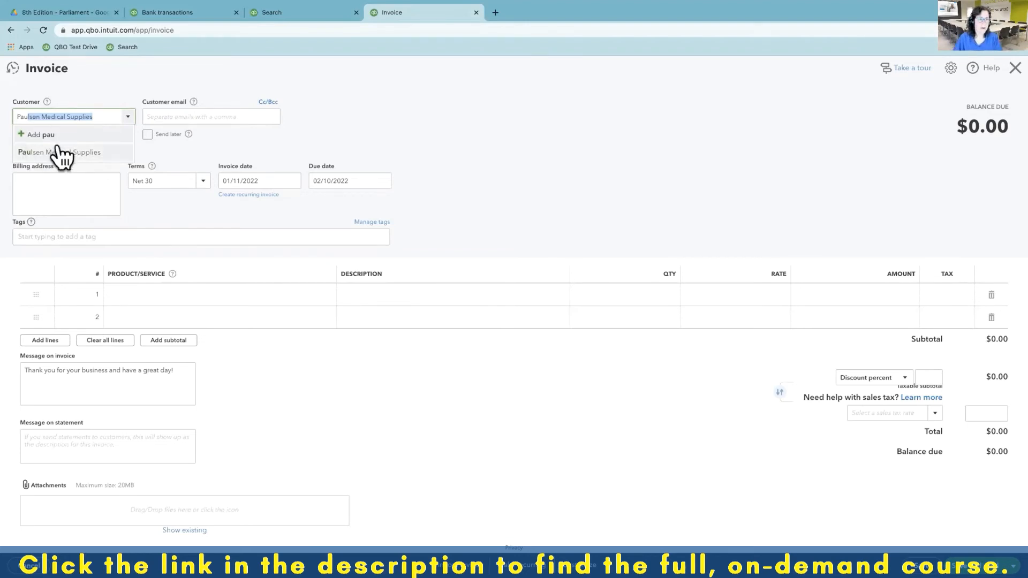
pyautogui.press('Tab')
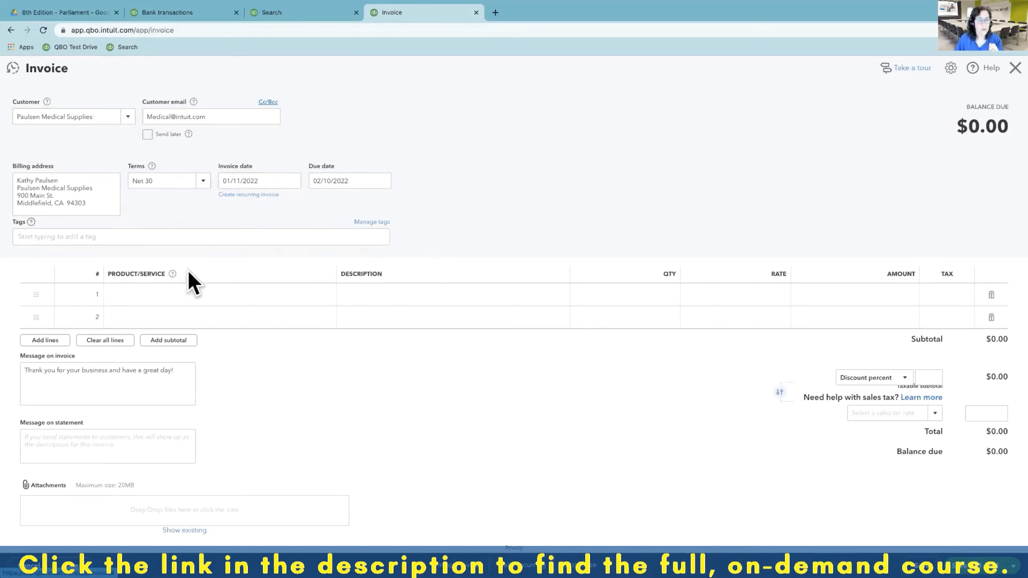
# Step: Try to enter Concrete as the product on the invoice's first line, and dismiss the Product/Service information form
pyautogui.click(326, 294)
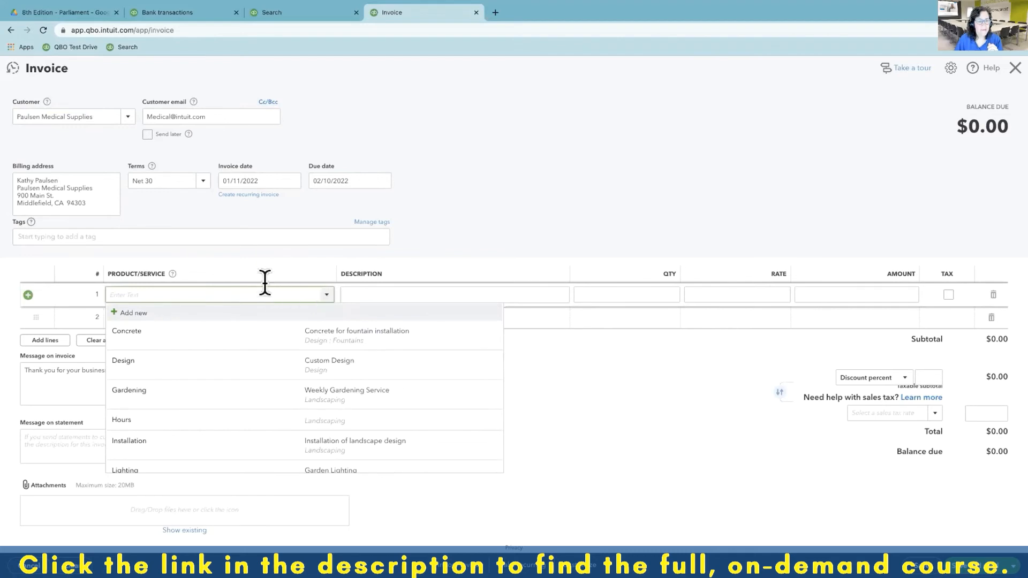
pyautogui.click(264, 259)
pyautogui.click(252, 290)
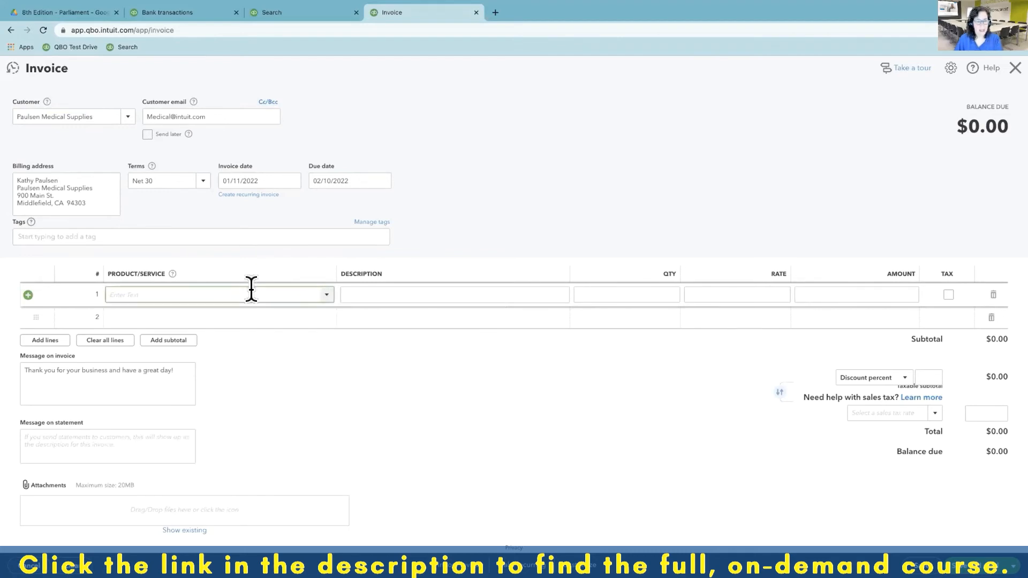
pyautogui.write('C')
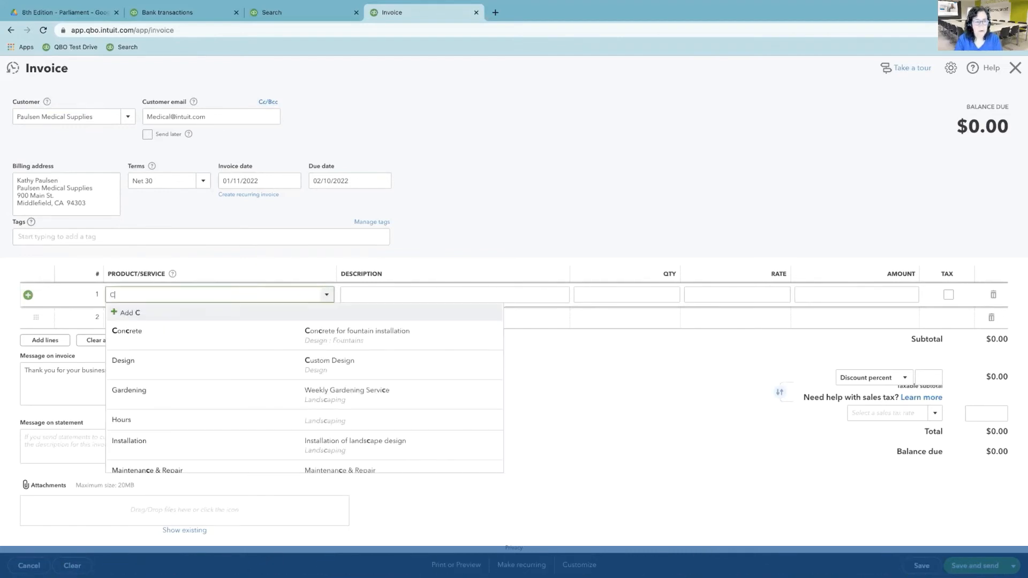
pyautogui.write('oncretet')
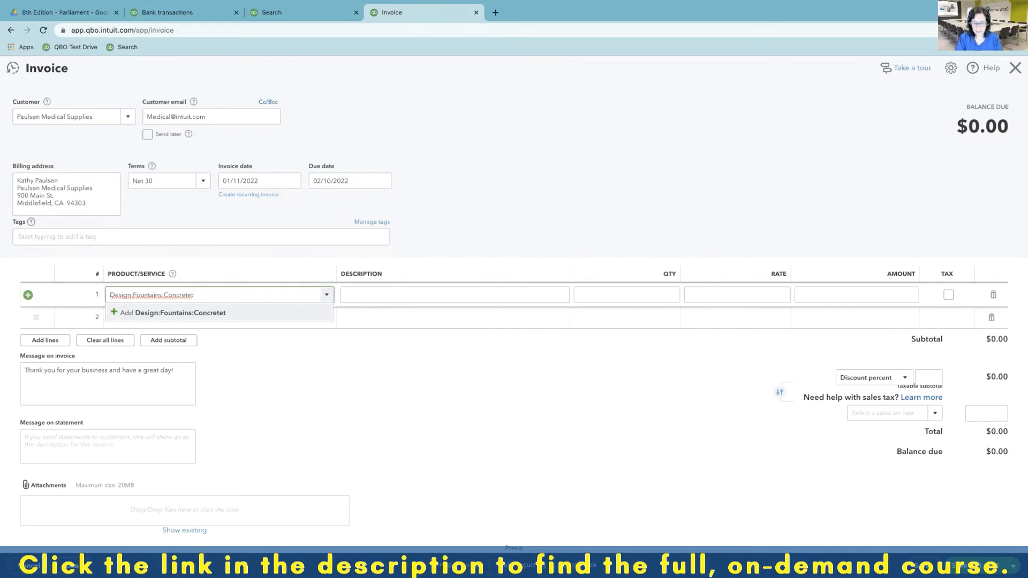
pyautogui.press('Return')
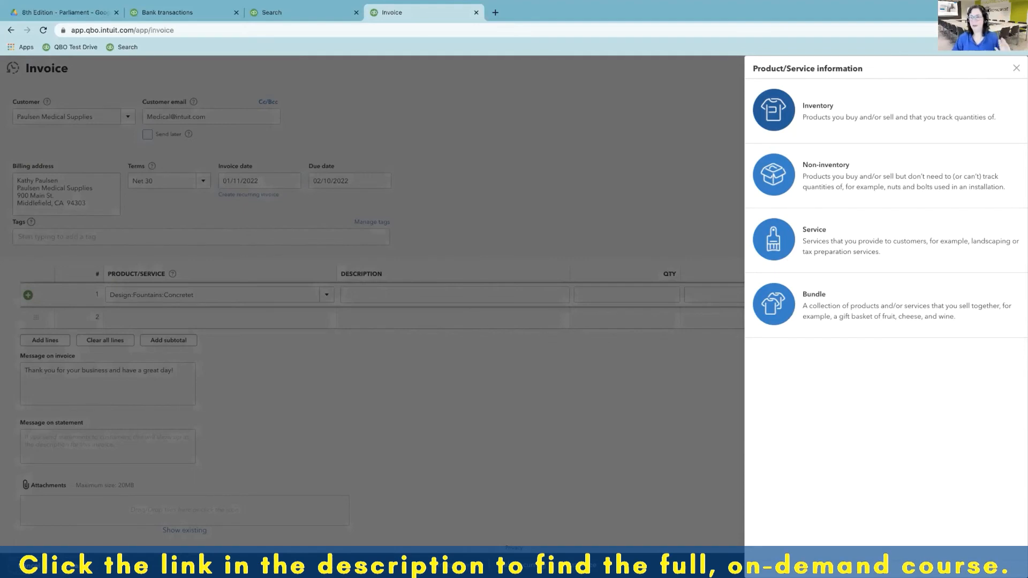
pyautogui.click(1016, 68)
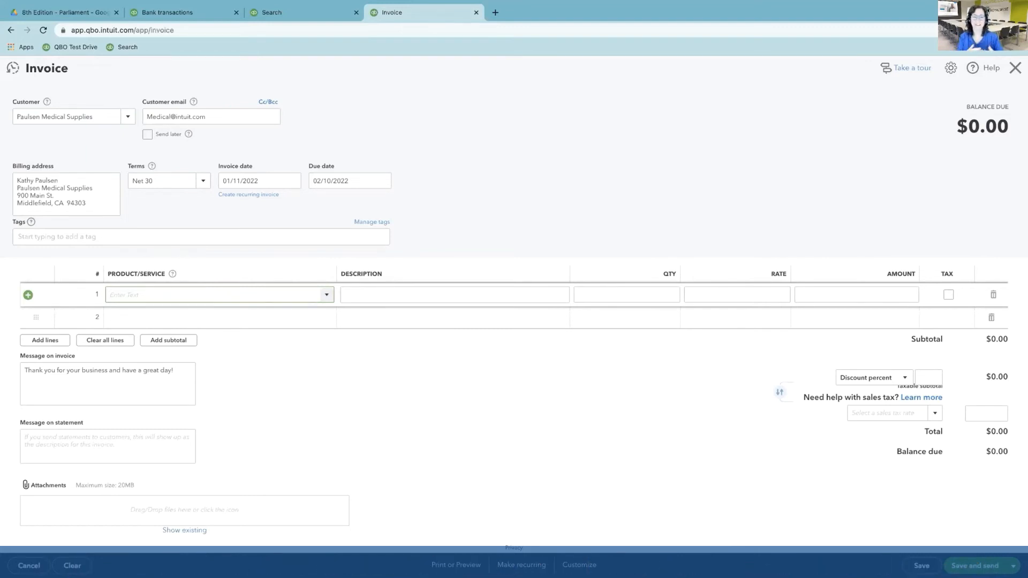
# Step: Browse the invoice date's calendar back to April 2021
pyautogui.click(241, 181)
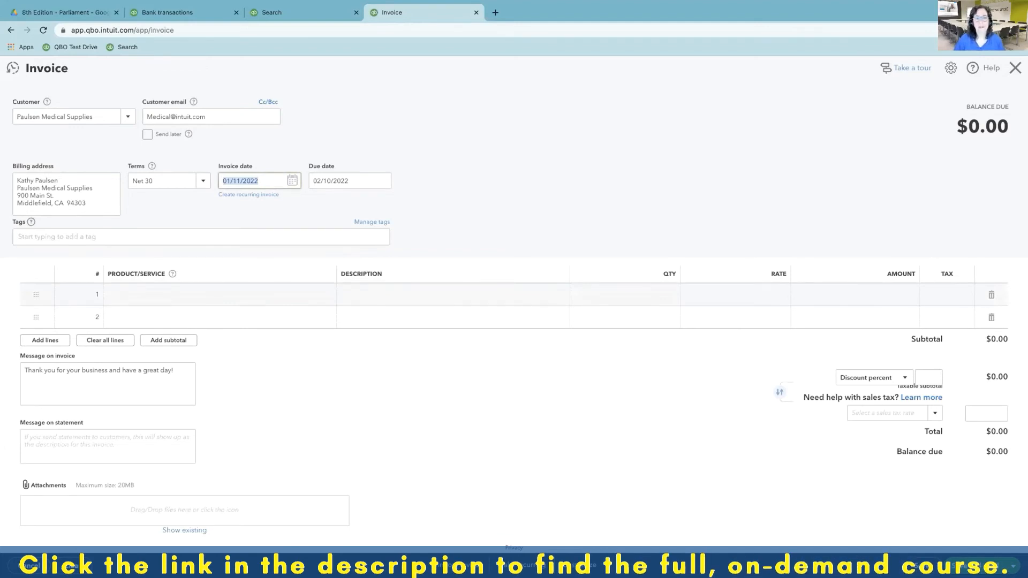
pyautogui.click(292, 180)
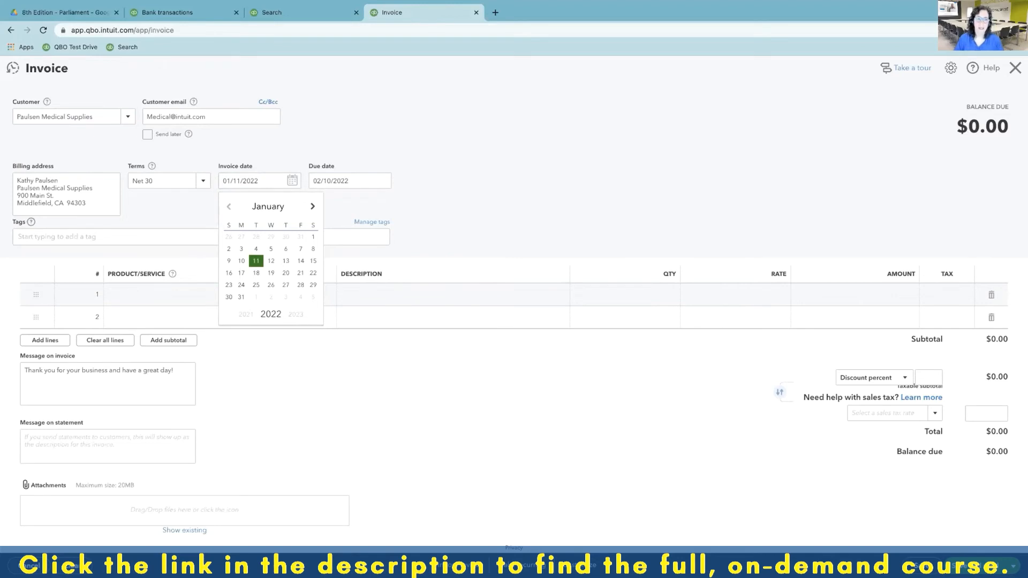
pyautogui.click(228, 207)
pyautogui.click(228, 207)
pyautogui.click(229, 206)
pyautogui.click(229, 206)
pyautogui.click(229, 207)
pyautogui.click(229, 206)
pyautogui.click(228, 206)
pyautogui.click(229, 207)
pyautogui.click(229, 207)
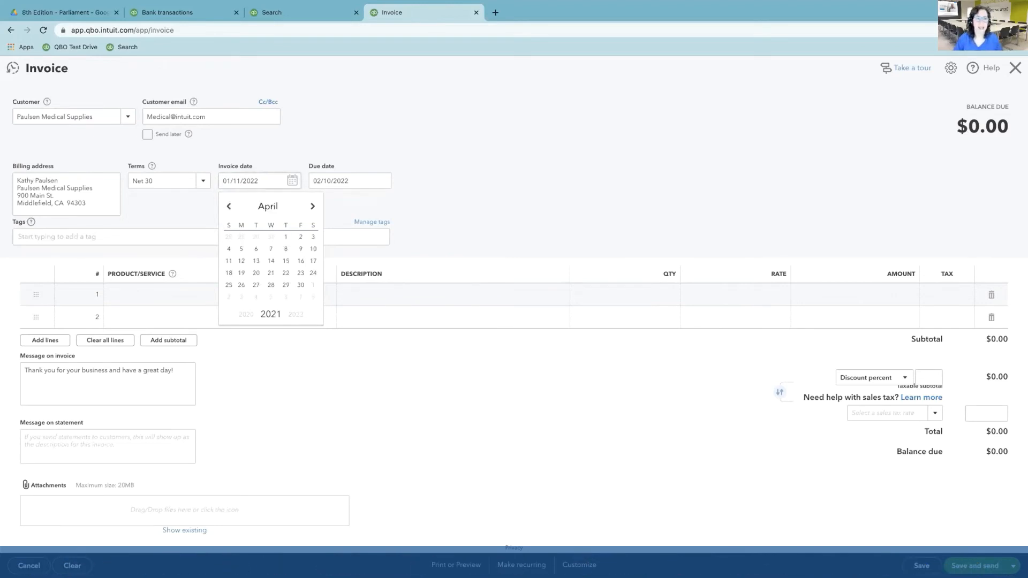
# Step: Set the invoice date to March 9 by entering only the month and day, 3/9
pyautogui.click(247, 181)
pyautogui.press('t')
pyautogui.hotkey('ctrl', 'a')
pyautogui.press('BackSpace')
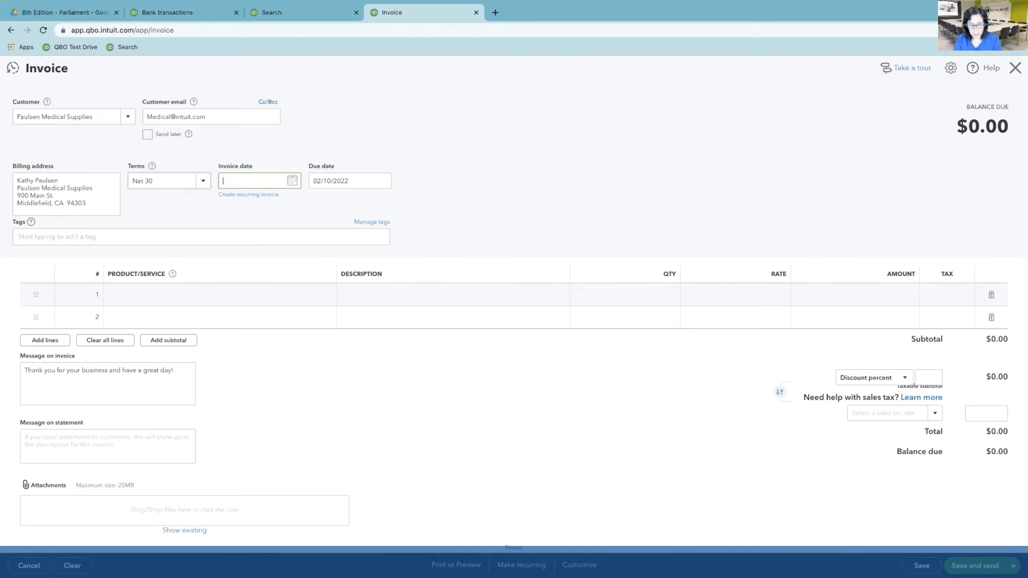
pyautogui.write('3/')
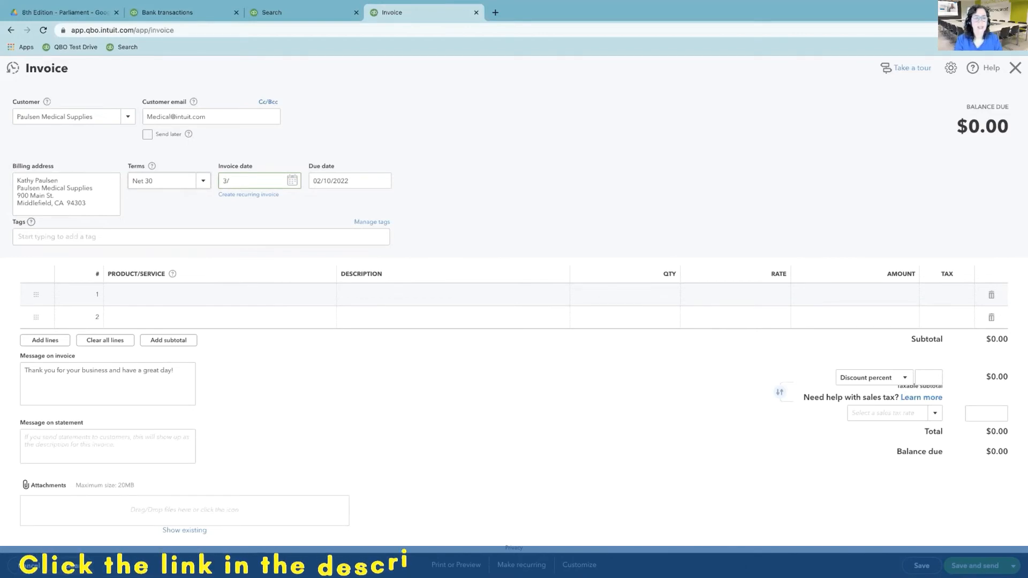
pyautogui.write('9')
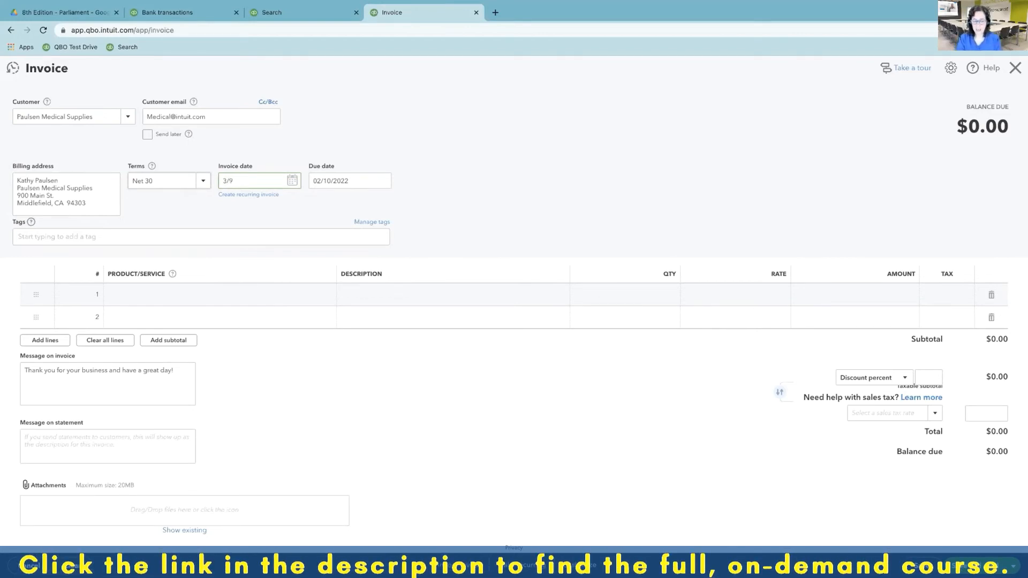
pyautogui.press('Tab')
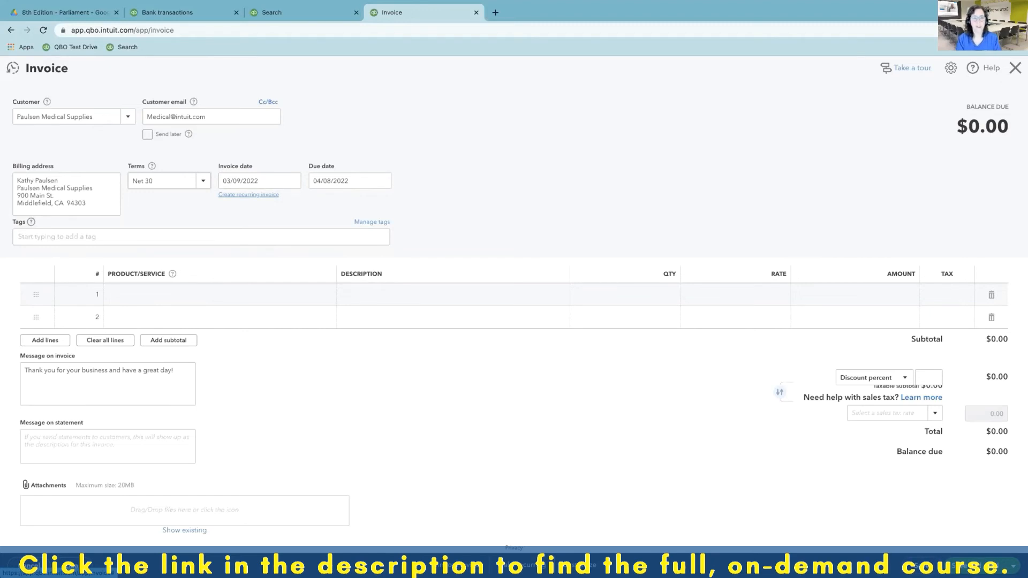
# Step: Reset the invoice date to 01/11/2022, and step it back day by day to 01/02/2022
pyautogui.click(273, 174)
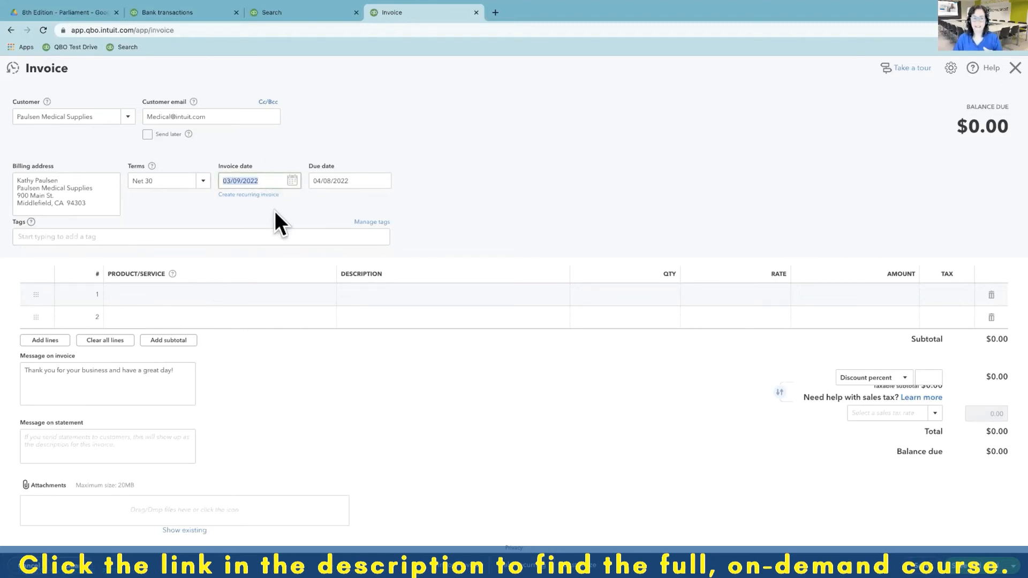
pyautogui.click(336, 203)
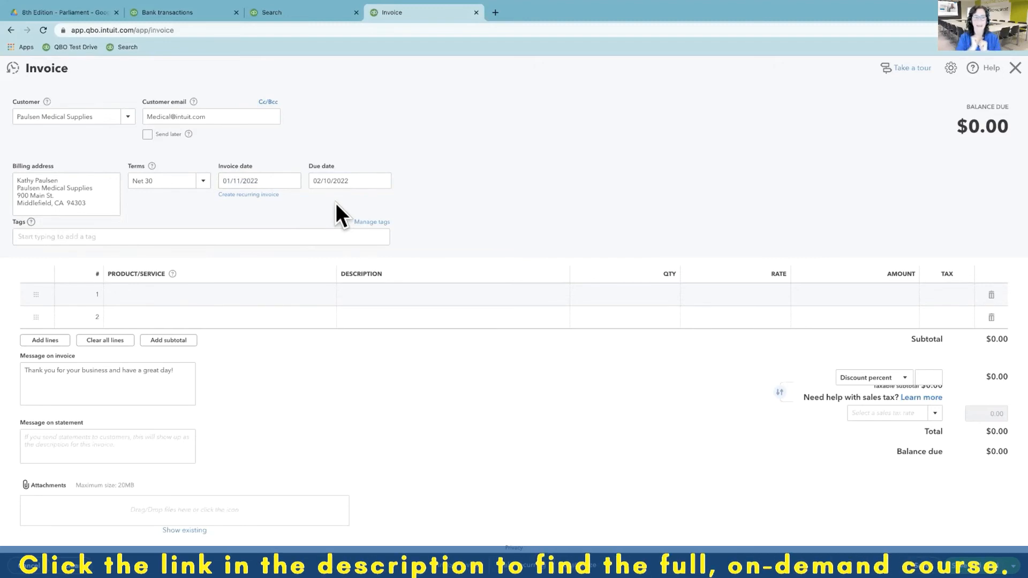
pyautogui.click(272, 177)
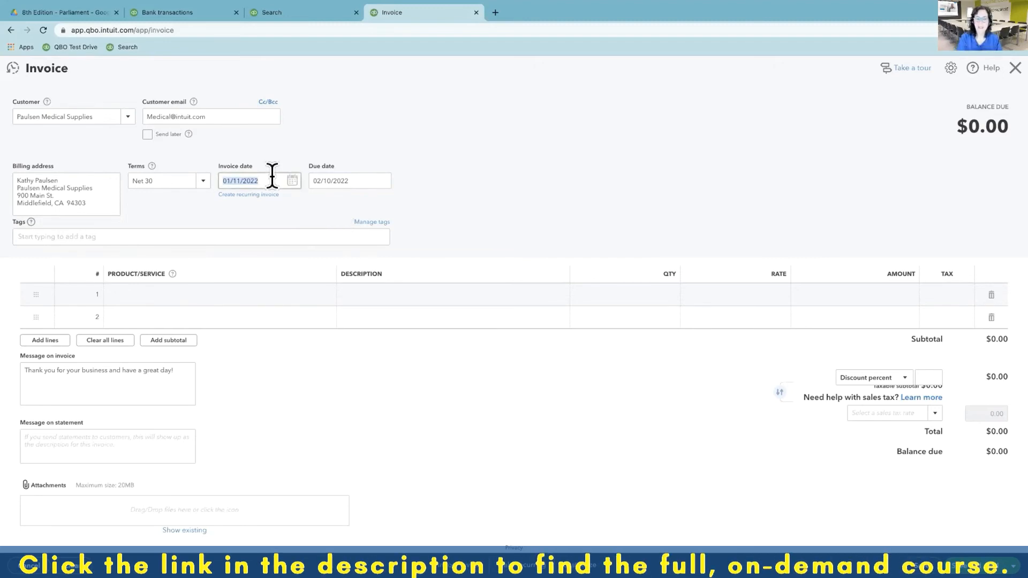
pyautogui.press('-')
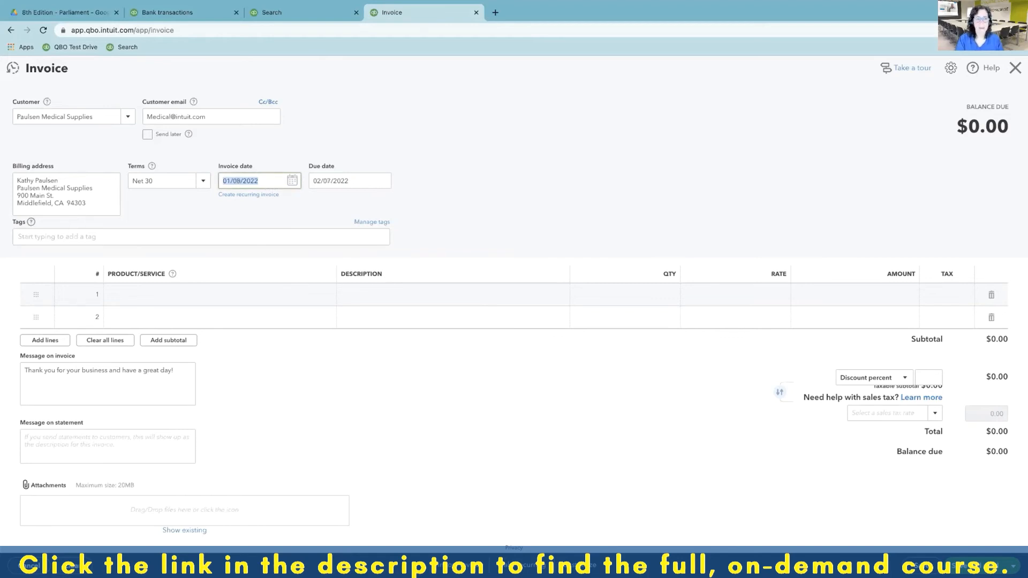
pyautogui.press('-')
pyautogui.press('-')
pyautogui.press('-')
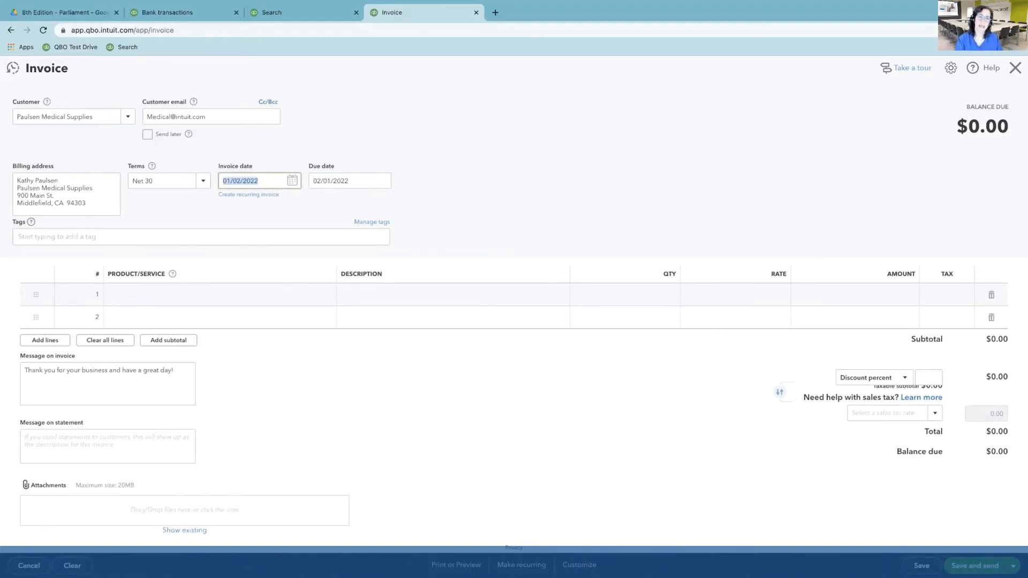
# Step: Step the invoice date forward day by day to 01/21/2022
pyautogui.press('+')
pyautogui.press('+')
pyautogui.press('+')
pyautogui.press('+')
pyautogui.press('+')
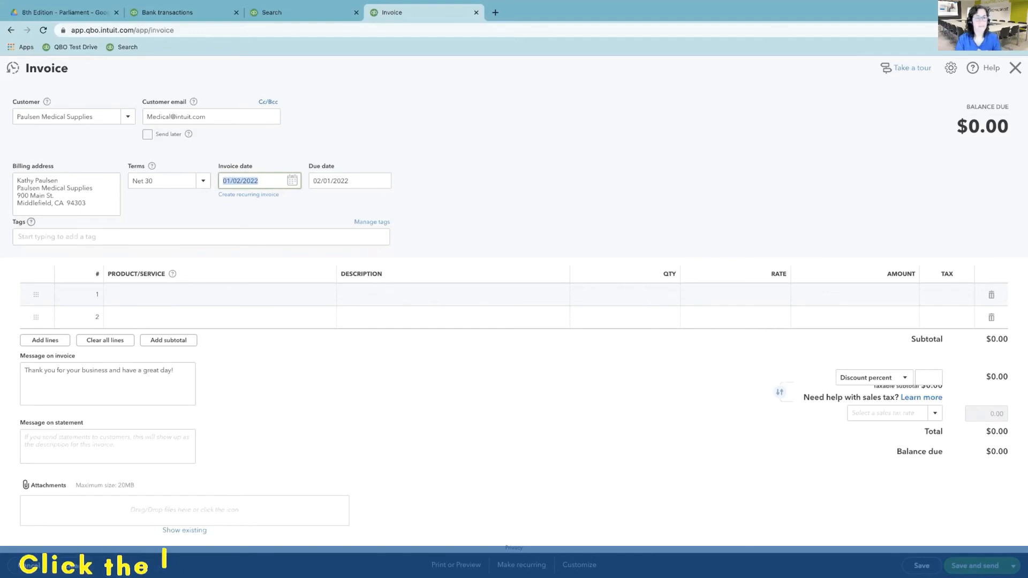
pyautogui.press('+')
pyautogui.press('+')
pyautogui.press('+')
pyautogui.press('+')
pyautogui.press('+')
pyautogui.press('+')
pyautogui.press('+')
pyautogui.press('+')
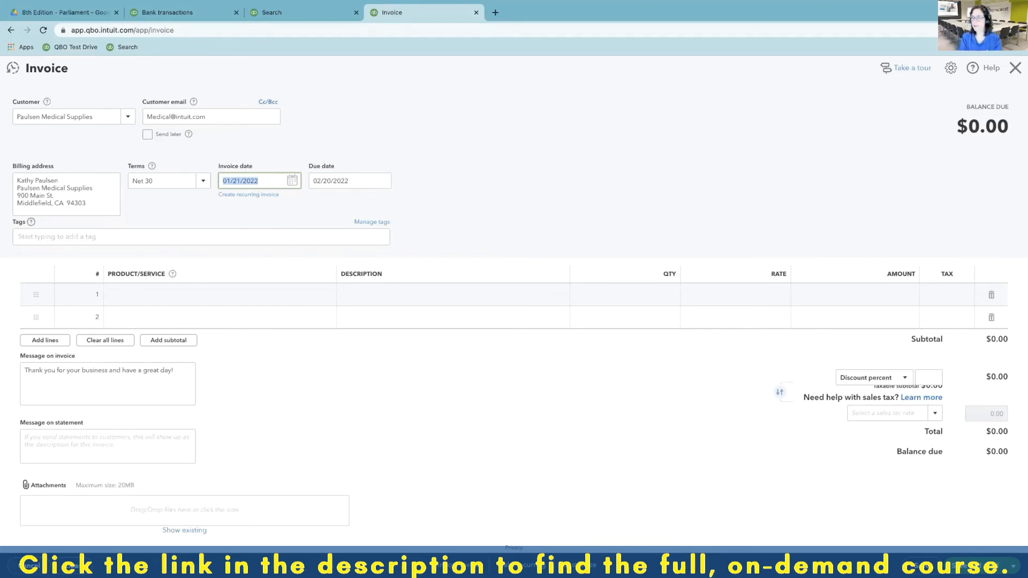
# Step: Step the invoice date back day by day to 01/01/2022
pyautogui.press('-')
pyautogui.press('-')
pyautogui.press('-')
pyautogui.press('-')
pyautogui.press('-')
pyautogui.press('-')
pyautogui.press('-')
pyautogui.press('-')
pyautogui.press('-')
pyautogui.press('-')
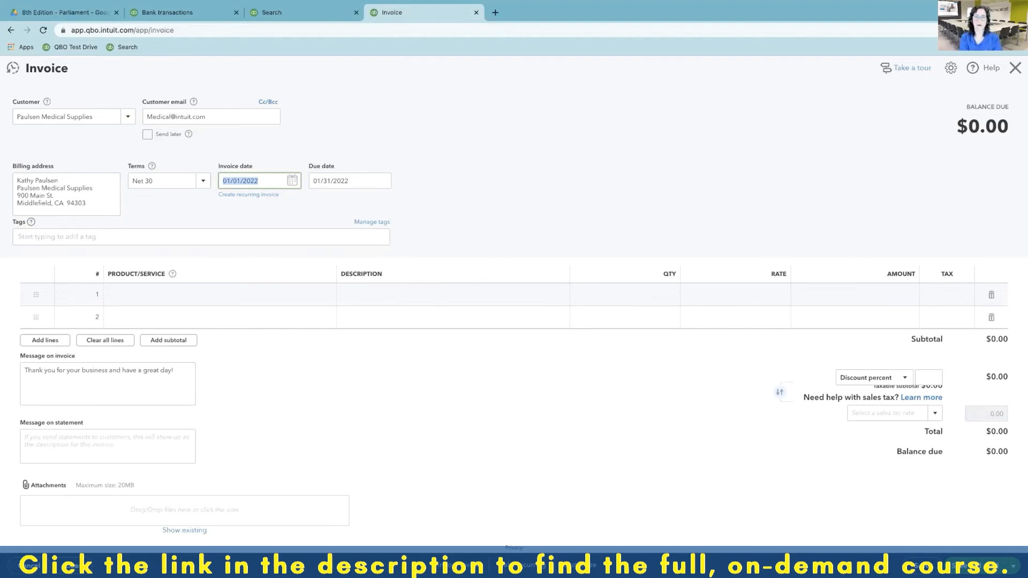
# Step: Move the invoice date back through the first days of earlier months to 01/01/2021, and set it to 01/01/2022
pyautogui.press('m')
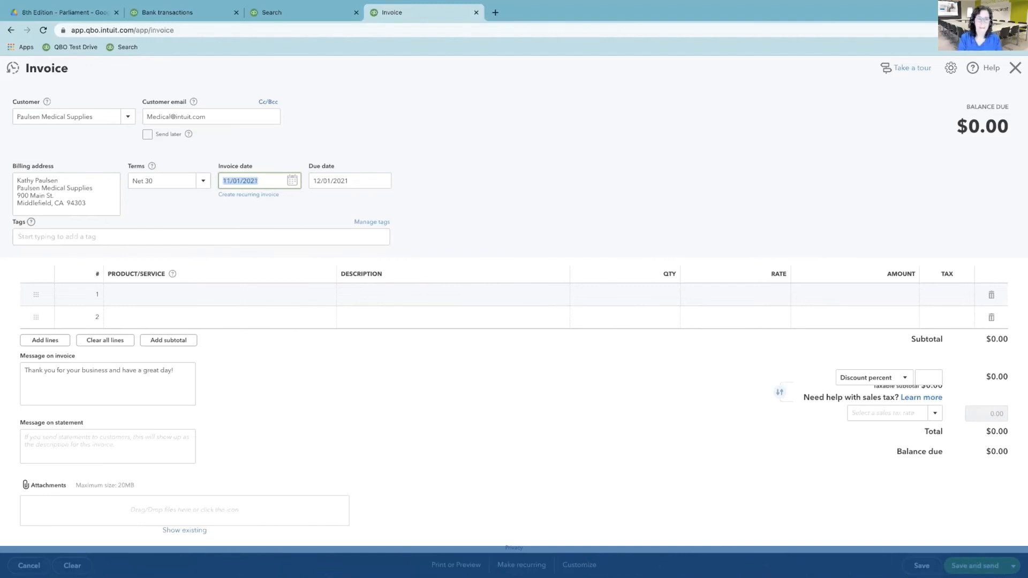
pyautogui.press('m')
pyautogui.press('m')
pyautogui.press('m')
pyautogui.press('m')
pyautogui.press('m')
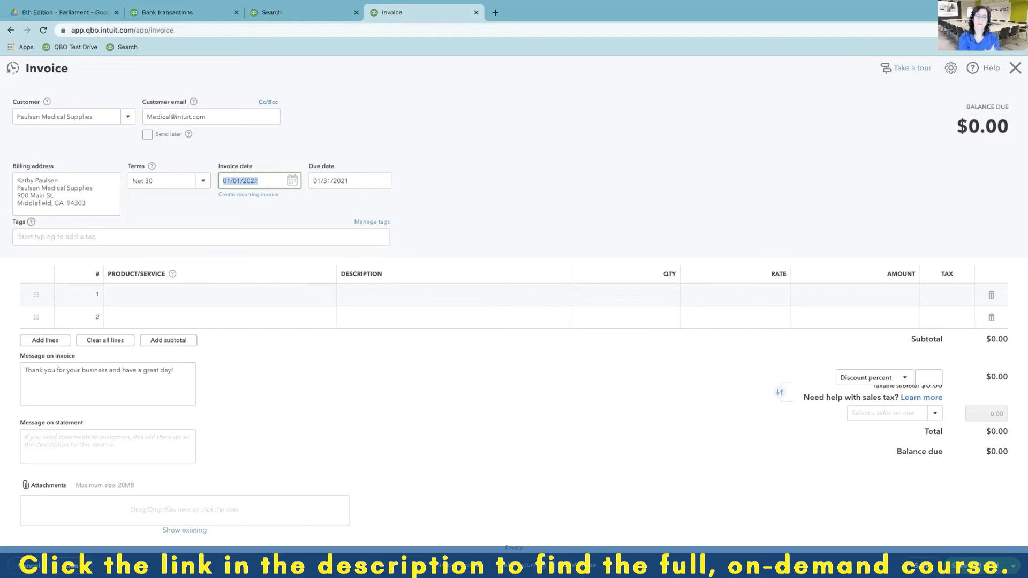
pyautogui.press('y')
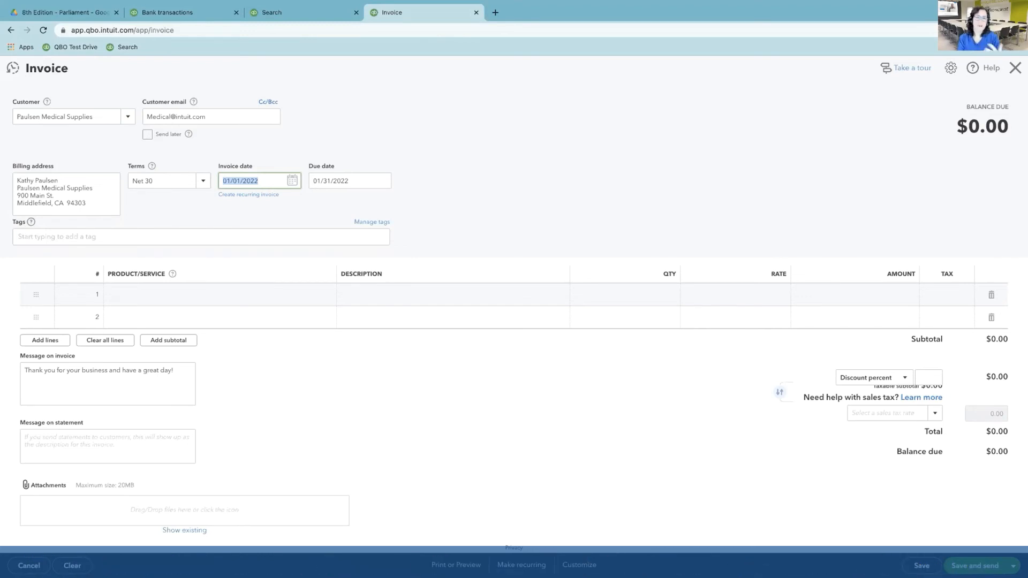
pyautogui.click(357, 179)
# Step: Calculate the first line's quantity by entering 144*.33
pyautogui.click(626, 295)
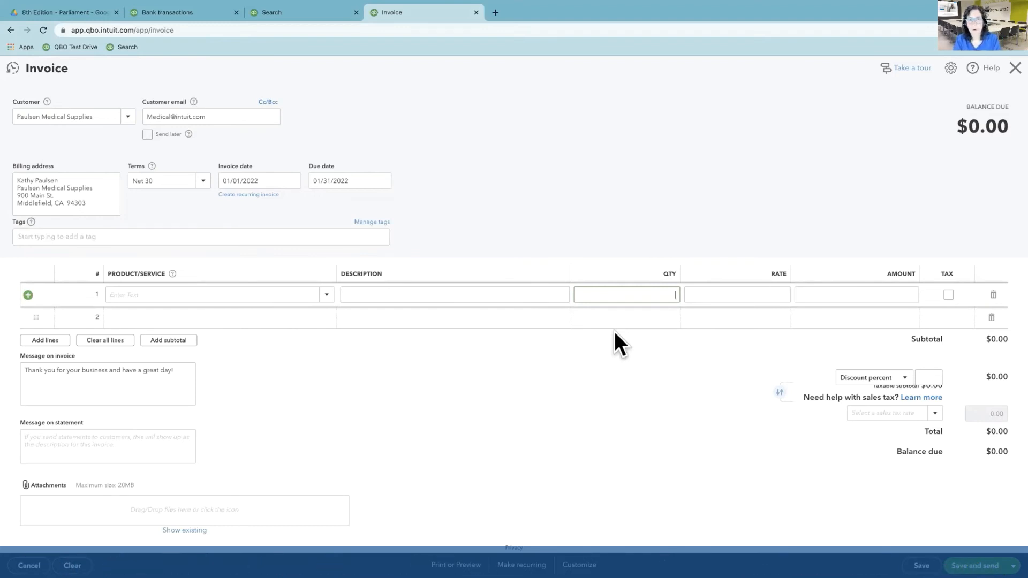
pyautogui.write('144*')
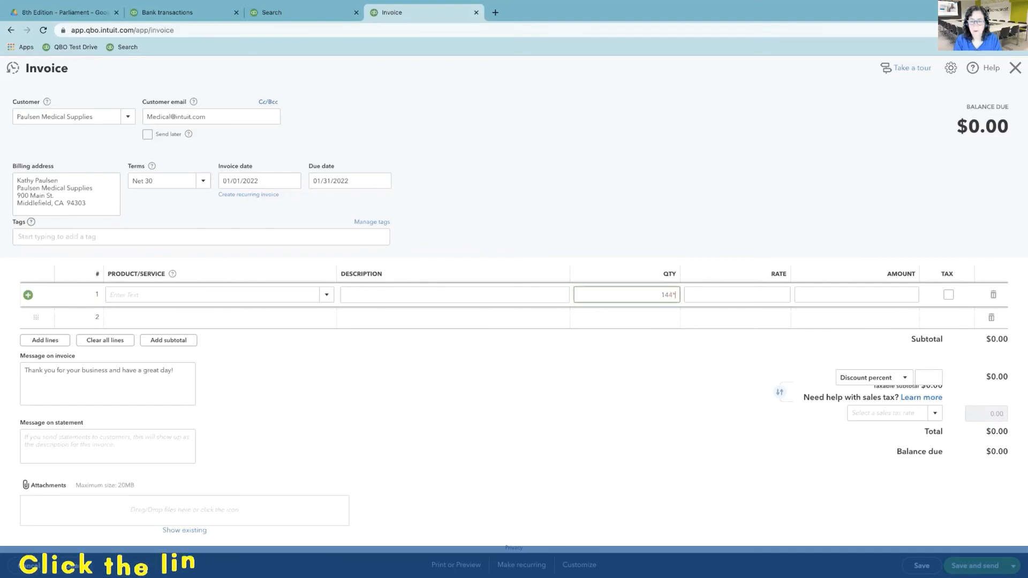
pyautogui.write('.33')
pyautogui.press('Tab')
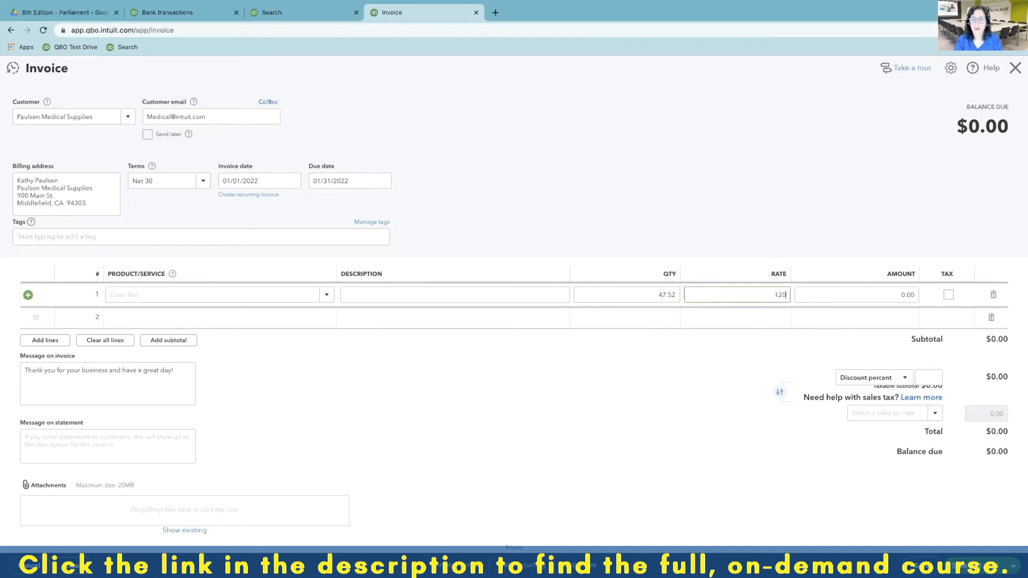
# Step: Calculate the first line's rate by entering 120*.10
pyautogui.write('120*')
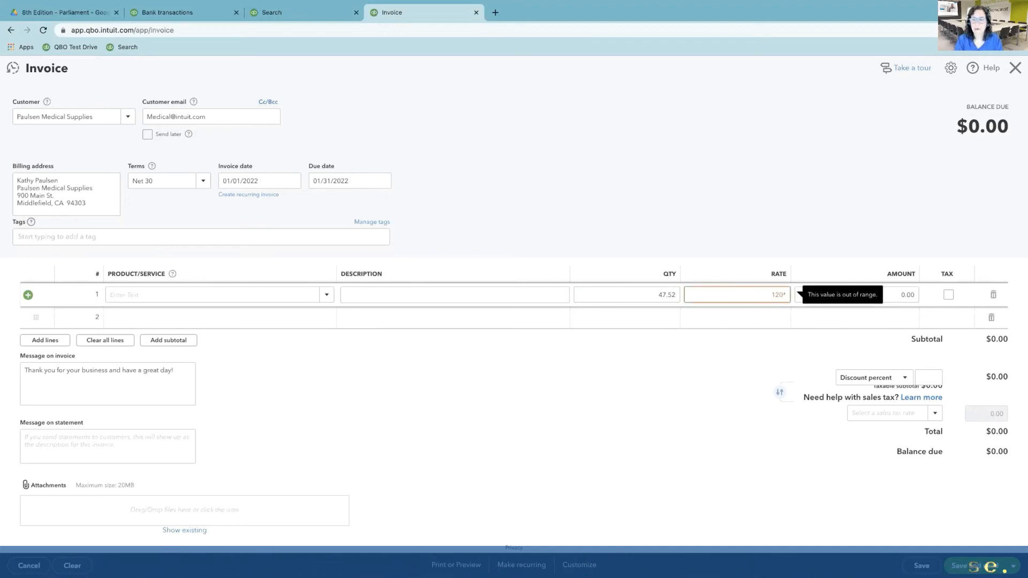
pyautogui.write('.')
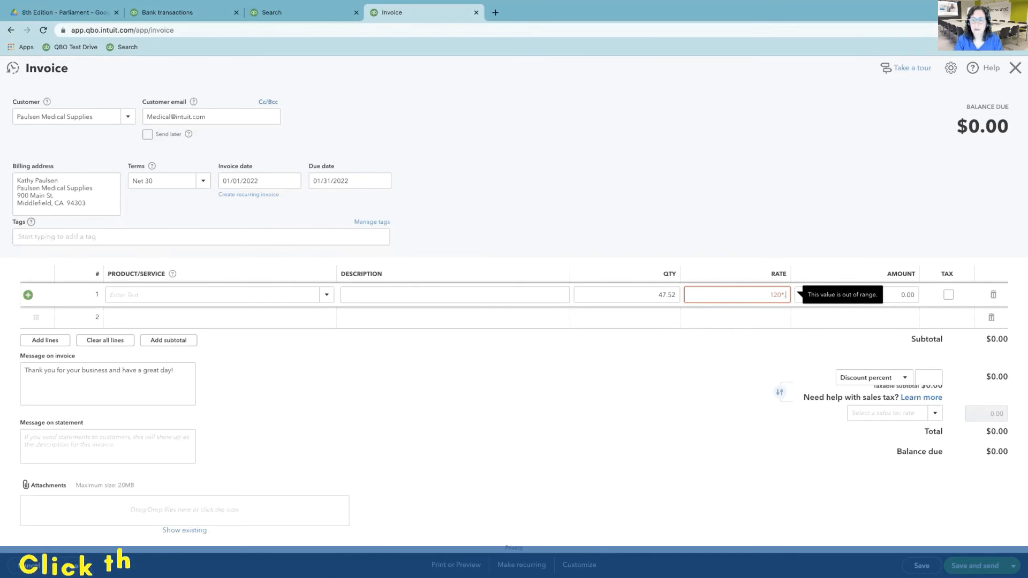
pyautogui.write('10')
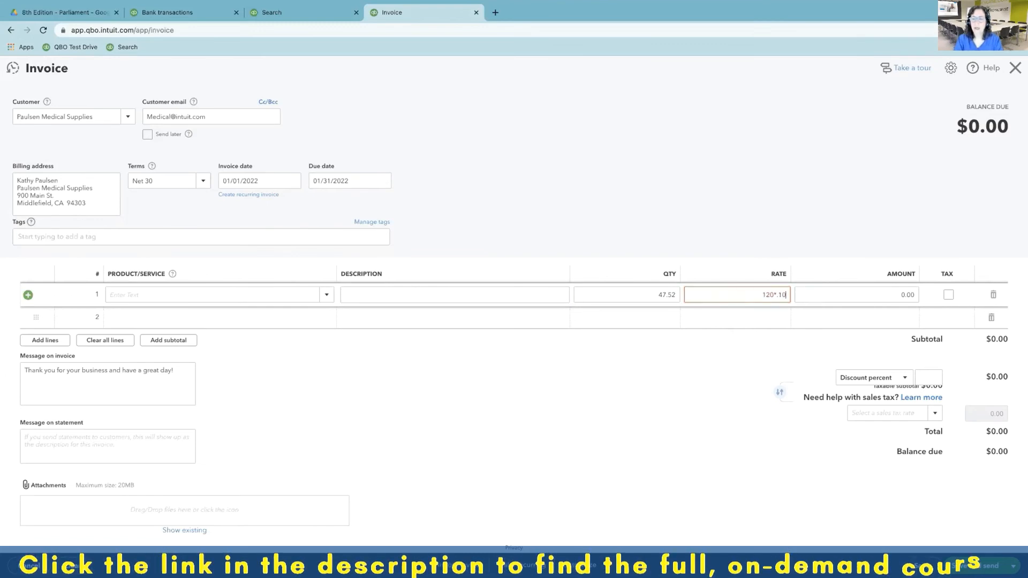
pyautogui.press('Tab')
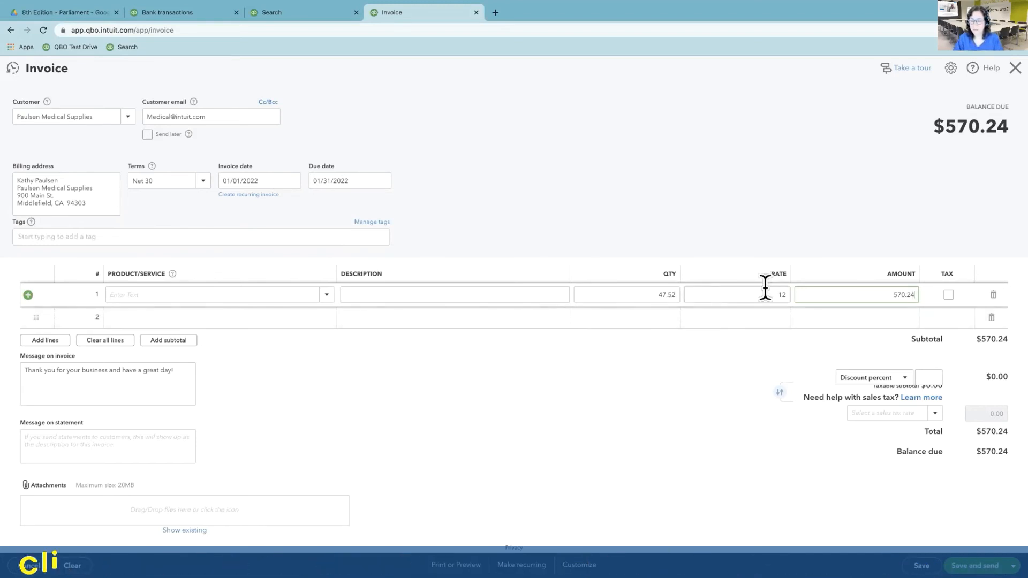
# Step: Examine the calculated quantity and rate on the invoice's first line, highlighting the rate
pyautogui.click(695, 295)
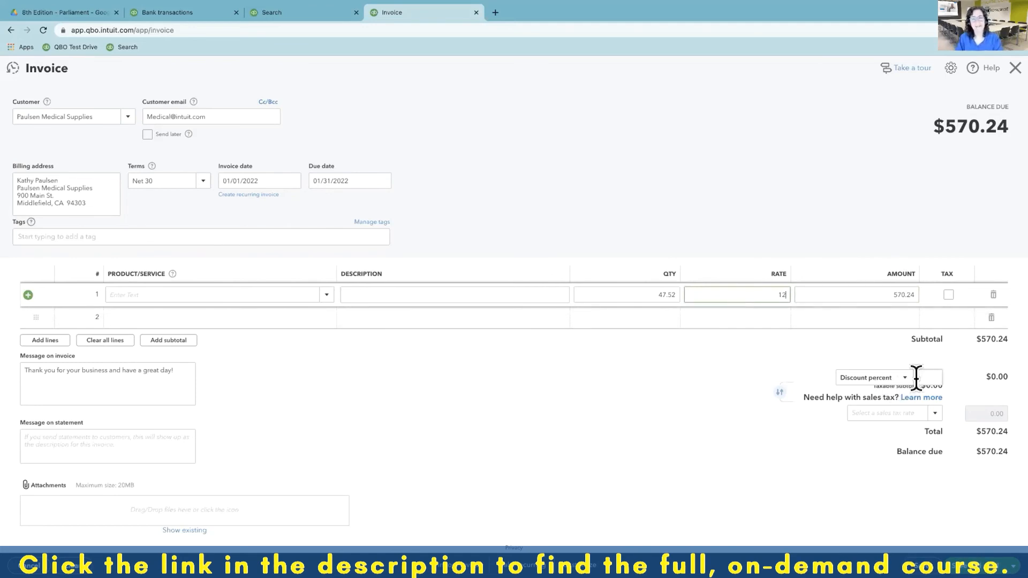
pyautogui.click(759, 294)
pyautogui.moveTo(759, 293); pyautogui.dragTo(807, 294)
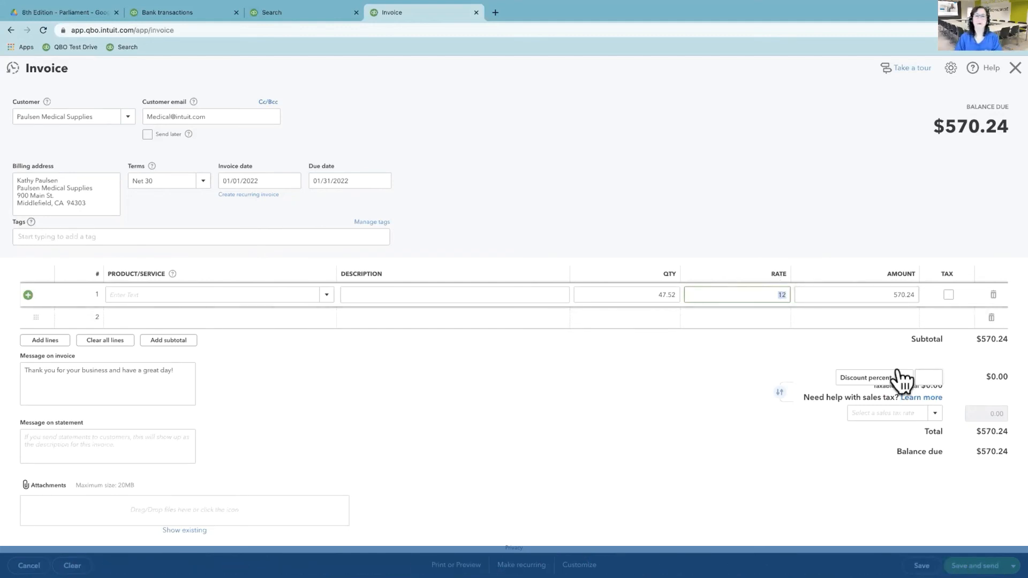
pyautogui.click(652, 351)
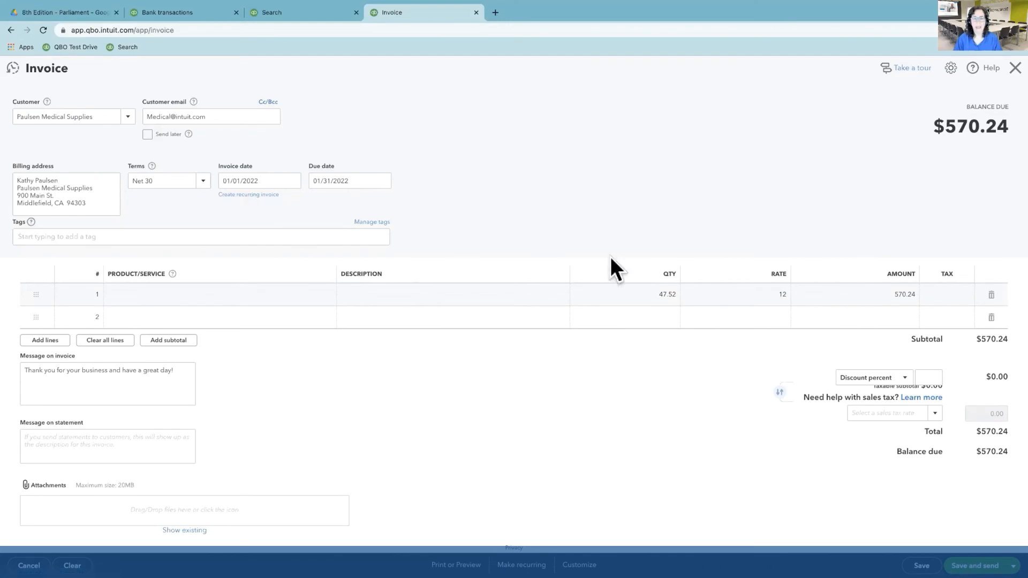
pyautogui.click(669, 293)
pyautogui.click(714, 293)
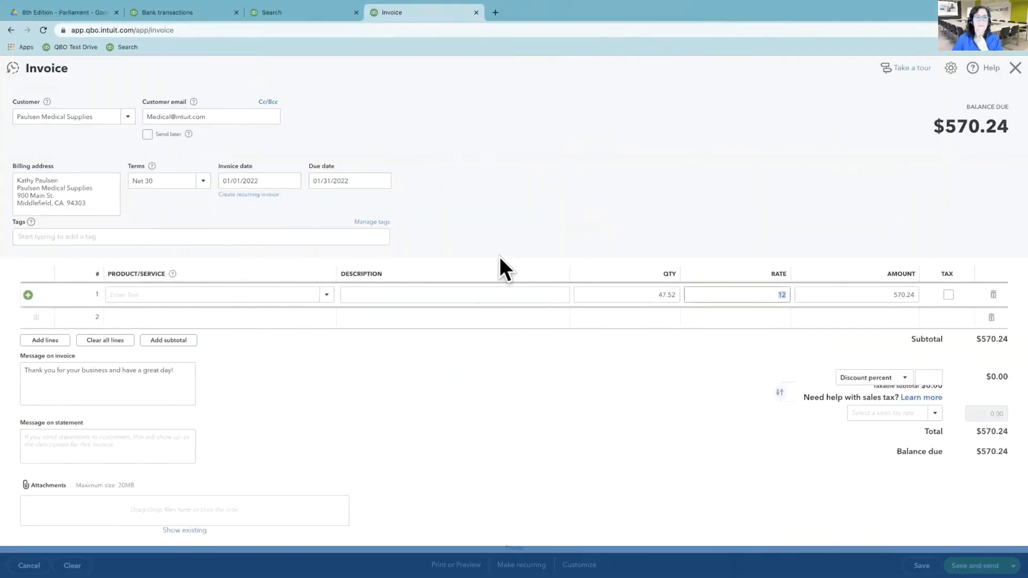
# Step: Switch to the Bank transactions page and look through the Checking account's transactions for review
pyautogui.click(176, 10)
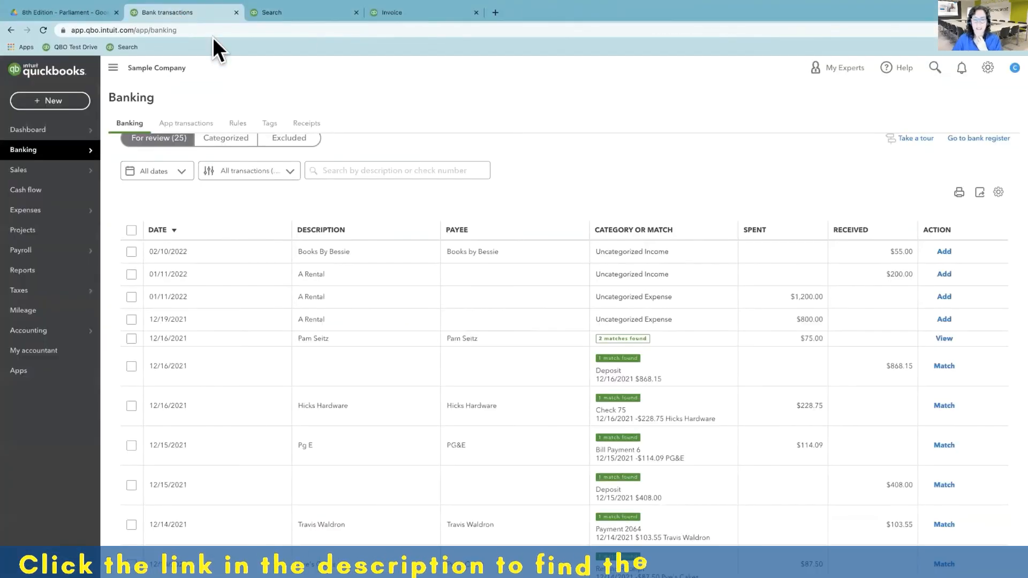
pyautogui.scroll(-12, 436, 445)
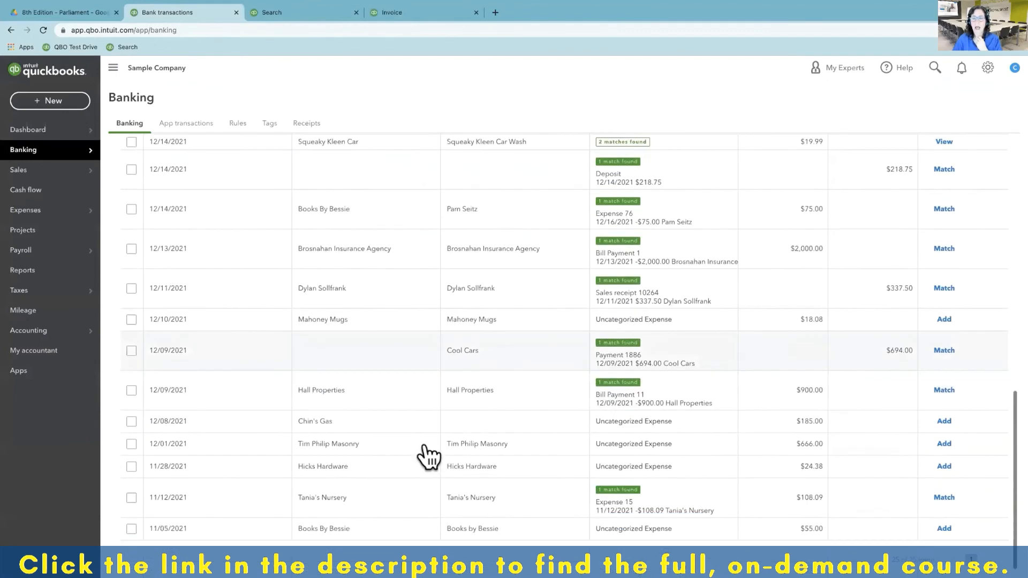
pyautogui.scroll(5, 428, 456)
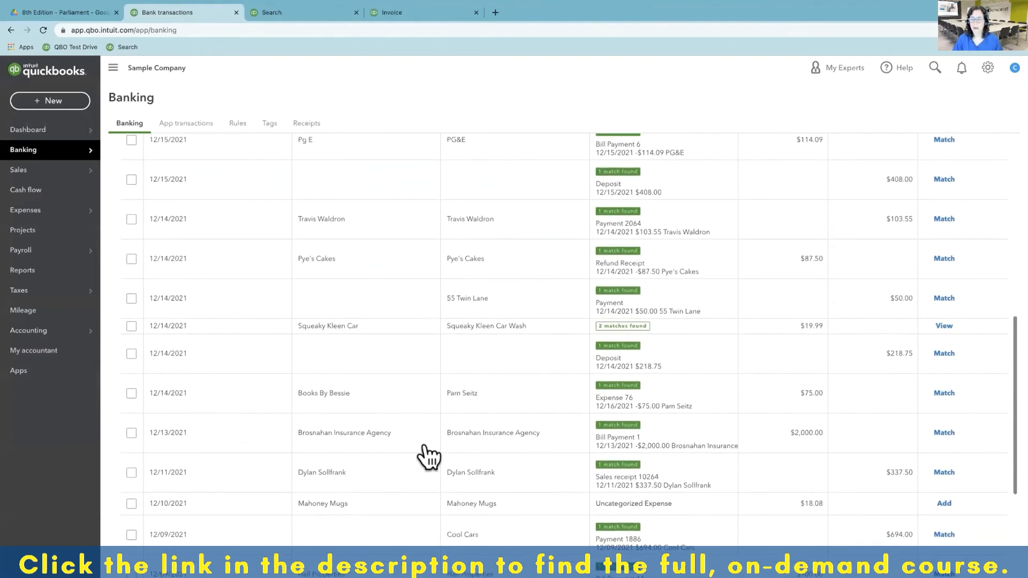
pyautogui.scroll(7, 428, 456)
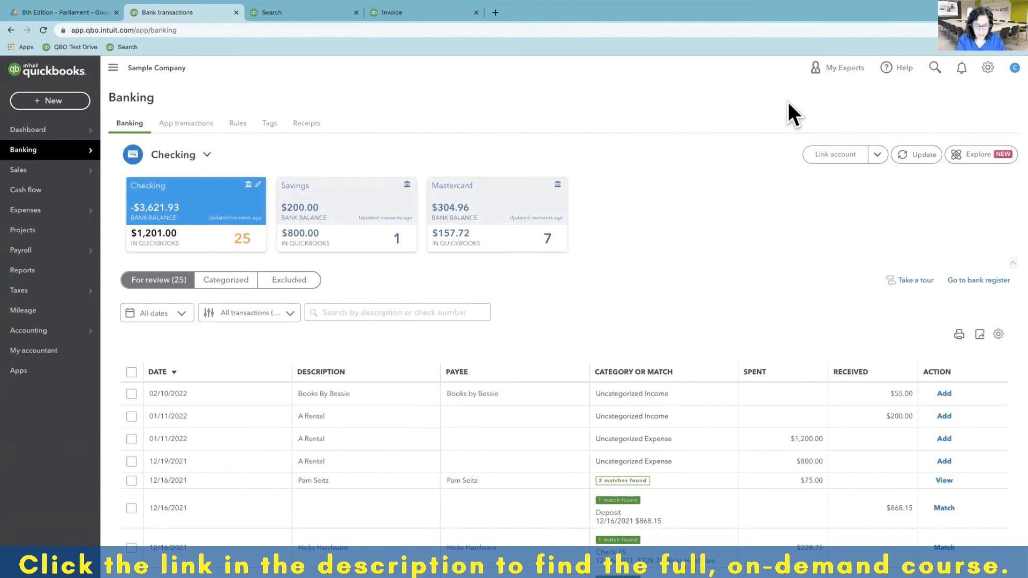
# Step: Find "99" on the Bank transactions page in place of the previous search text
pyautogui.hotkey('ctrl', 'f')
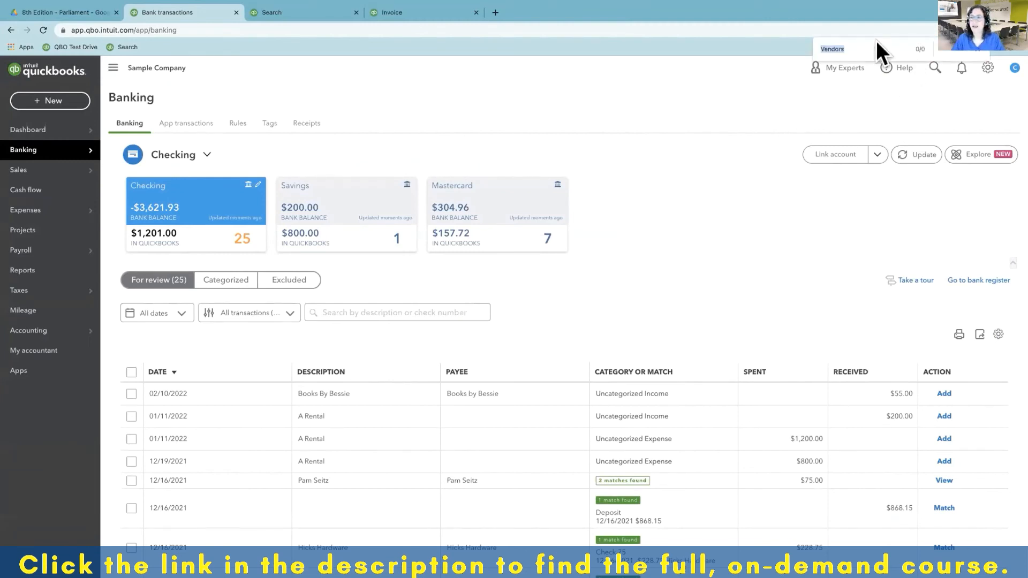
pyautogui.press('BackSpace')
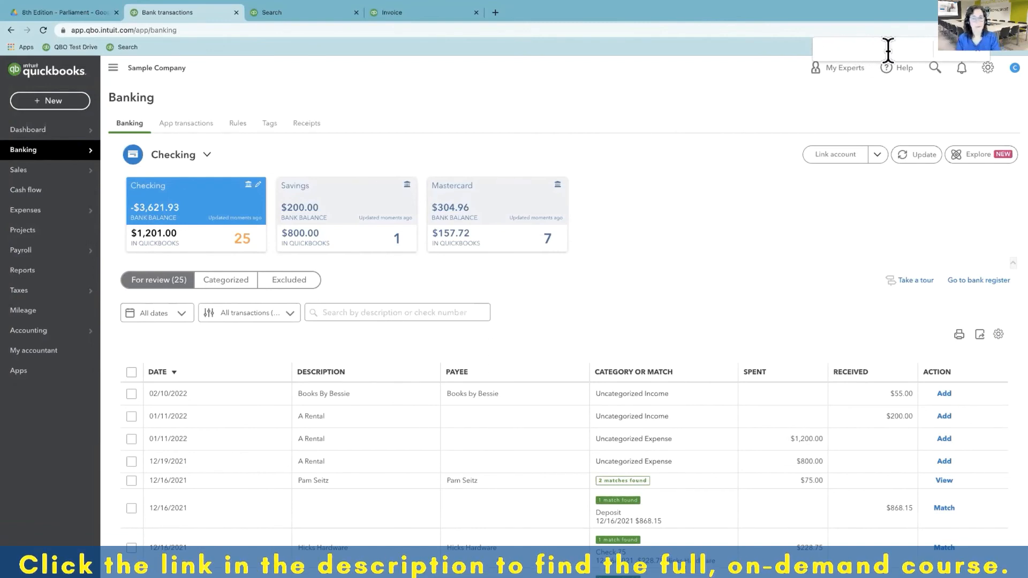
pyautogui.write('99')
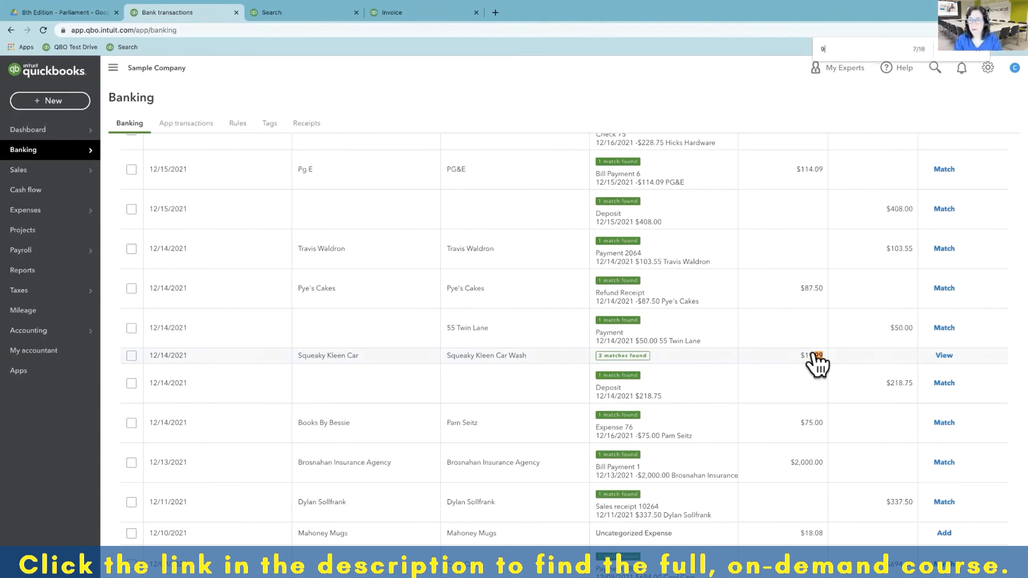
# Step: Find "squ" on the Bank transactions page and move through its matches
pyautogui.press('BackSpace')
pyautogui.press('BackSpace')
pyautogui.write('s')
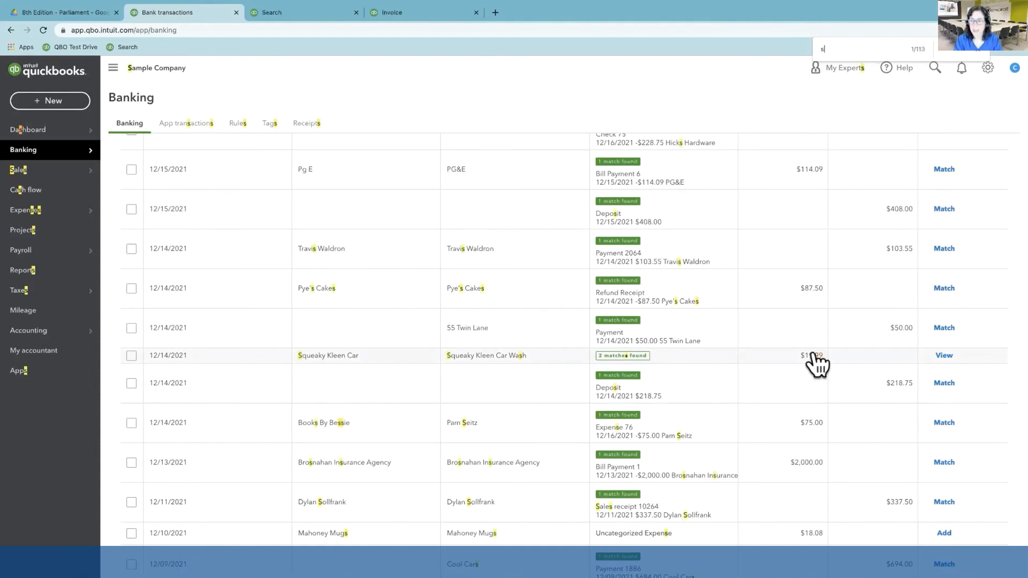
pyautogui.write('qu')
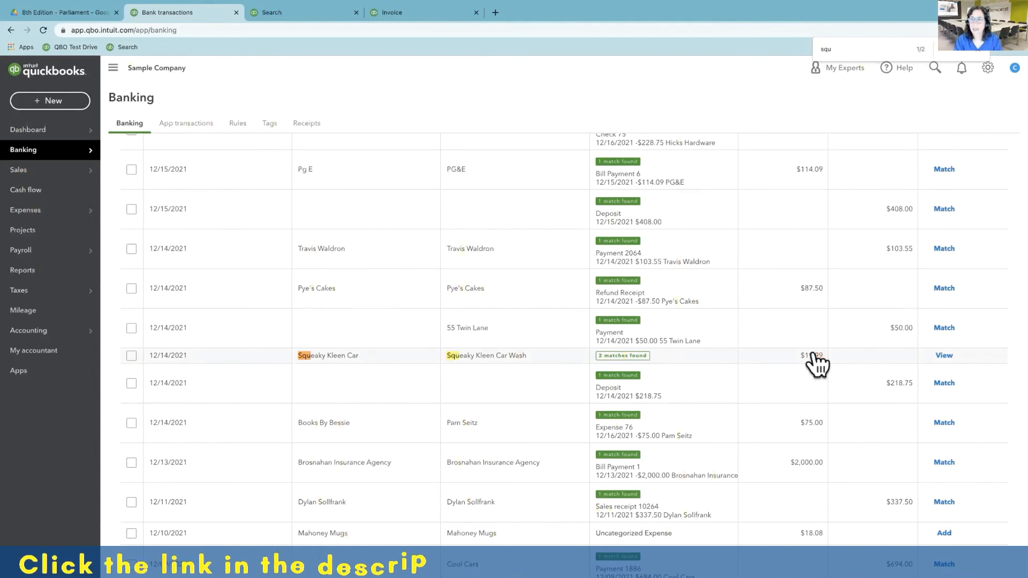
pyautogui.click(960, 49)
pyautogui.click(960, 49)
pyautogui.click(960, 49)
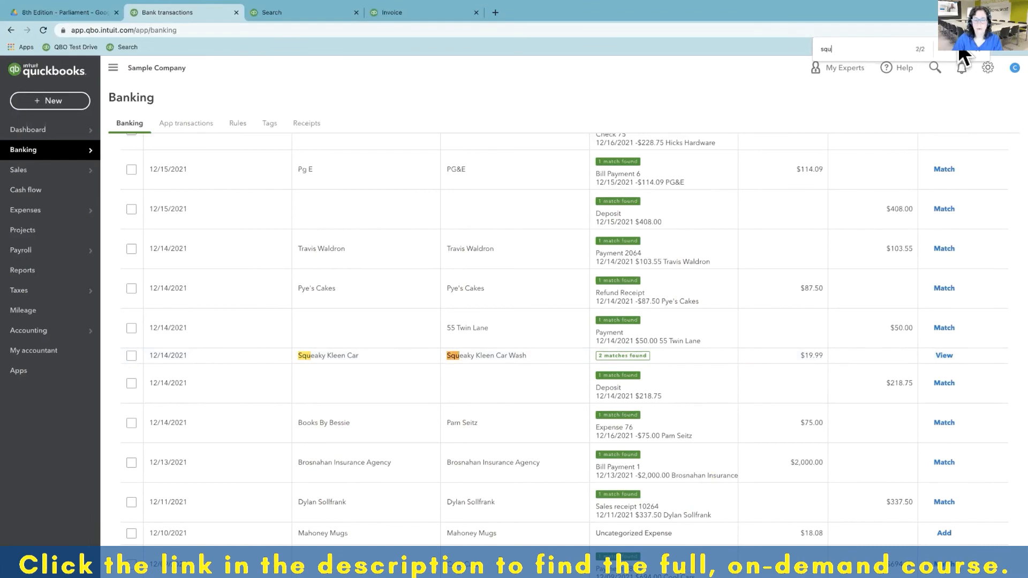
# Step: Review the save options on the open Paulsen Medical Supplies invoice and leave it without saving
pyautogui.click(419, 11)
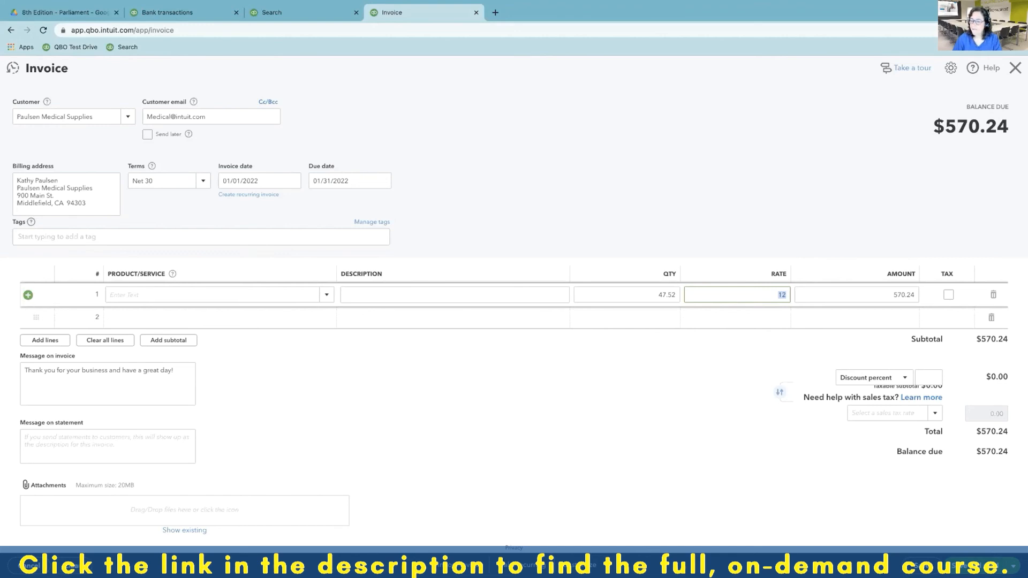
pyautogui.click(1013, 566)
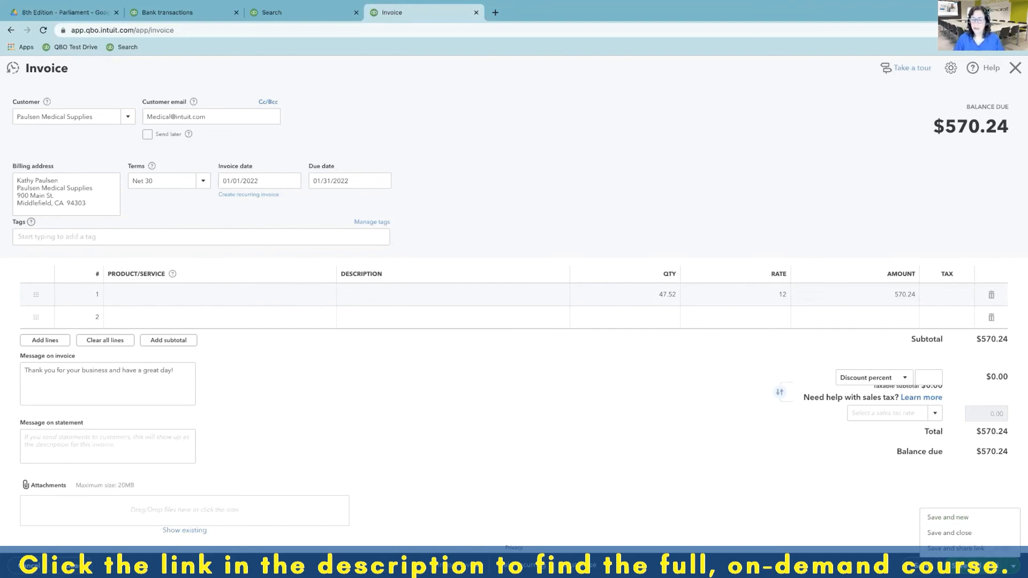
pyautogui.click(771, 506)
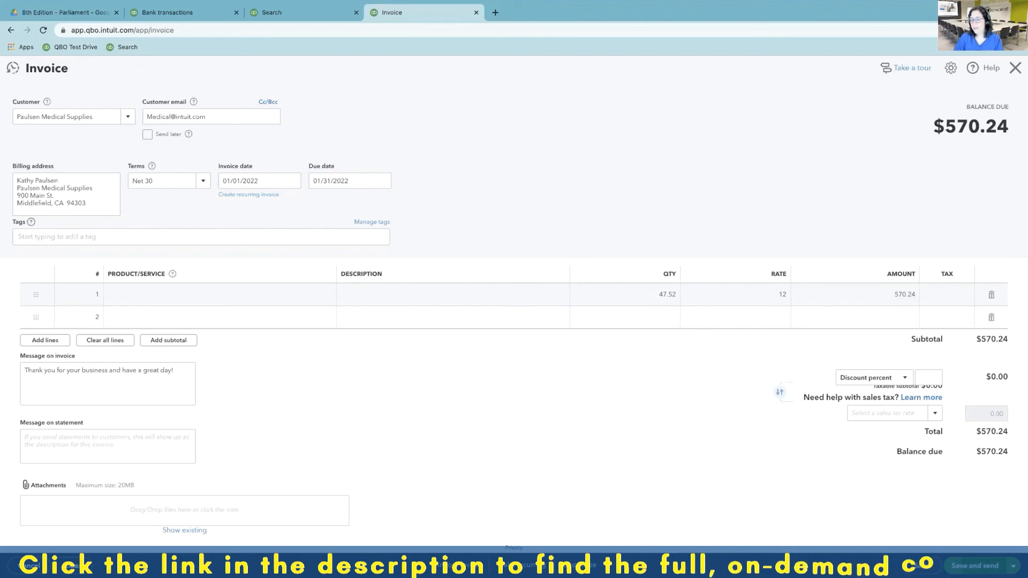
pyautogui.click(1013, 565)
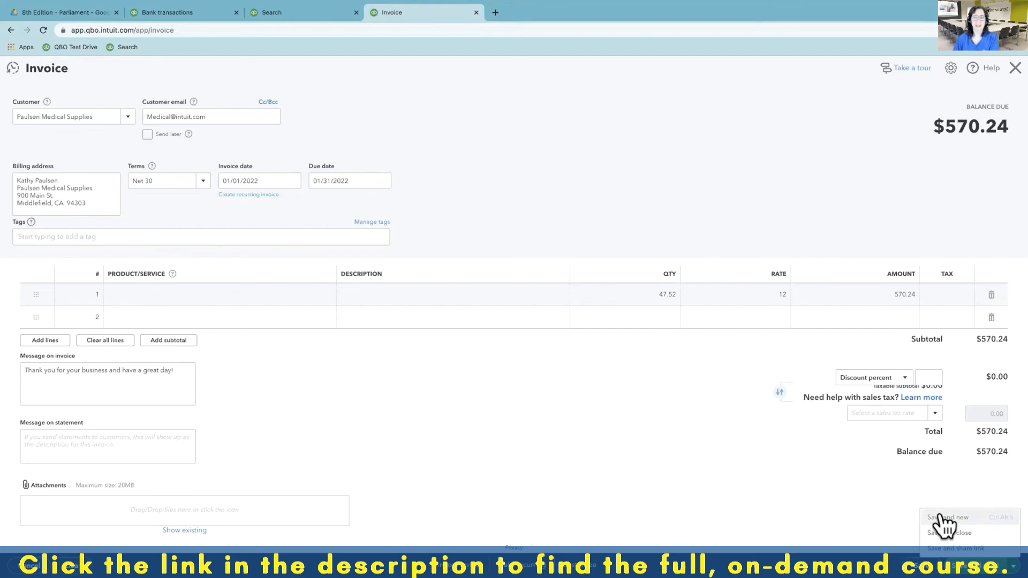
pyautogui.click(787, 499)
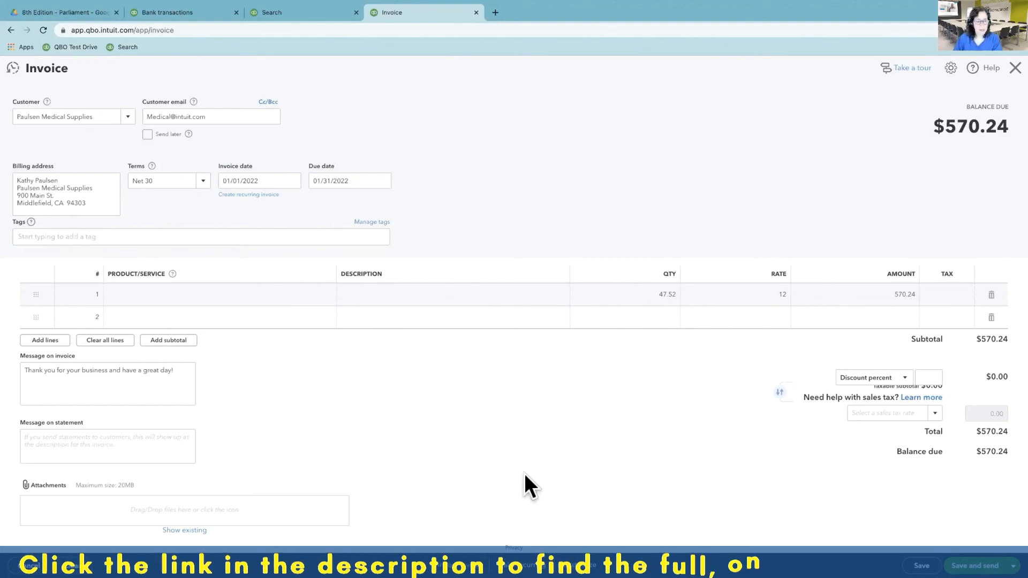
pyautogui.click(30, 565)
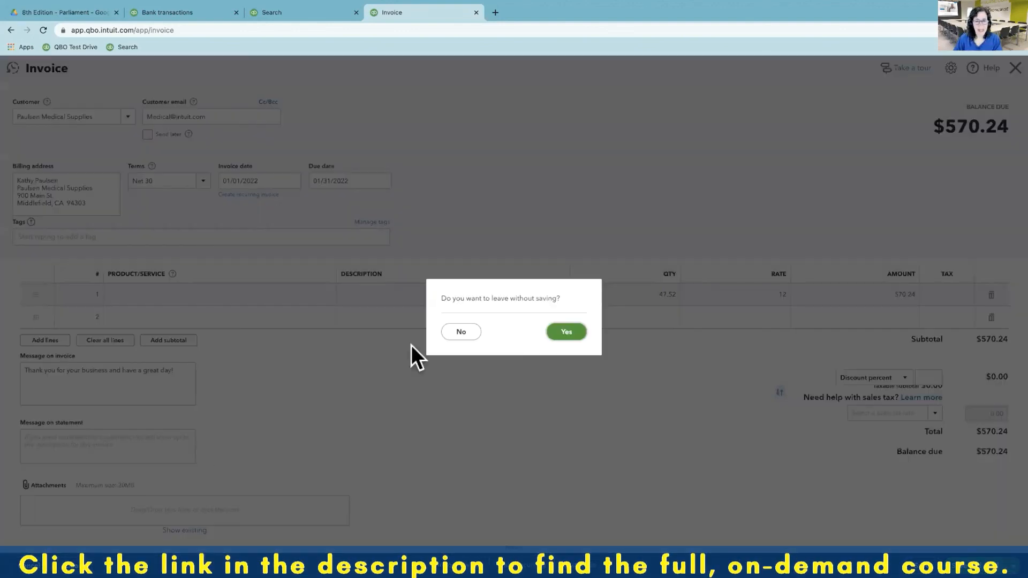
pyautogui.click(558, 329)
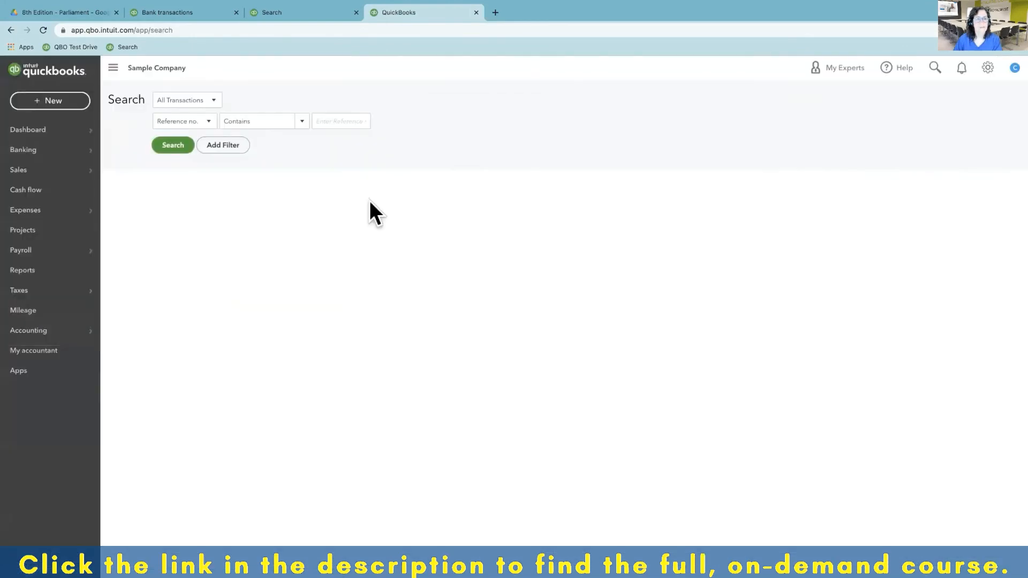
# Step: Open the $34.00 Mastercard expense dated 01/10/2022 and display its transaction journal
pyautogui.click(203, 6)
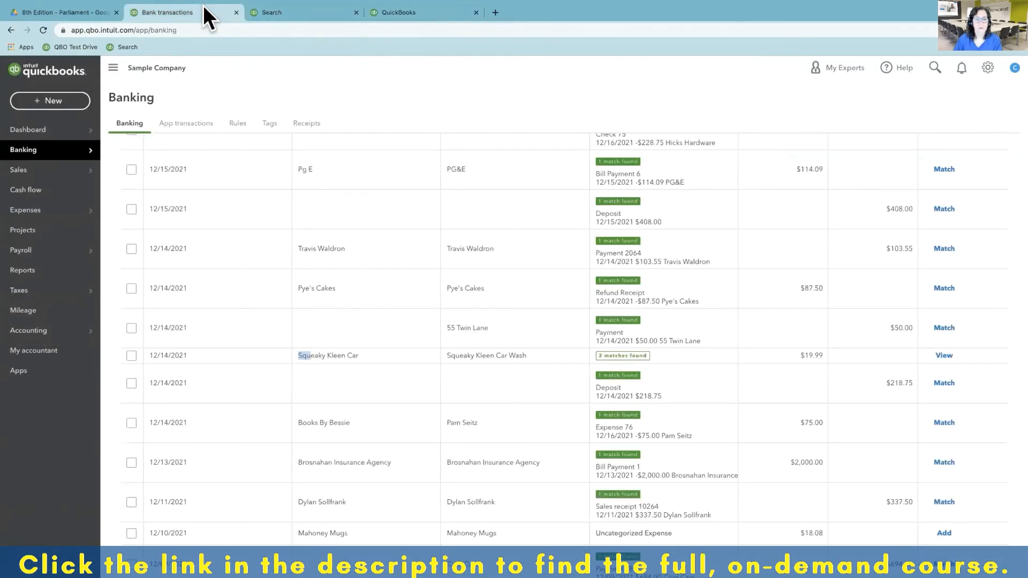
pyautogui.click(286, 7)
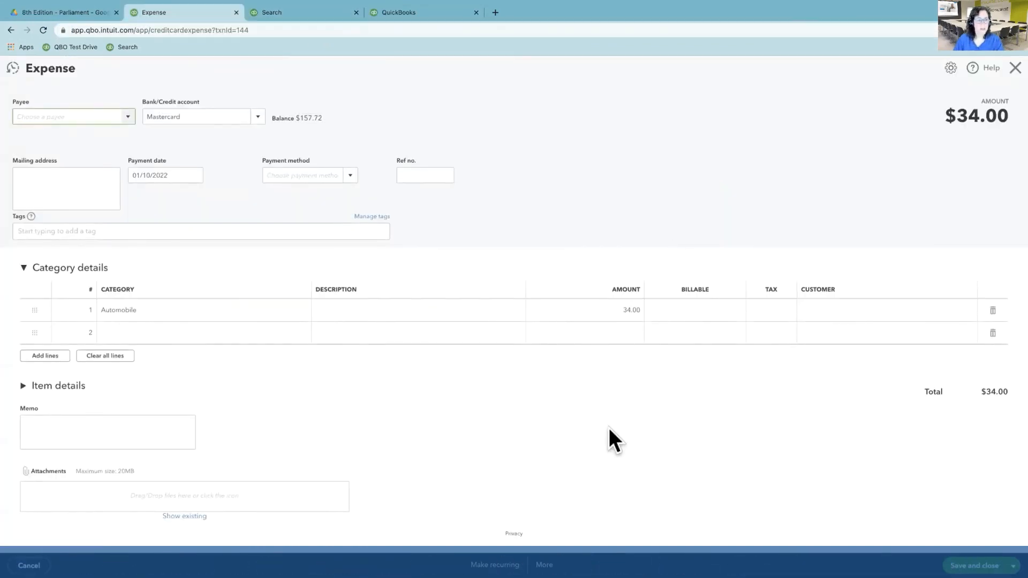
pyautogui.click(546, 565)
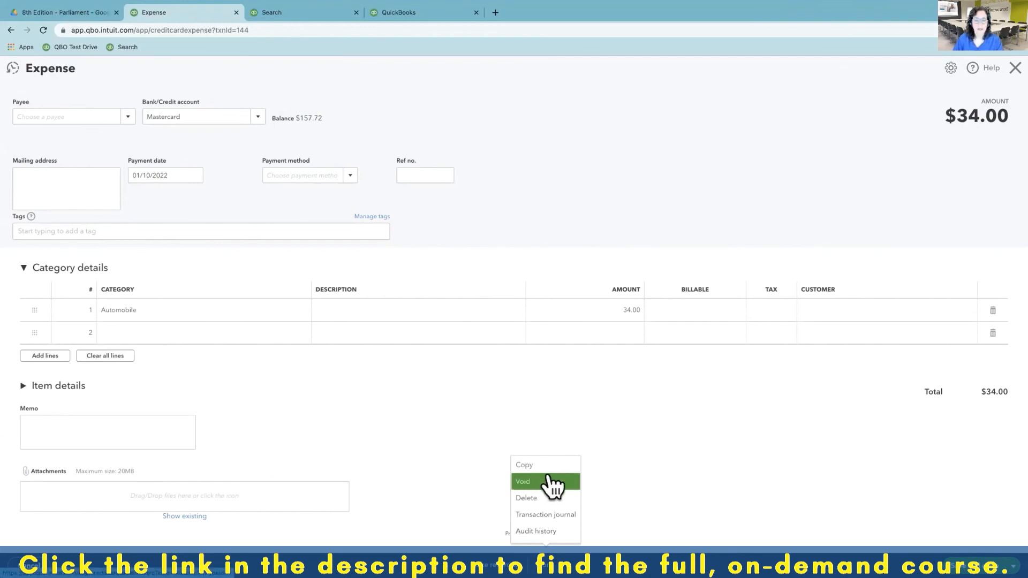
pyautogui.click(564, 515)
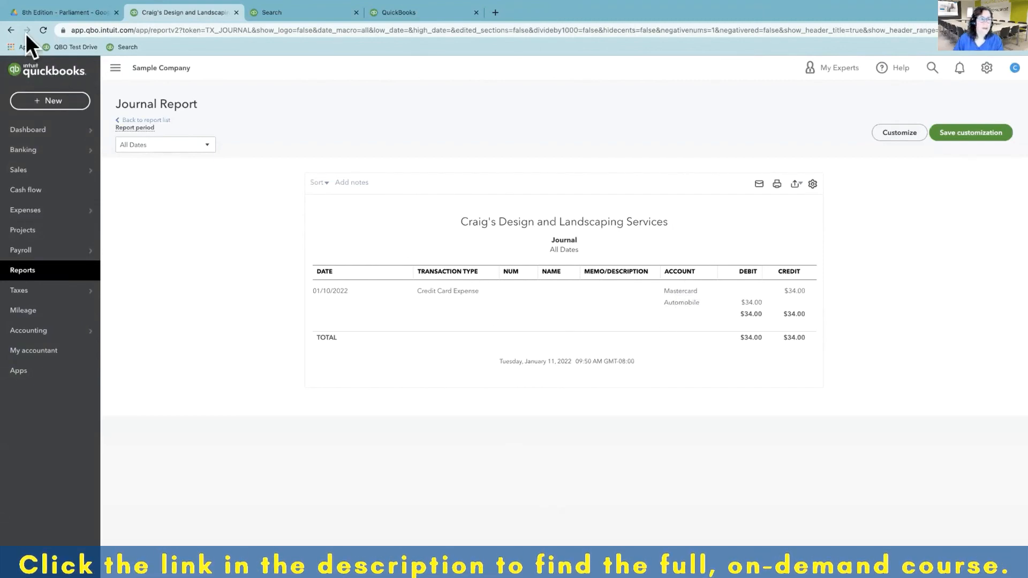
# Step: Return from the journal report to the expense through the browser history and open the expense's audit history
pyautogui.click(11, 30)
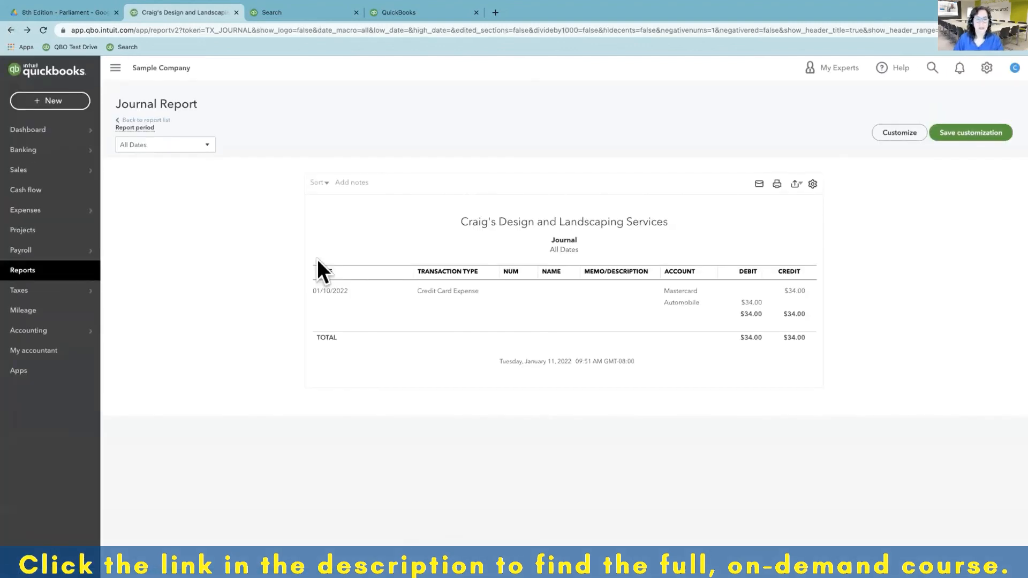
pyautogui.rightClick(10, 30)
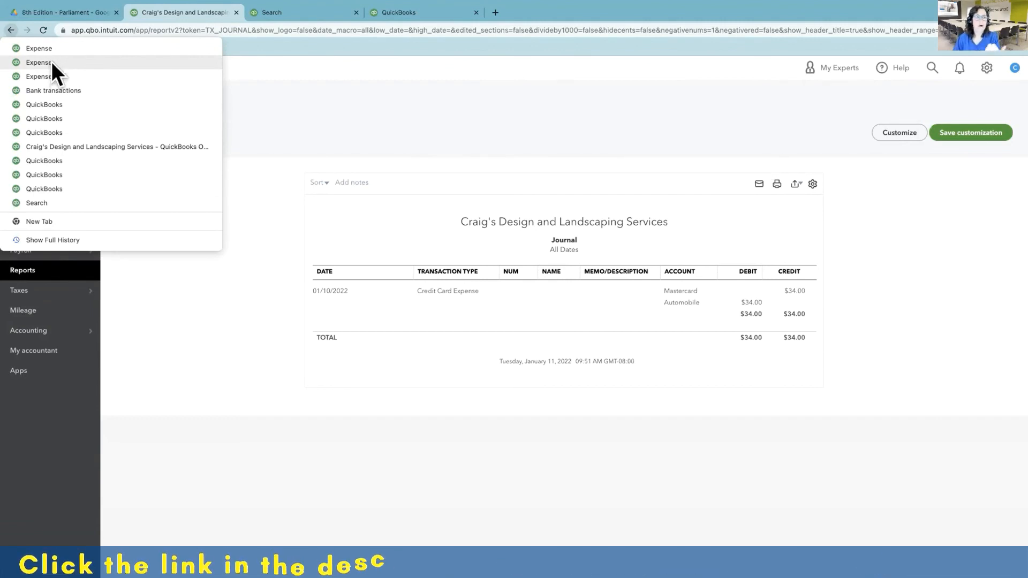
pyautogui.click(29, 75)
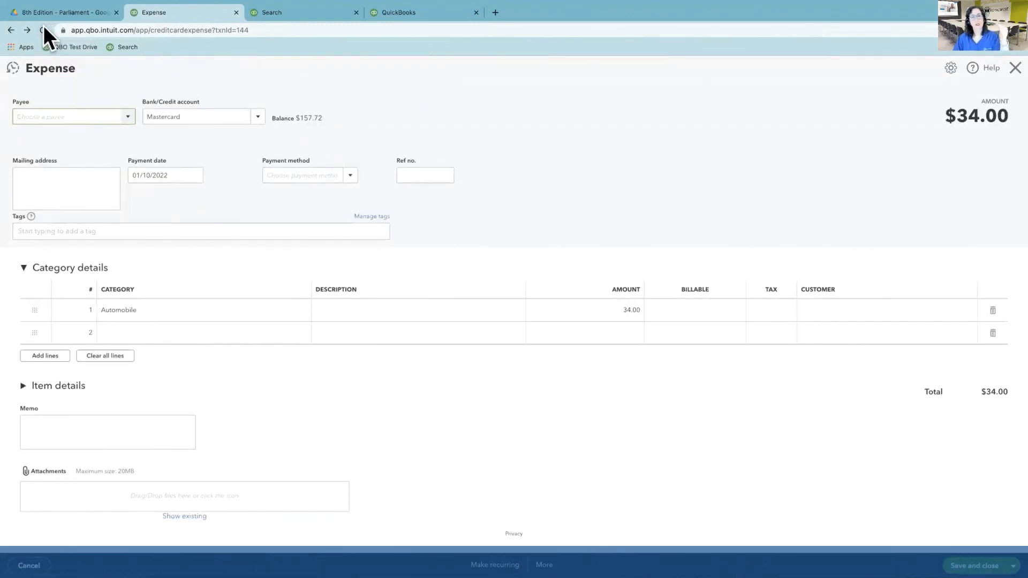
pyautogui.click(544, 565)
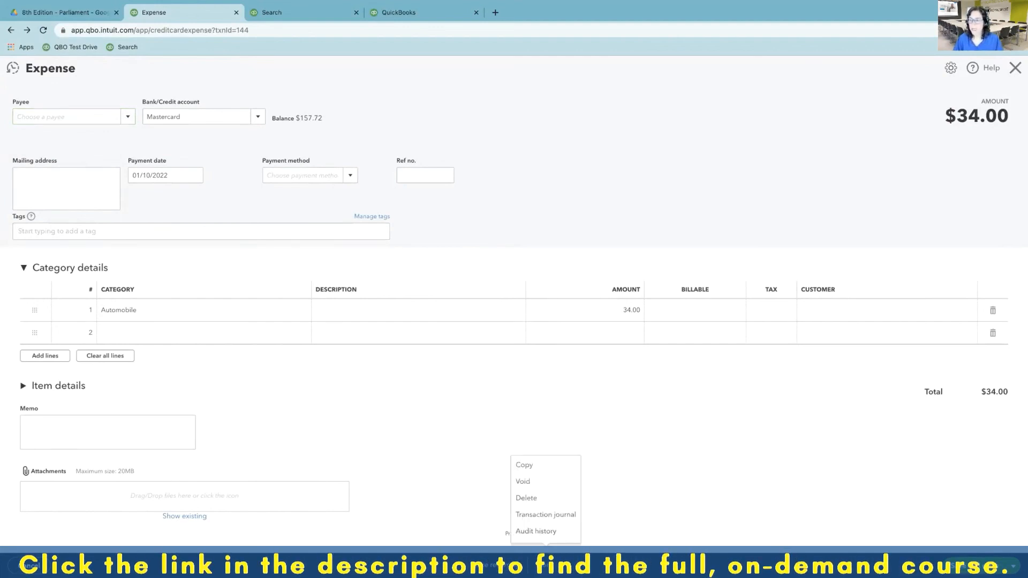
pyautogui.click(537, 531)
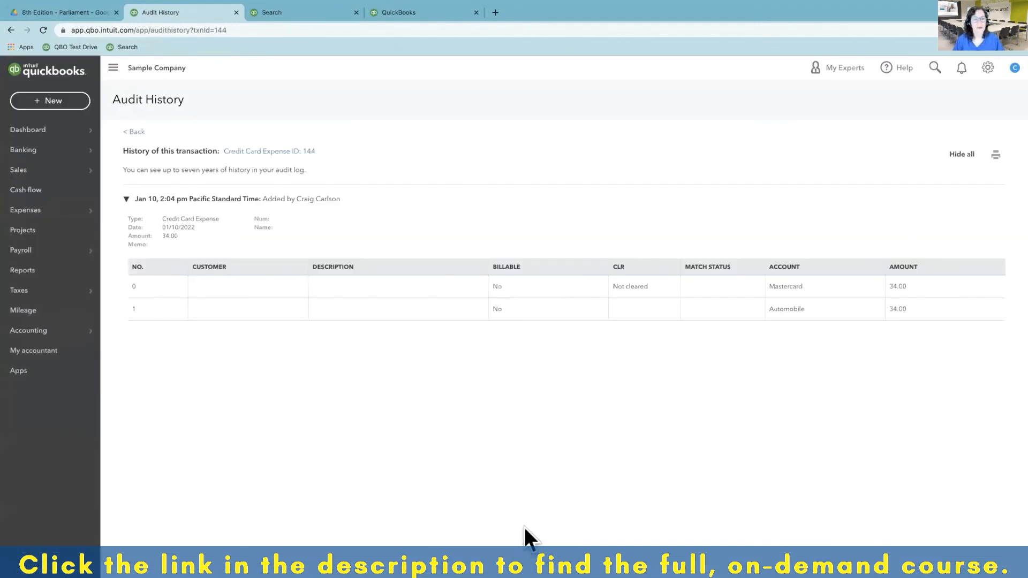